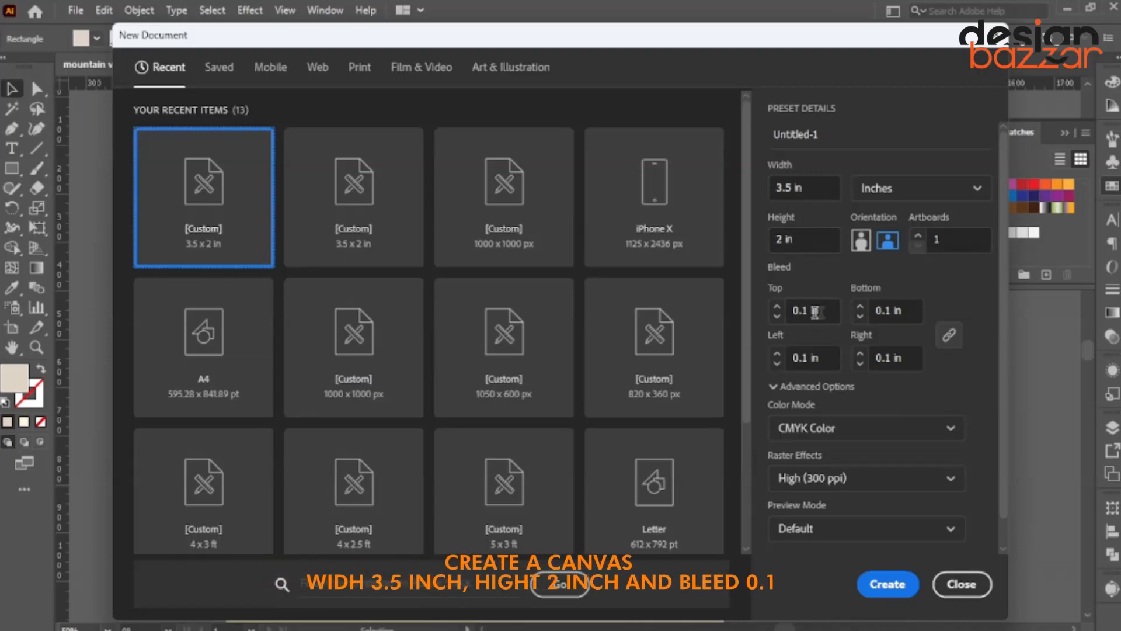
# Create the 3.5 × 2 in CMYK document with 0.1 in bleed and zoom out on its artboard.
pyautogui.click(899, 591)
pyautogui.hotkey('ctrl', '-')
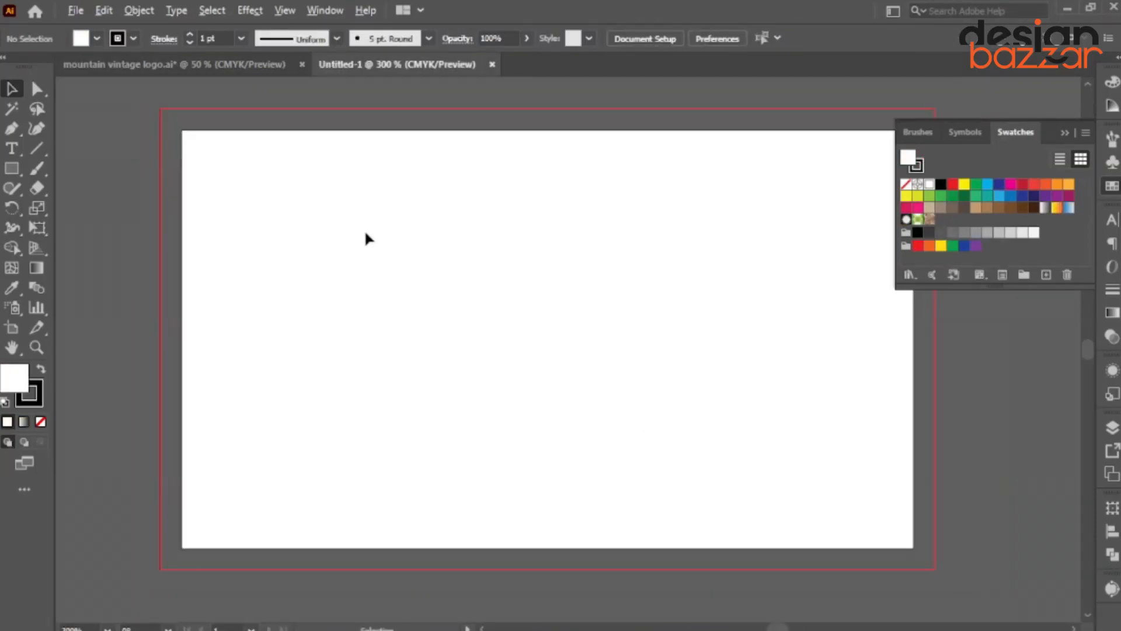
# Carry the Westside Mountain logo and its paper-texture background into Untitled-1.
pyautogui.click(188, 66)
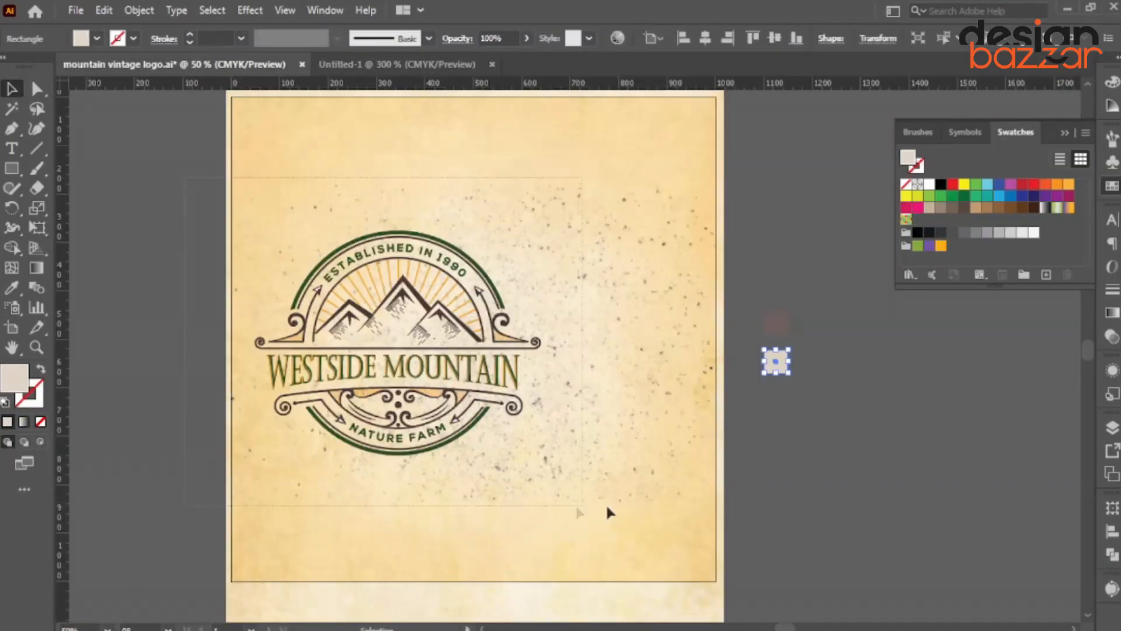
pyautogui.click(603, 377)
pyautogui.moveTo(603, 377); pyautogui.dragTo(425, 67)
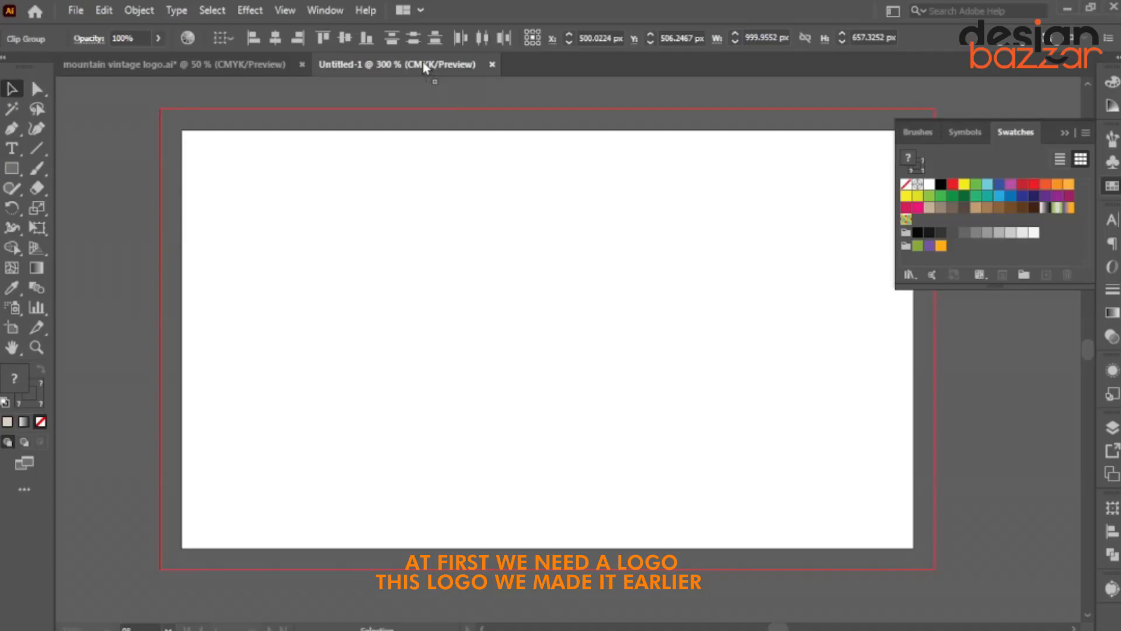
pyautogui.moveTo(277, 71); pyautogui.dragTo(452, 371)
pyautogui.click(166, 233)
pyautogui.hotkey('ctrl', 'a')
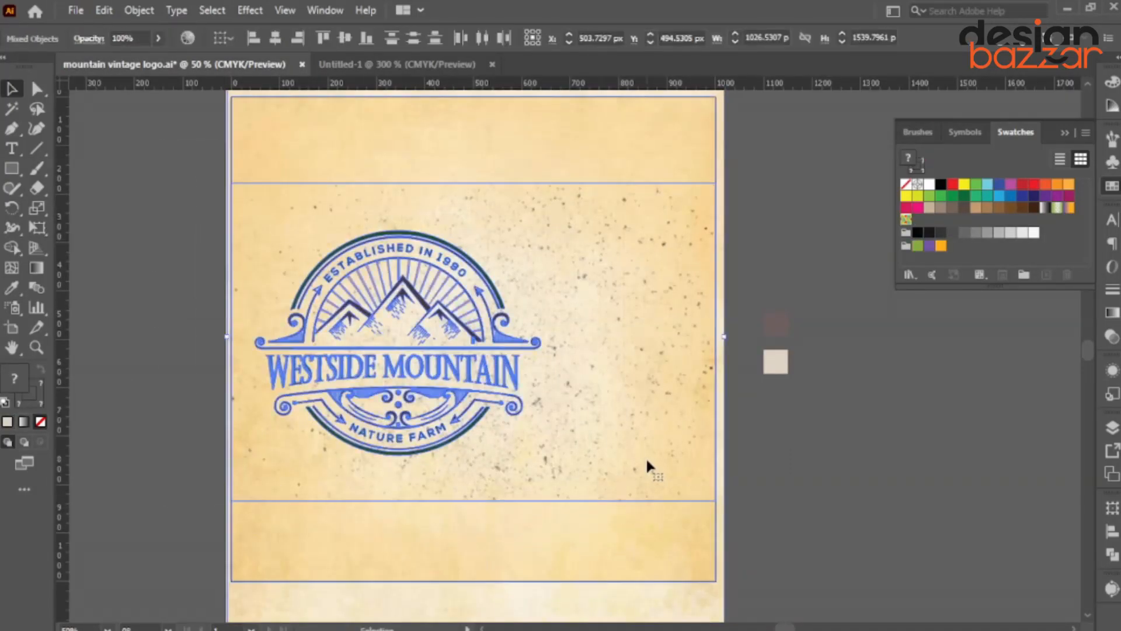
pyautogui.moveTo(646, 465); pyautogui.dragTo(432, 68)
pyautogui.moveTo(651, 369); pyautogui.dragTo(631, 372)
# Scale the logo-and-background group down to fit the card area.
pyautogui.scroll(-4, 631, 372)
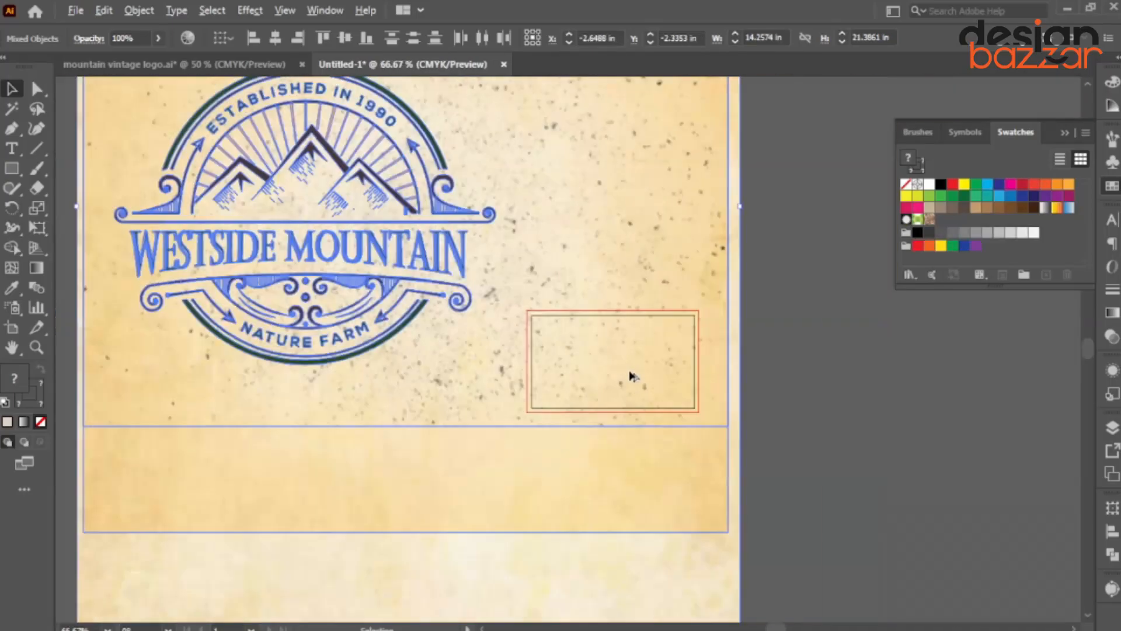
pyautogui.moveTo(746, 204); pyautogui.dragTo(701, 358)
pyautogui.scroll(1, 751, 367)
pyautogui.moveTo(783, 351); pyautogui.dragTo(681, 365)
pyautogui.scroll(3, 391, 365)
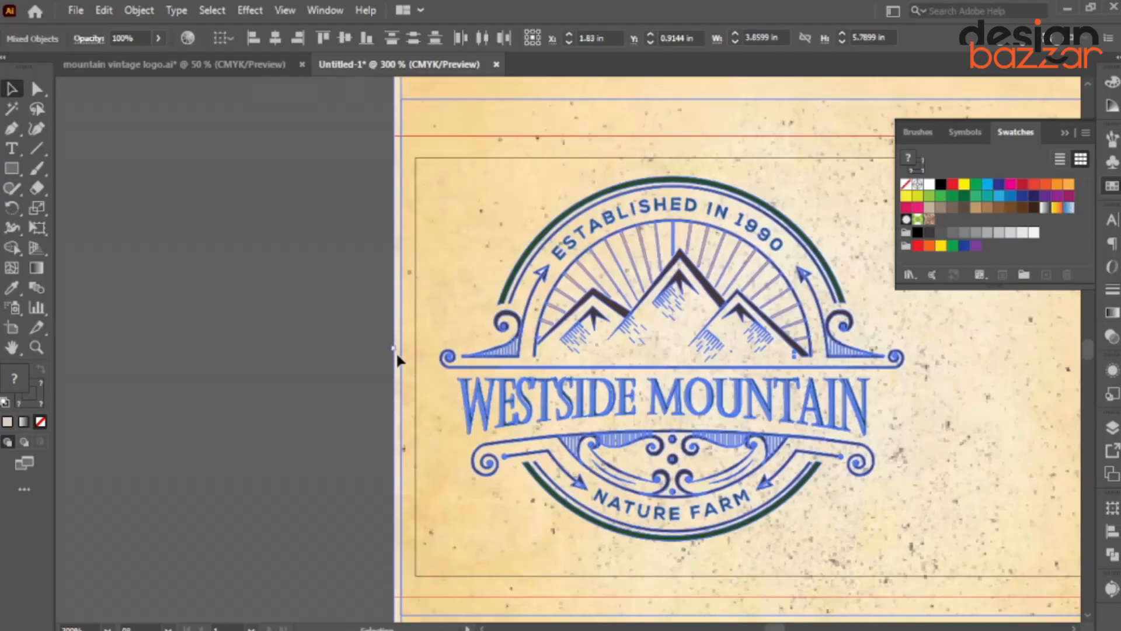
pyautogui.moveTo(389, 347); pyautogui.dragTo(386, 347)
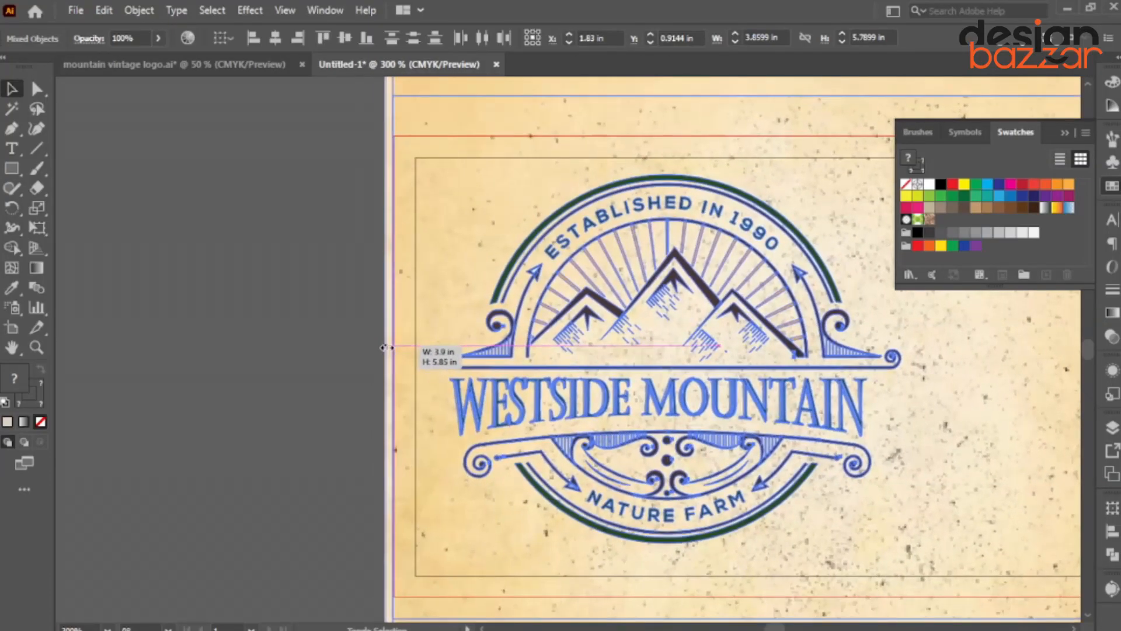
pyautogui.click(275, 320)
pyautogui.scroll(-2, 270, 231)
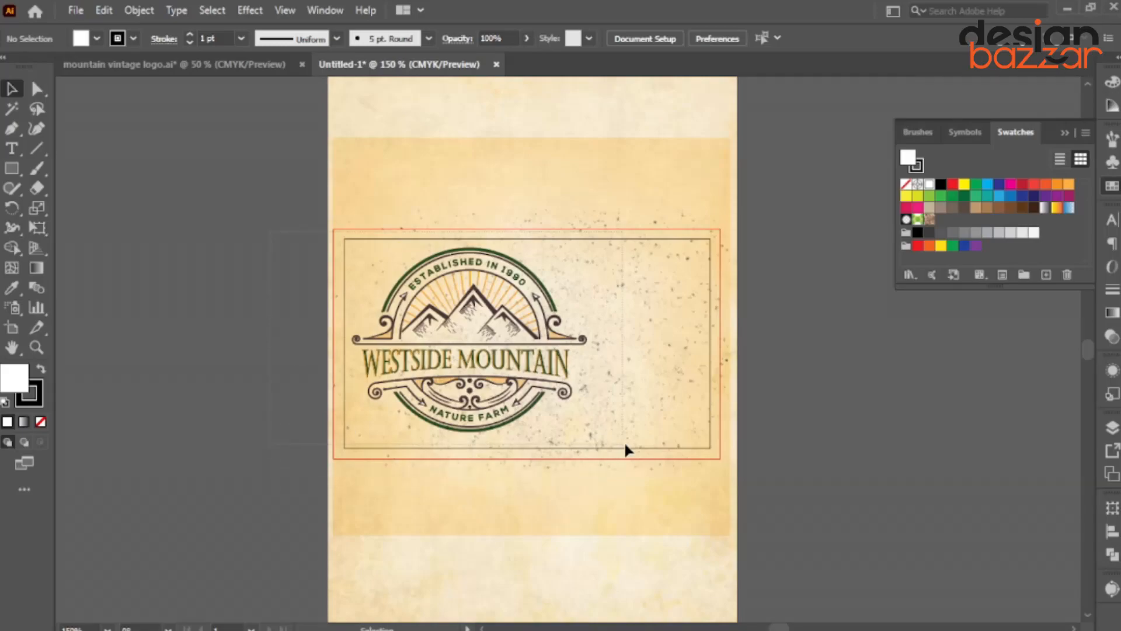
# Shrink the logo alone proportionally so it sits on the card's left.
pyautogui.click(402, 279)
pyautogui.scroll(3, 402, 279)
pyautogui.scroll(-3, 383, 319)
pyautogui.scroll(2, 389, 517)
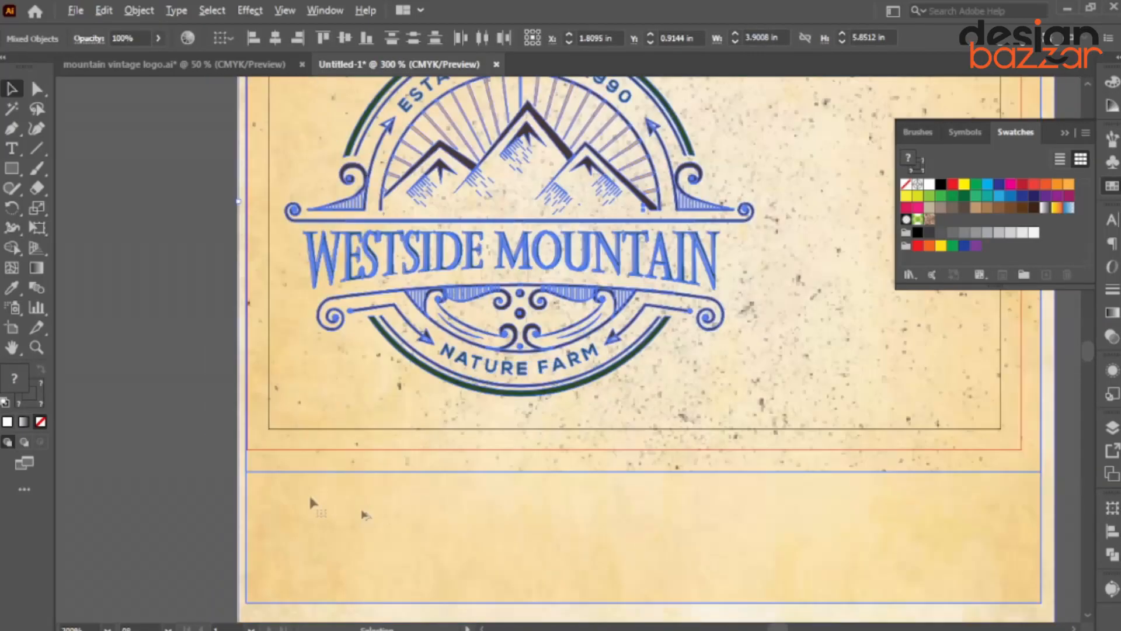
pyautogui.keyDown('shift'); pyautogui.click(354, 489); pyautogui.keyUp('shift')
pyautogui.scroll(-2, 476, 411)
pyautogui.scroll(1, 607, 319)
pyautogui.moveTo(610, 318); pyautogui.dragTo(487, 343)
pyautogui.moveTo(542, 401); pyautogui.dragTo(536, 398)
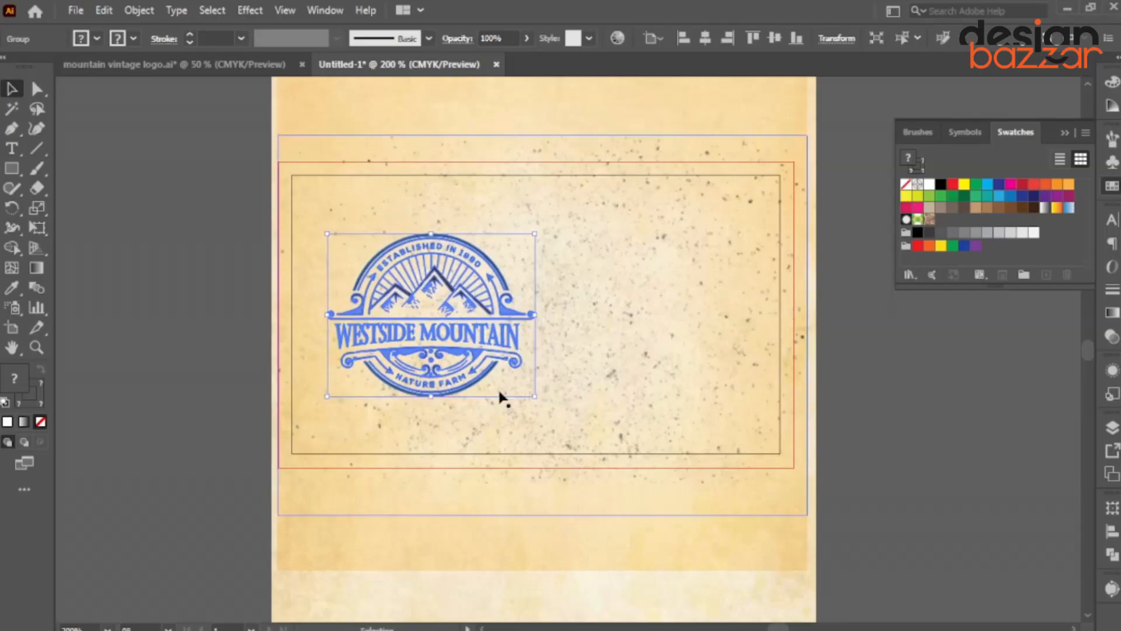
pyautogui.click(122, 222)
pyautogui.click(11, 168)
# Clip the texture to a stroke-less card-sized rectangle and send it to the back.
pyautogui.moveTo(279, 162)
pyautogui.mouseDown()
pyautogui.moveTo(350, 408)
pyautogui.moveTo(794, 467)
pyautogui.mouseUp()
pyautogui.click(41, 421)
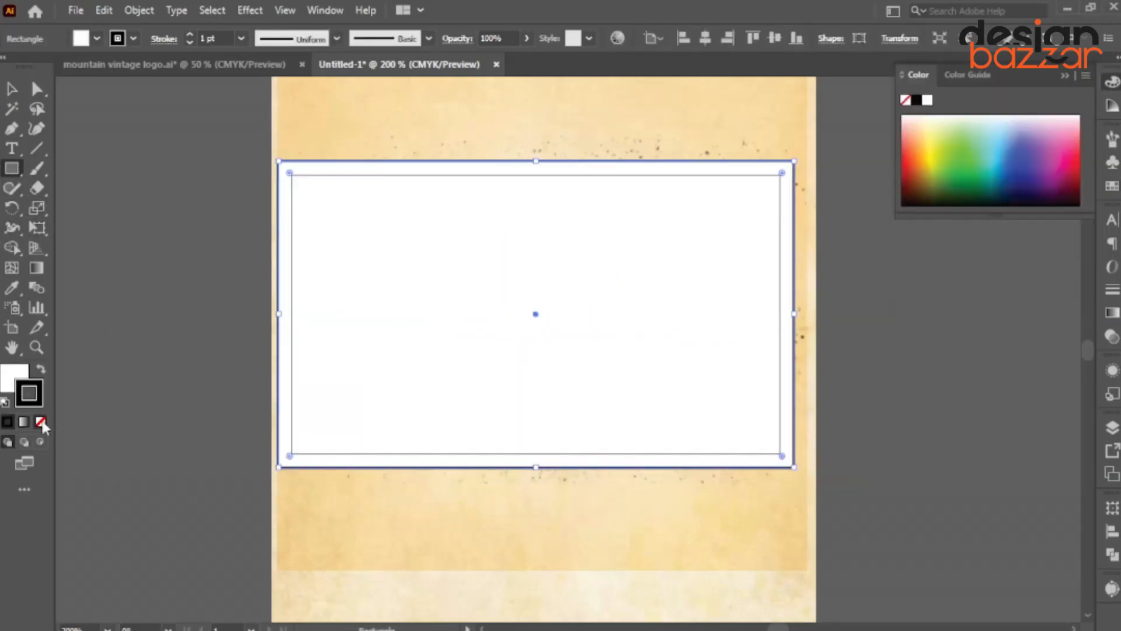
pyautogui.click(138, 147)
pyautogui.hotkey('ctrl', 'a')
pyautogui.rightClick(311, 171)
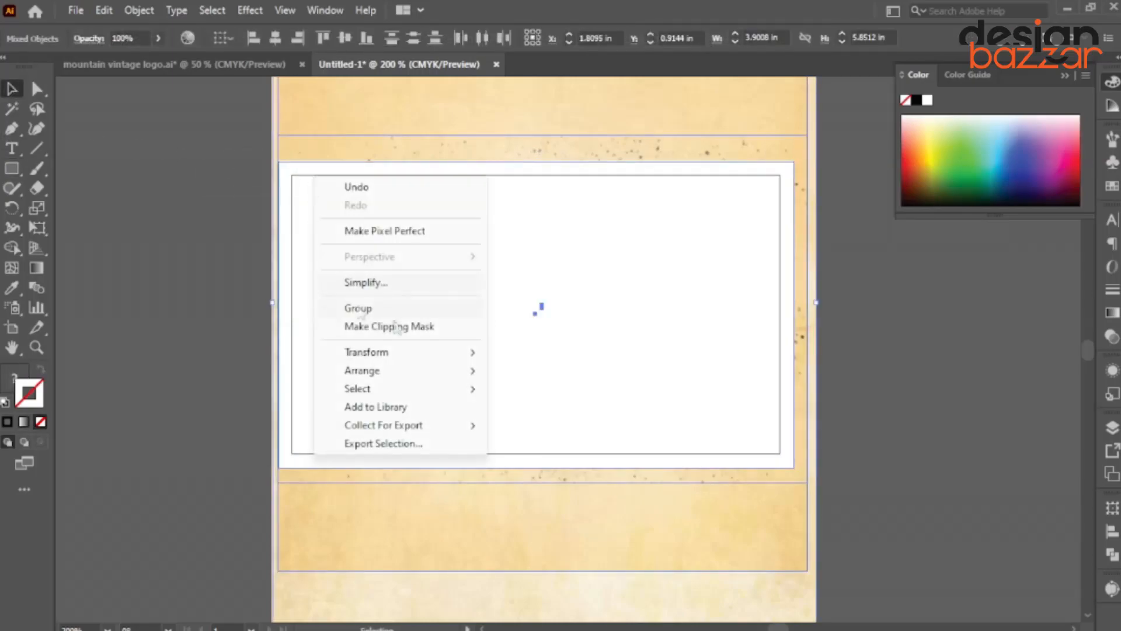
pyautogui.click(406, 320)
pyautogui.hotkey('ctrl', 'shift', '[')
# Nudge the logo slightly up and left on the textured card.
pyautogui.click(545, 514)
pyautogui.moveTo(545, 513); pyautogui.dragTo(468, 534)
pyautogui.scroll(1, 376, 401)
pyautogui.moveTo(456, 453); pyautogui.dragTo(536, 439)
pyautogui.keyDown('shift'); pyautogui.click(113, 474); pyautogui.keyUp('shift')
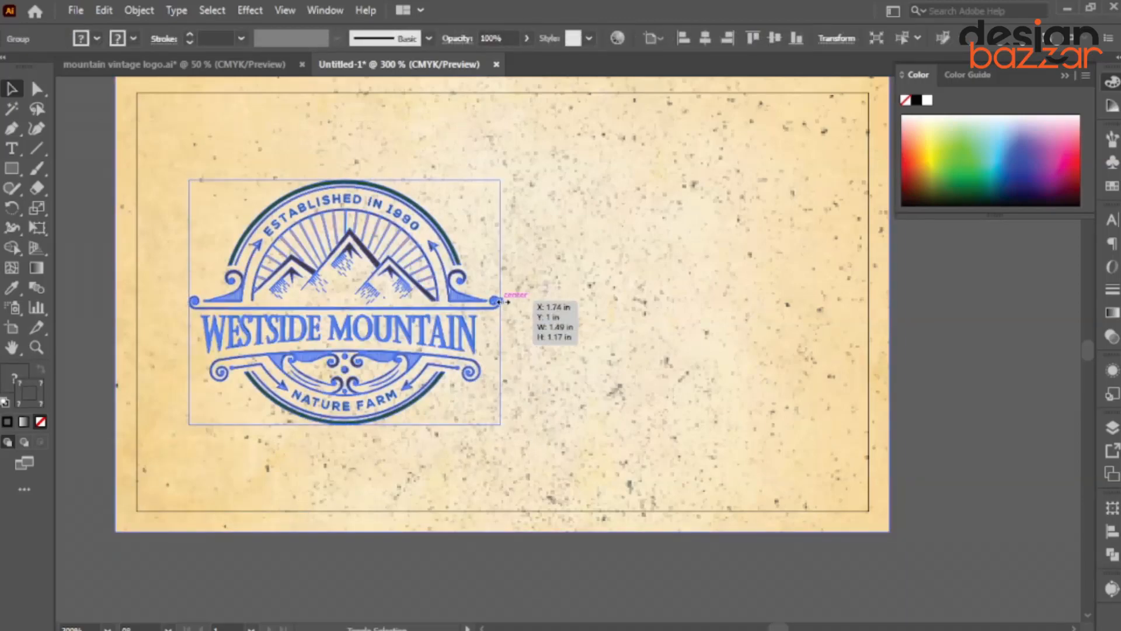
pyautogui.moveTo(498, 302); pyautogui.dragTo(491, 296)
pyautogui.scroll(-1, 494, 400)
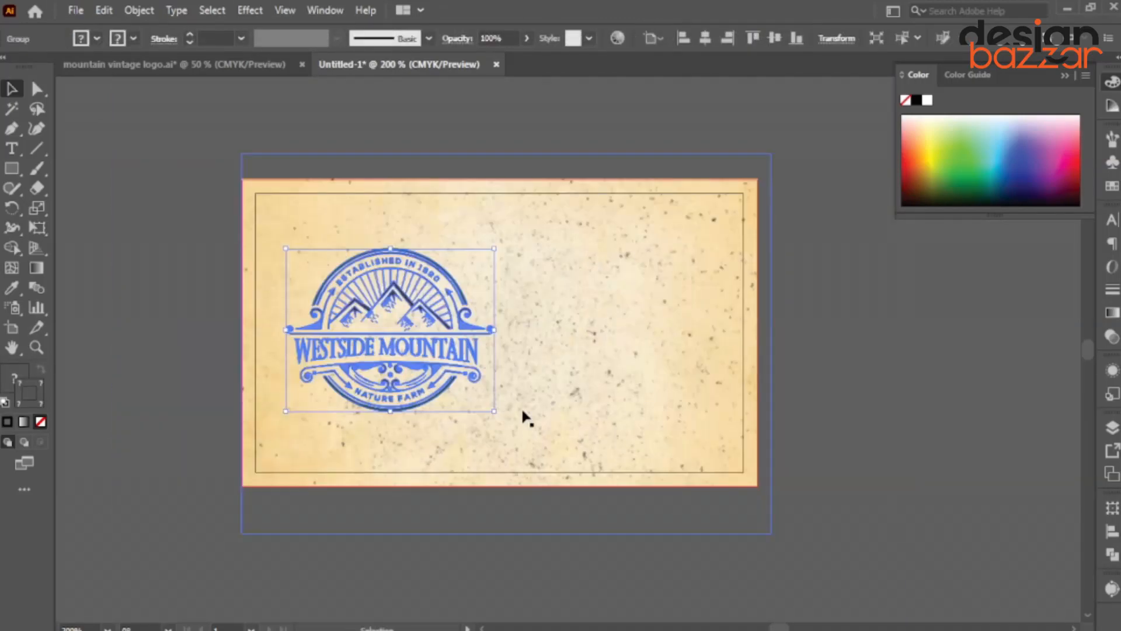
pyautogui.hotkey('ctrl', 'shift', 'a')
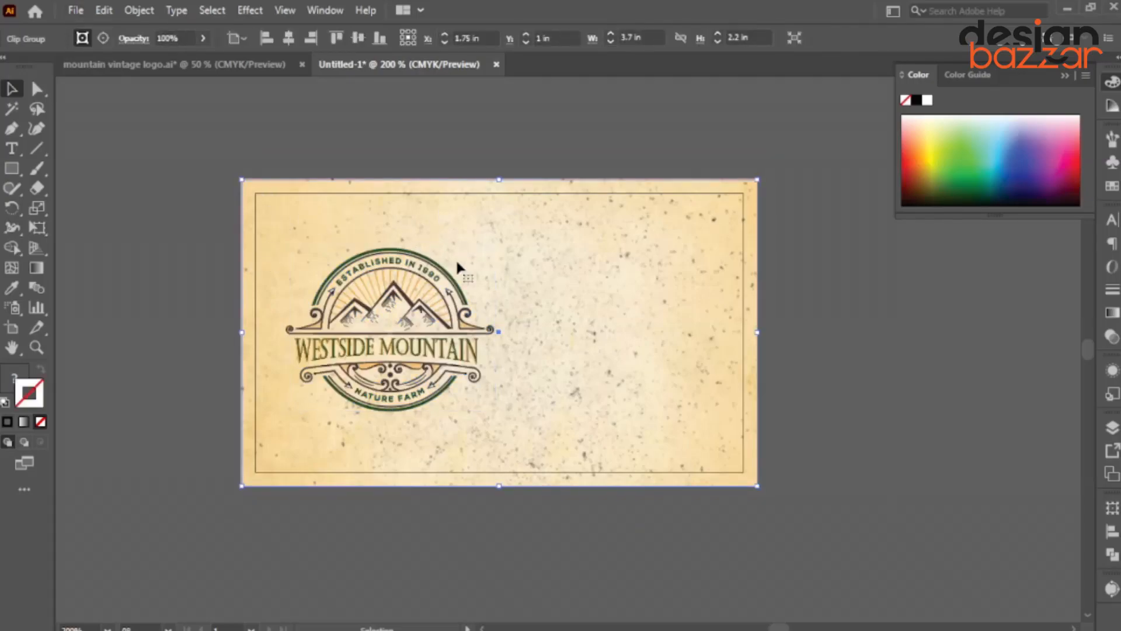
# Draw a small square near the top-left corner with a logo-brown outline and no fill.
pyautogui.scroll(2, 236, 202)
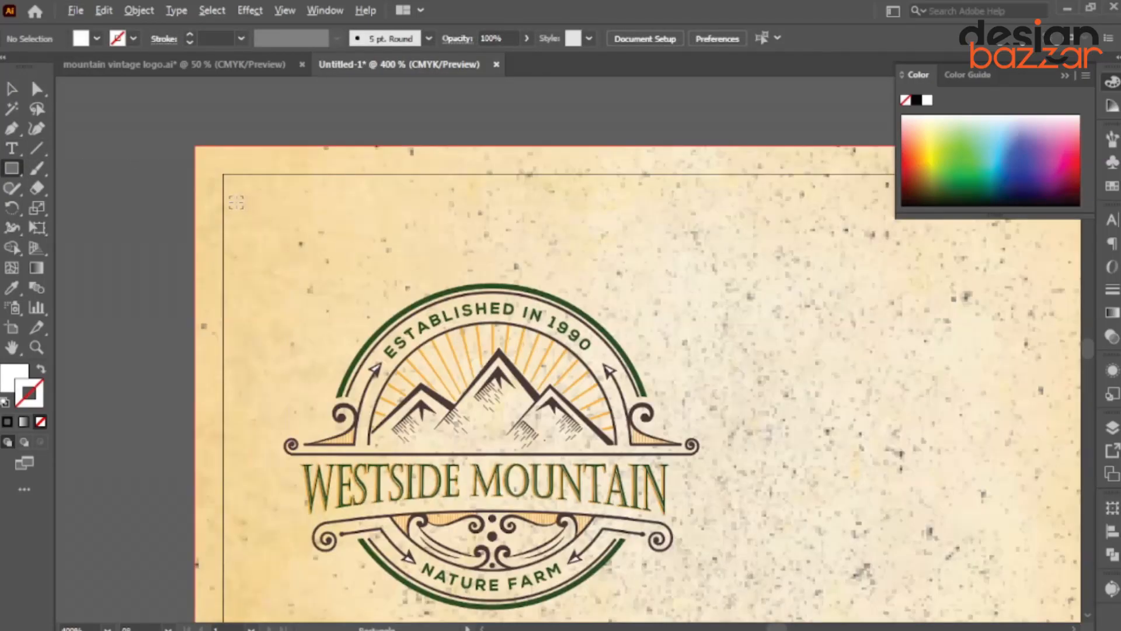
pyautogui.scroll(1, 239, 191)
pyautogui.moveTo(240, 192); pyautogui.dragTo(264, 217)
pyautogui.press('i')
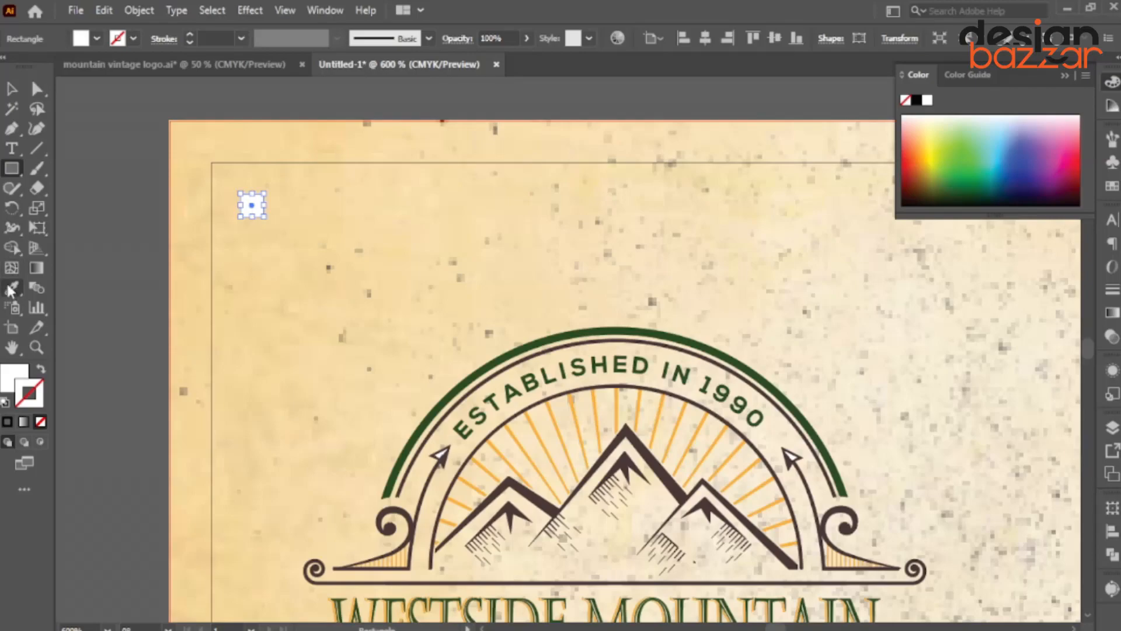
pyautogui.click(584, 343)
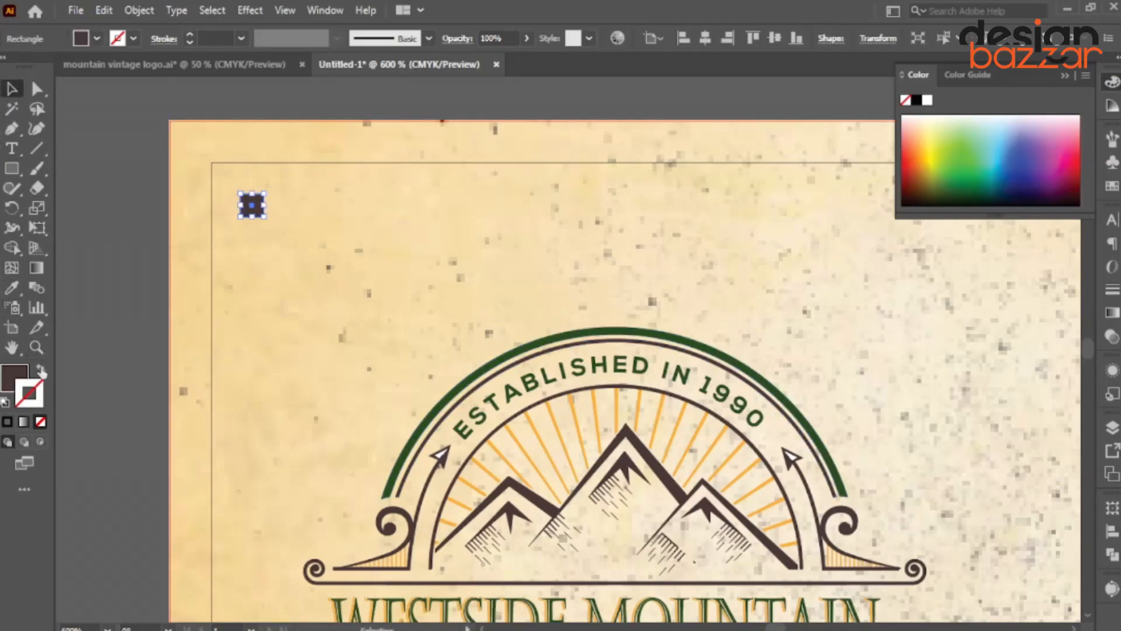
pyautogui.click(41, 370)
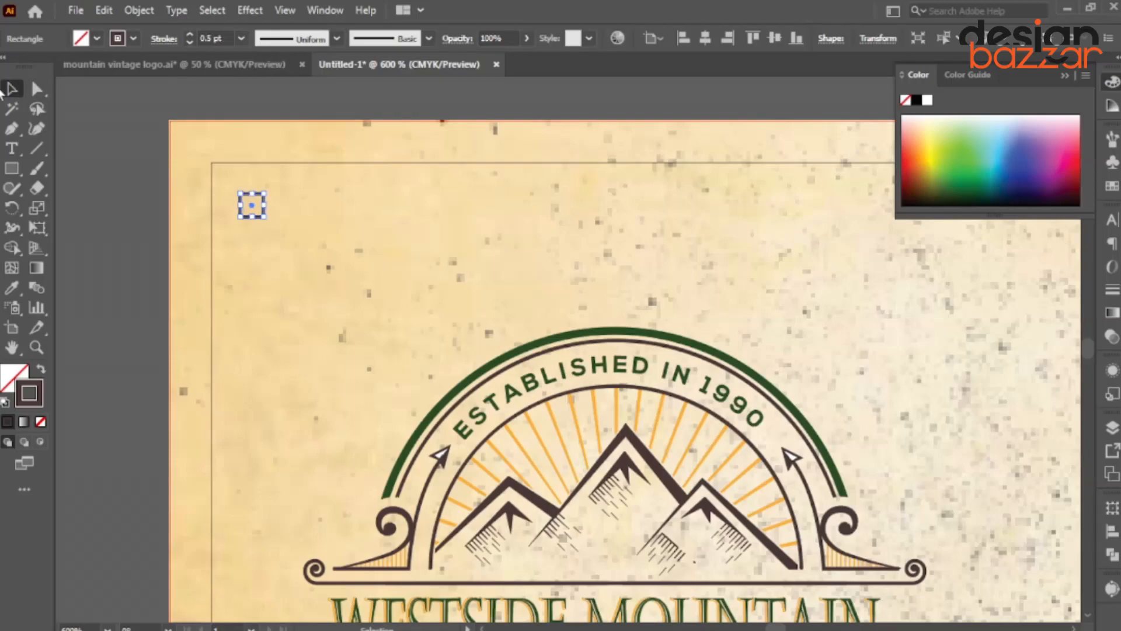
# Draw a brown vertical line dropping from the square's right edge.
pyautogui.click(35, 149)
pyautogui.scroll(2, 226, 226)
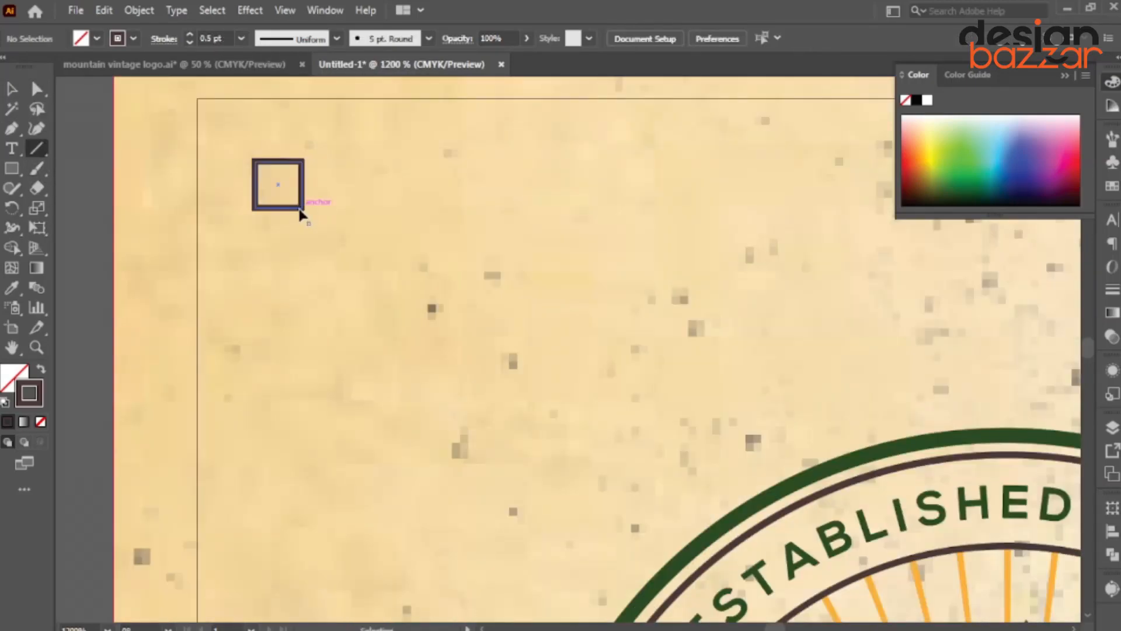
pyautogui.hotkey('ctrl', 'shift', 'a')
pyautogui.scroll(-1, 306, 191)
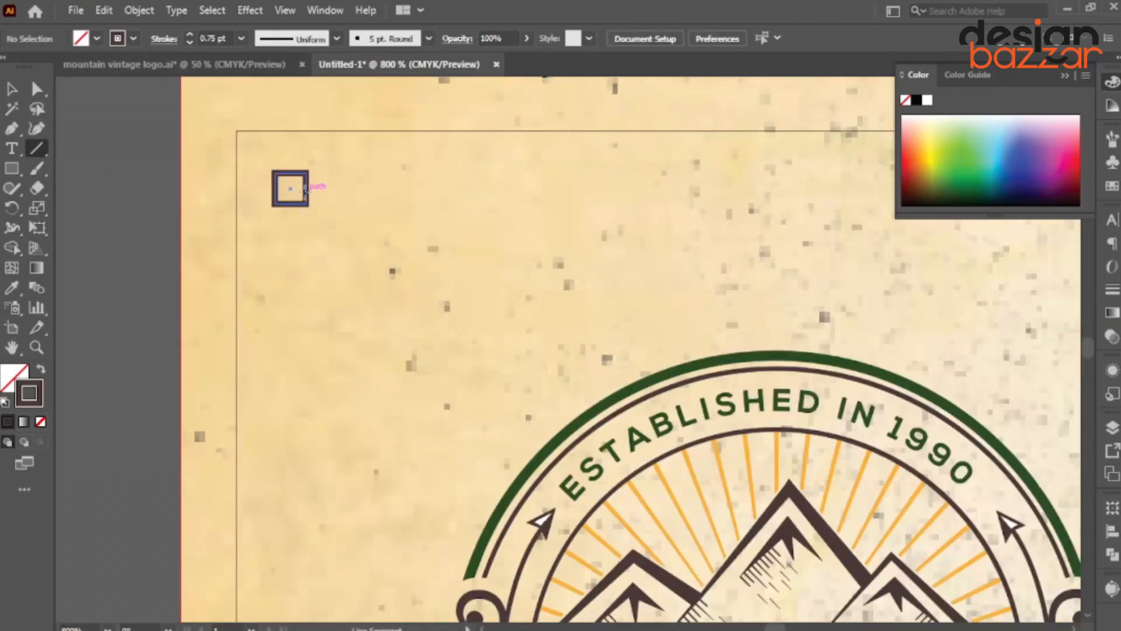
pyautogui.moveTo(306, 202); pyautogui.dragTo(305, 262)
pyautogui.press('v')
pyautogui.click(186, 248)
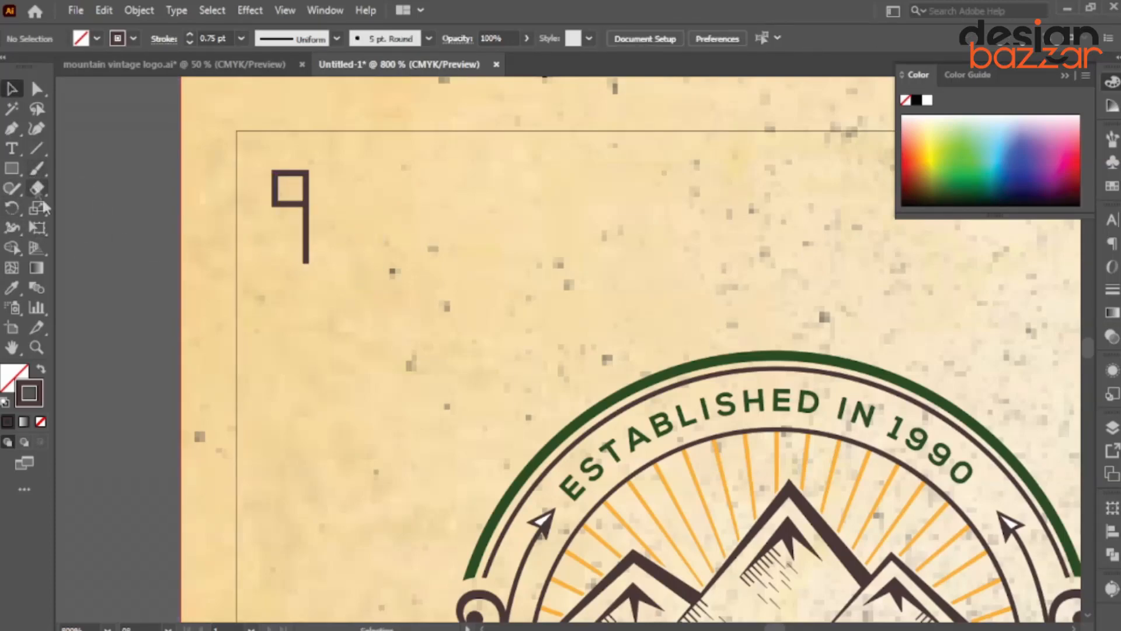
pyautogui.moveTo(36, 149); pyautogui.dragTo(88, 210)
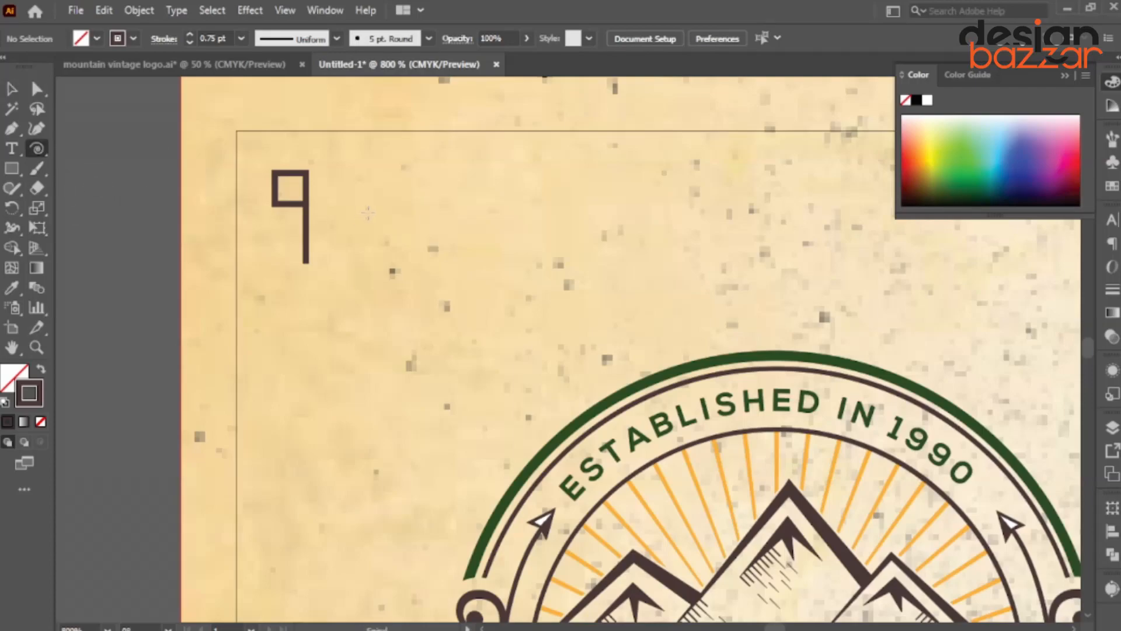
# Draw a spiral beside the square, rotate it, and mirror it across a vertical axis.
pyautogui.moveTo(357, 215); pyautogui.dragTo(382, 235)
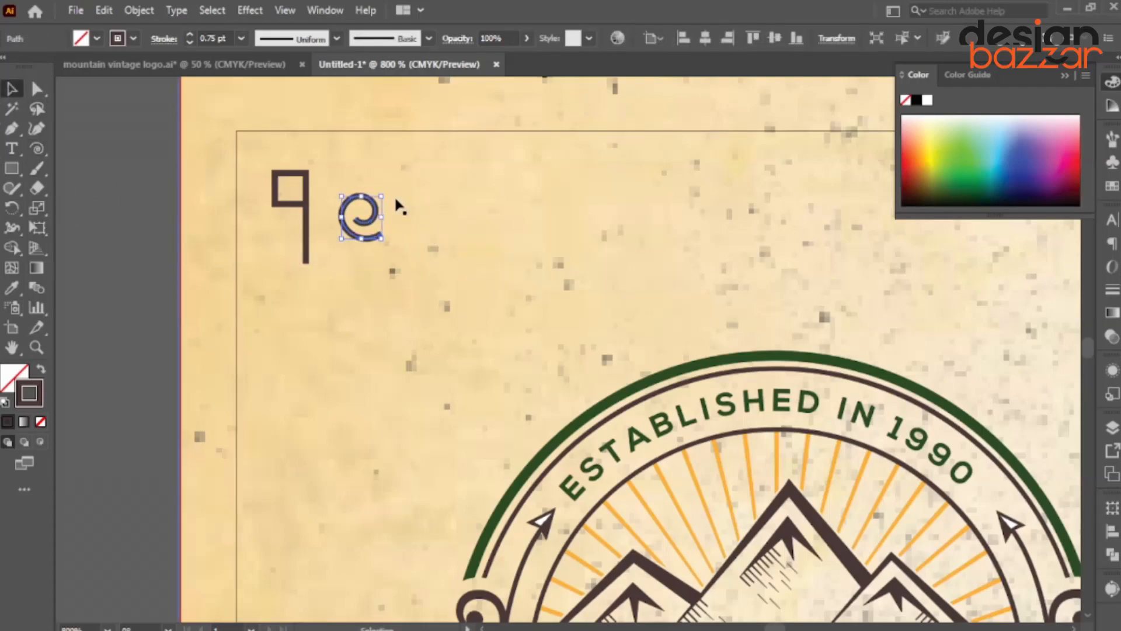
pyautogui.moveTo(387, 188); pyautogui.dragTo(346, 229)
pyautogui.rightClick(357, 217)
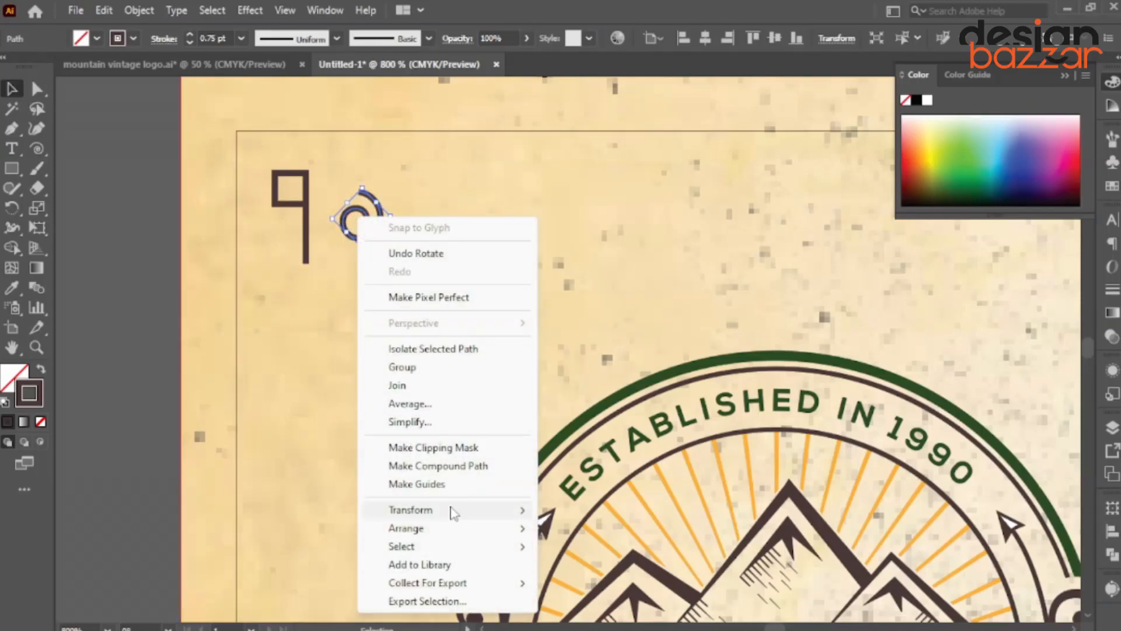
pyautogui.moveTo(455, 512)
pyautogui.click(624, 424)
pyautogui.click(569, 411)
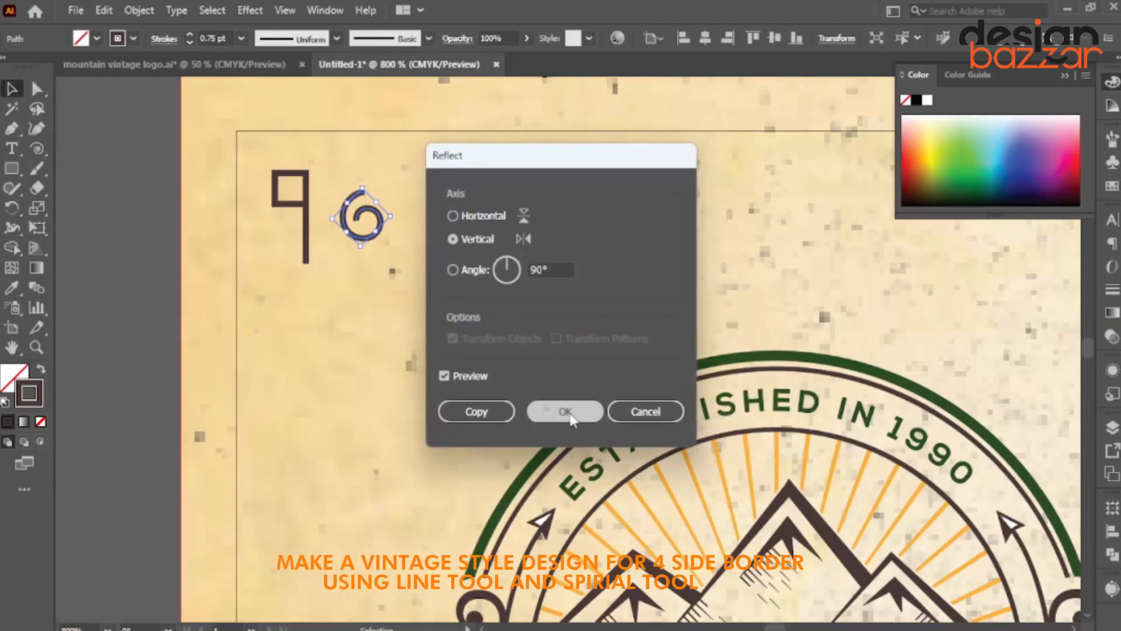
# Delete the spiral's outer end segment and attach the curl to the stem's bottom.
pyautogui.hotkey('ctrl', '=')
pyautogui.hotkey('ctrl', '=')
pyautogui.hotkey('ctrl', '=')
pyautogui.moveTo(452, 250); pyautogui.dragTo(421, 322)
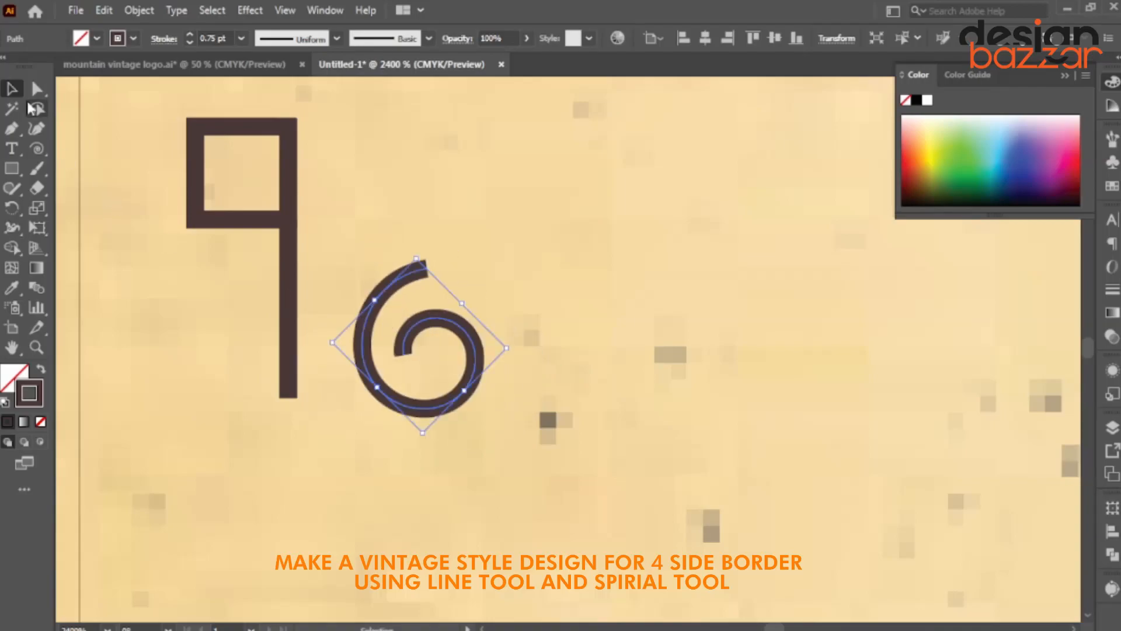
pyautogui.press('a')
pyautogui.click(428, 270)
pyautogui.press('Delete')
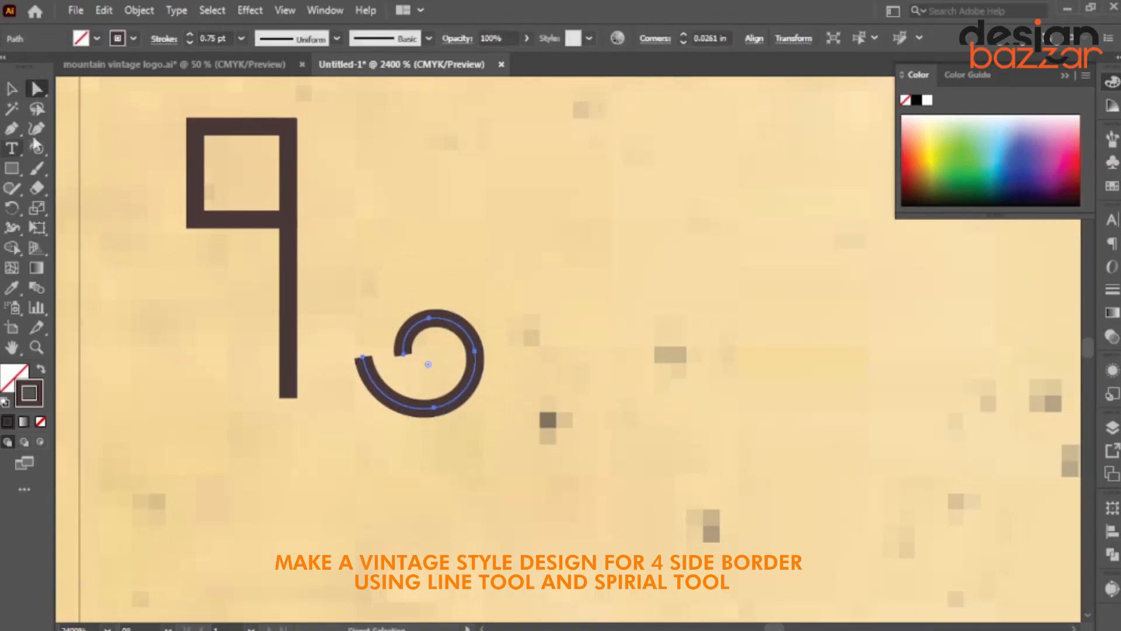
pyautogui.press('v')
pyautogui.moveTo(473, 359); pyautogui.dragTo(316, 430)
pyautogui.scroll(-1, 392, 380)
pyautogui.scroll(1, 410, 380)
pyautogui.scroll(1, 356, 381)
pyautogui.moveTo(316, 387); pyautogui.dragTo(309, 388)
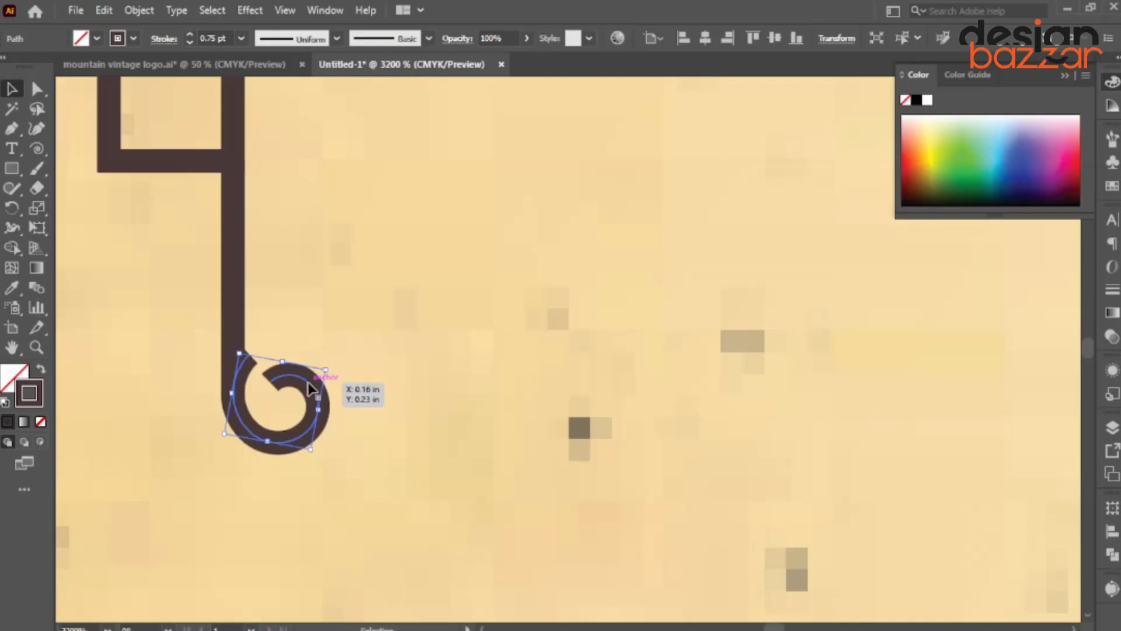
# Add an anchor on the spiral's outer curve and select its inner end anchor.
pyautogui.click(36, 88)
pyautogui.scroll(2, 300, 417)
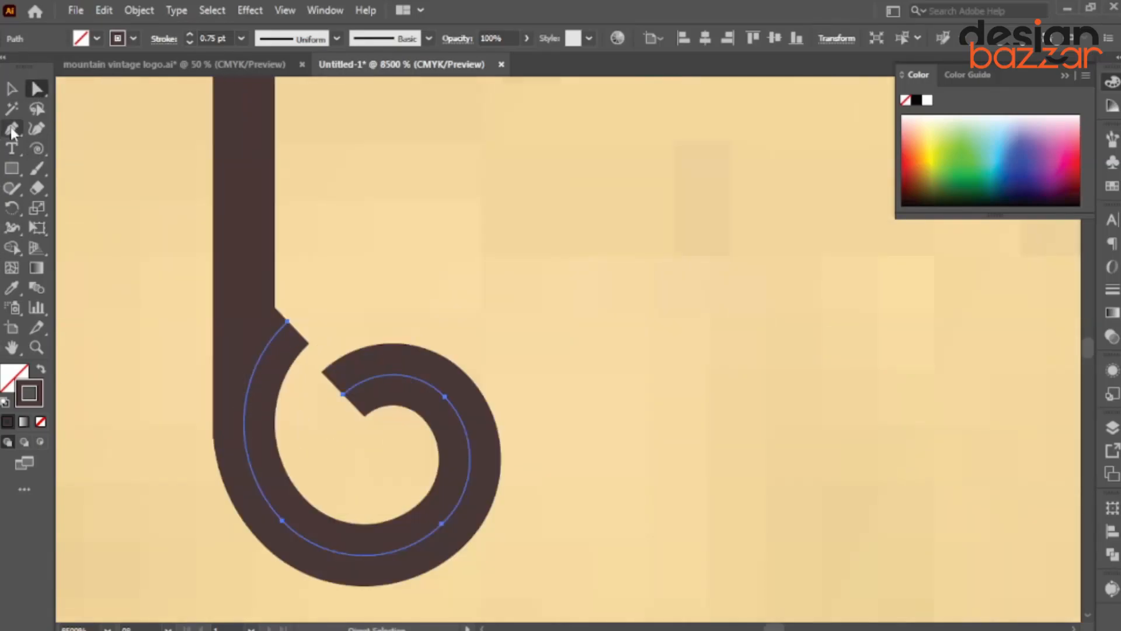
pyautogui.click(245, 435)
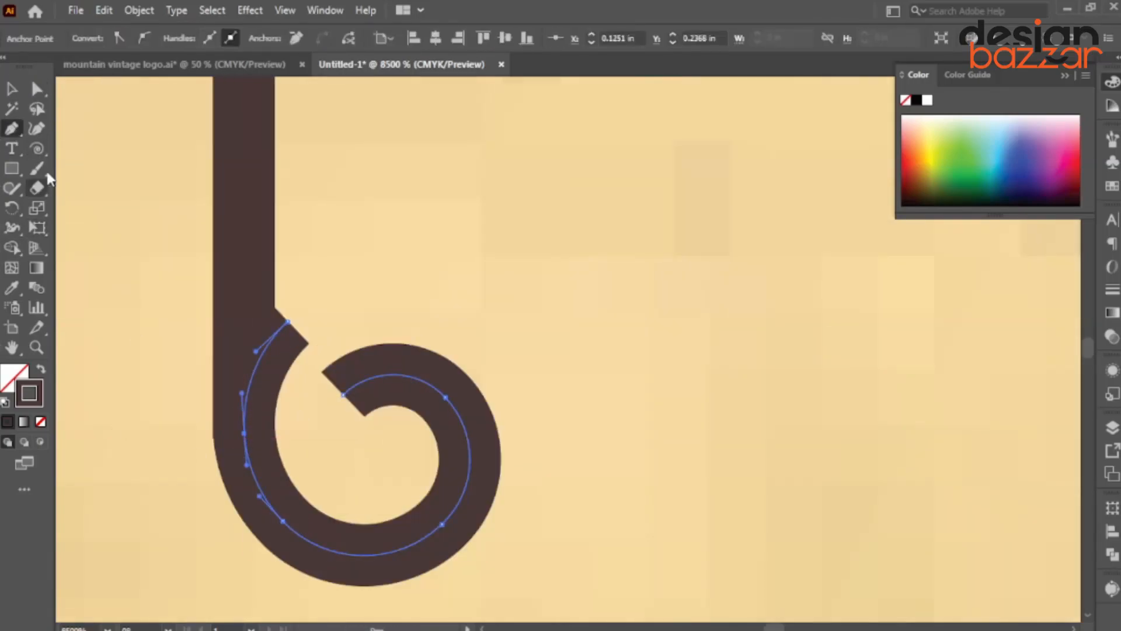
pyautogui.click(288, 323)
# Cut the spiral's inner end anchor and check the hook's stroke settings.
pyautogui.hotkey('ctrl', 'x')
pyautogui.scroll(-6, 301, 338)
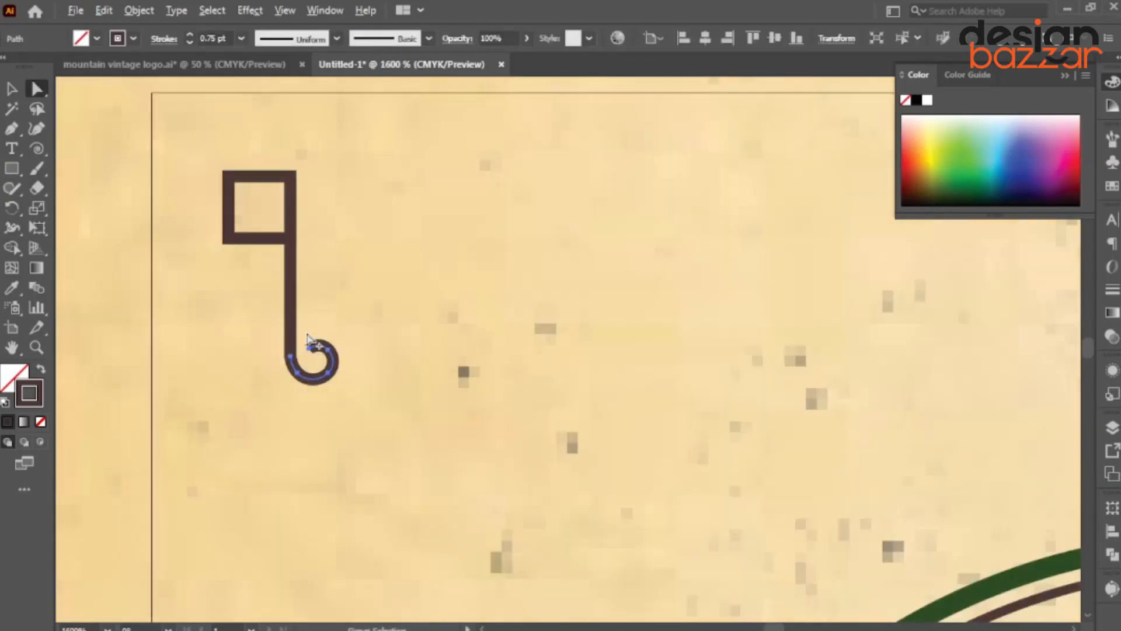
pyautogui.click(12, 89)
pyautogui.click(93, 195)
pyautogui.scroll(1, 292, 355)
pyautogui.click(323, 365)
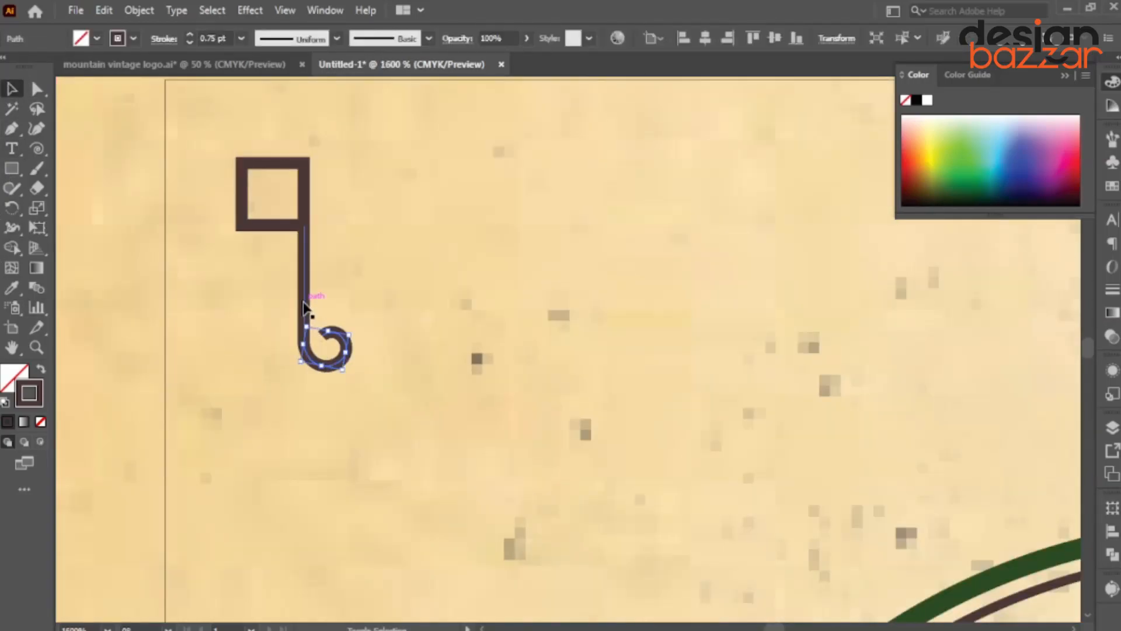
pyautogui.click(164, 39)
pyautogui.click(402, 291)
# Make a shorter mirrored copy of the hook beside the original stem.
pyautogui.rightClick(302, 284)
pyautogui.moveTo(363, 534)
pyautogui.click(555, 444)
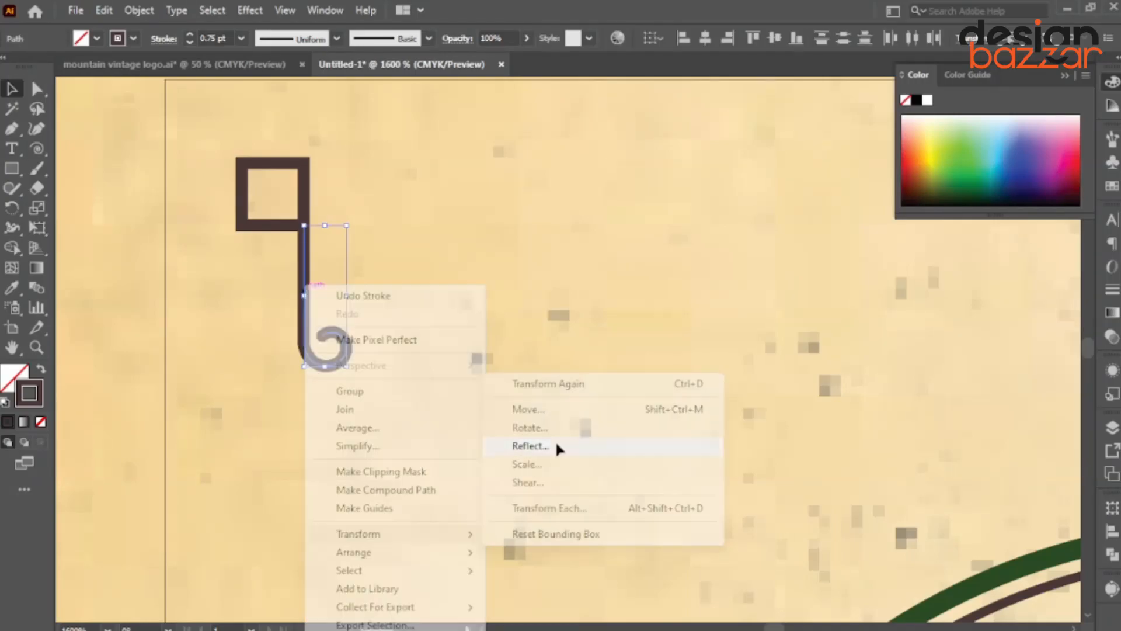
pyautogui.click(477, 412)
pyautogui.moveTo(347, 295); pyautogui.dragTo(272, 323)
pyautogui.moveTo(254, 394); pyautogui.dragTo(260, 346)
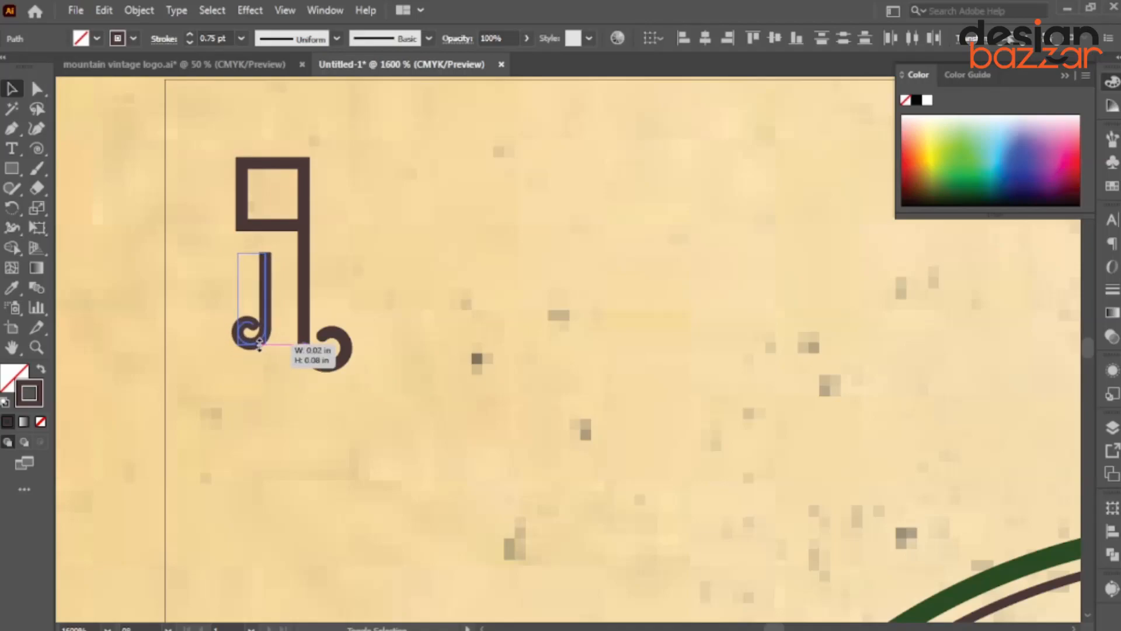
pyautogui.moveTo(268, 286); pyautogui.dragTo(287, 296)
pyautogui.scroll(-1, 229, 38)
pyautogui.scroll(2, 272, 278)
pyautogui.scroll(-1, 286, 320)
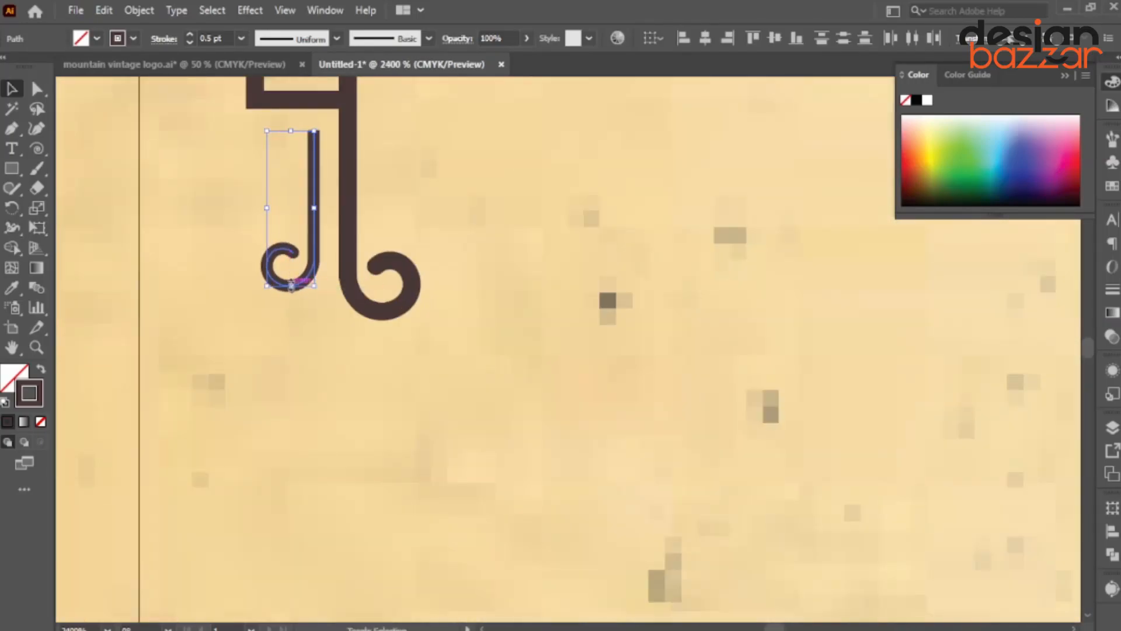
pyautogui.scroll(-3, 320, 299)
pyautogui.scroll(3, 287, 292)
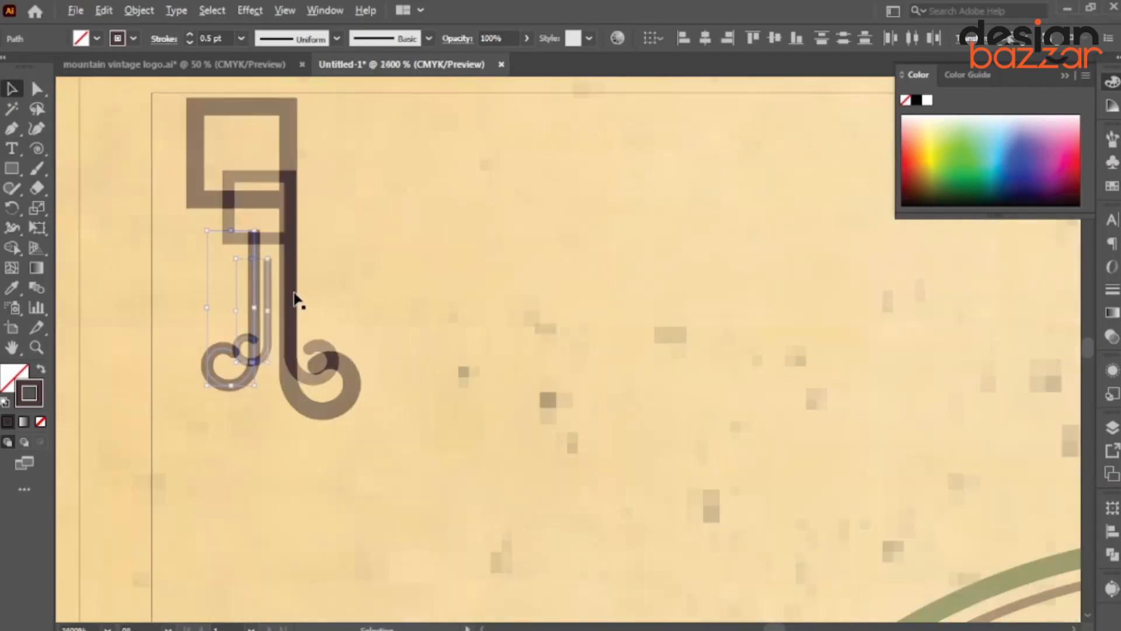
# Reflect-copy both hooks, rotate the copy 90°, and attach it to the square's corner.
pyautogui.keyDown('shift'); pyautogui.click(287, 297); pyautogui.keyUp('shift')
pyautogui.scroll(-2, 295, 315)
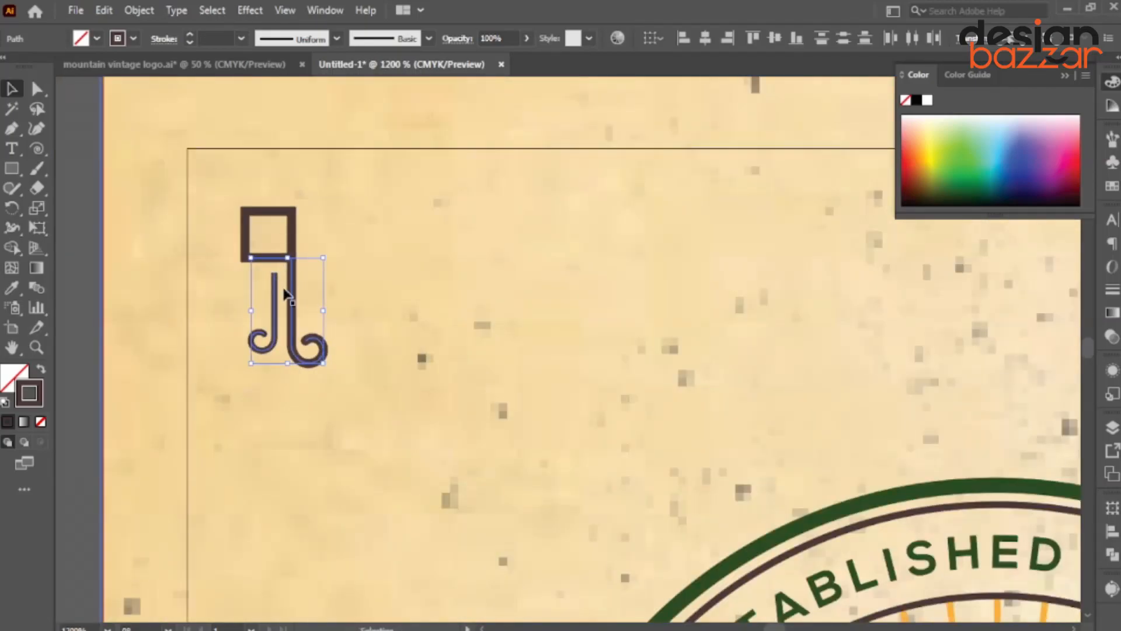
pyautogui.rightClick(287, 294)
pyautogui.moveTo(350, 531)
pyautogui.click(540, 449)
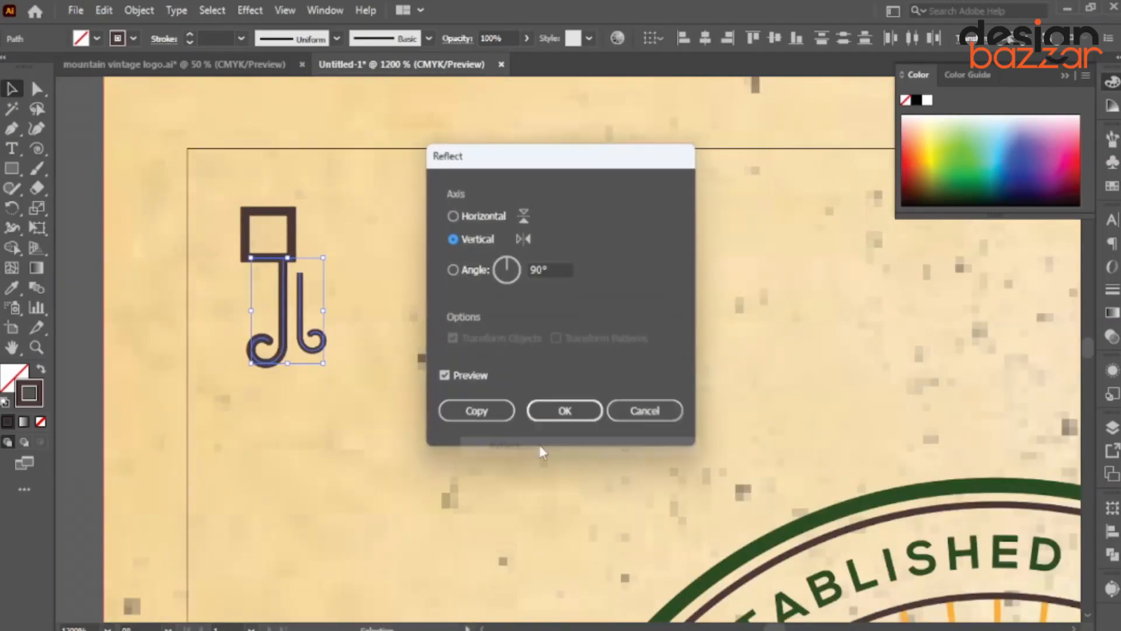
pyautogui.click(477, 411)
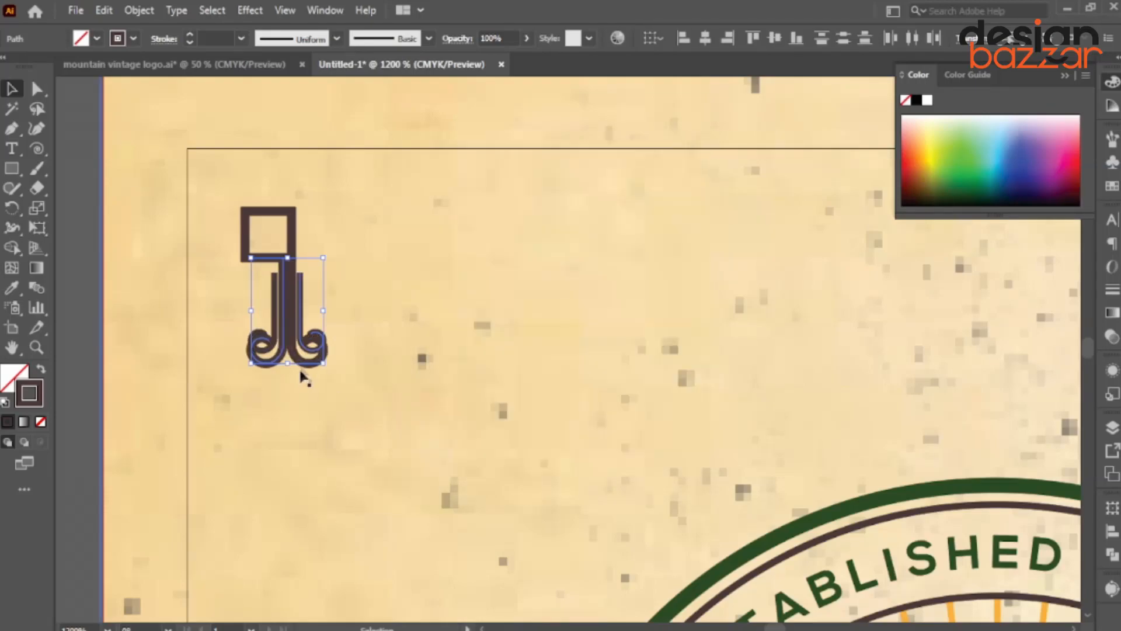
pyautogui.moveTo(311, 351); pyautogui.dragTo(439, 274)
pyautogui.moveTo(459, 174); pyautogui.dragTo(327, 164)
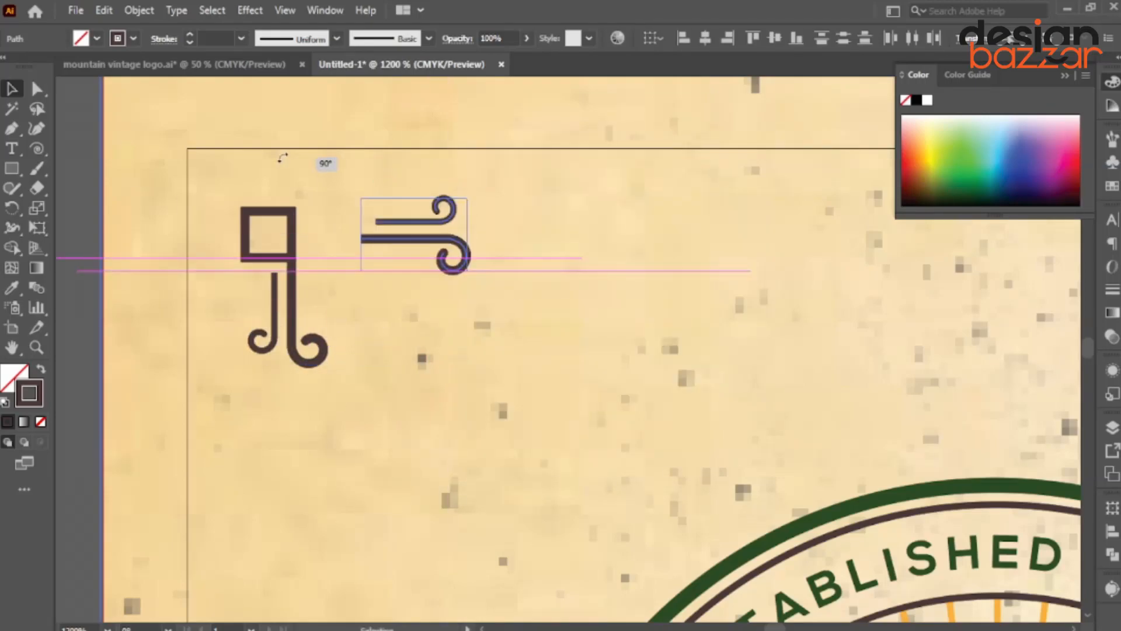
pyautogui.moveTo(388, 243); pyautogui.dragTo(315, 261)
# Scale the ornament's square down from its top-left corner.
pyautogui.scroll(1, 315, 260)
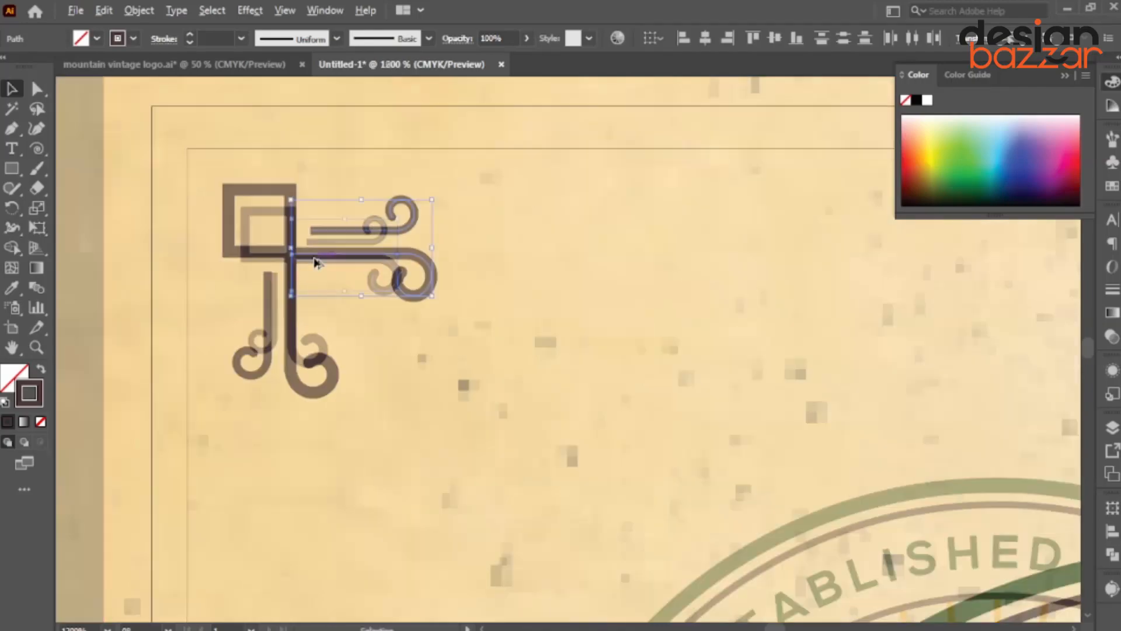
pyautogui.scroll(-1, 316, 261)
pyautogui.scroll(1, 290, 236)
pyautogui.click(155, 221)
pyautogui.click(241, 196)
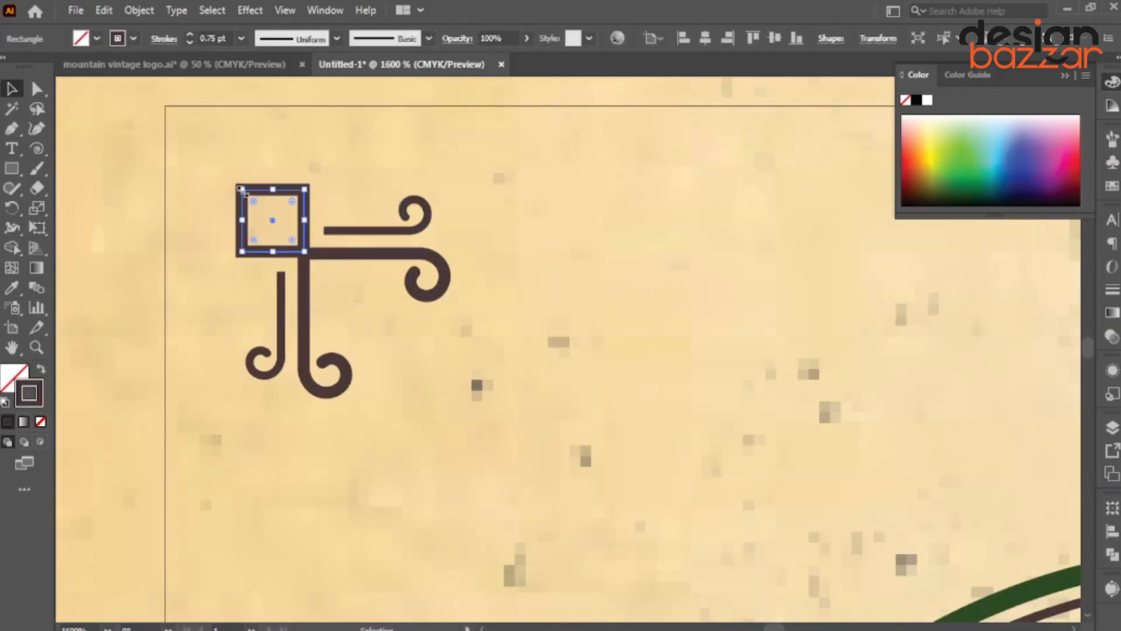
pyautogui.moveTo(242, 190); pyautogui.dragTo(361, 349)
pyautogui.scroll(-1, 175, 236)
pyautogui.click(106, 221)
pyautogui.scroll(2, 235, 226)
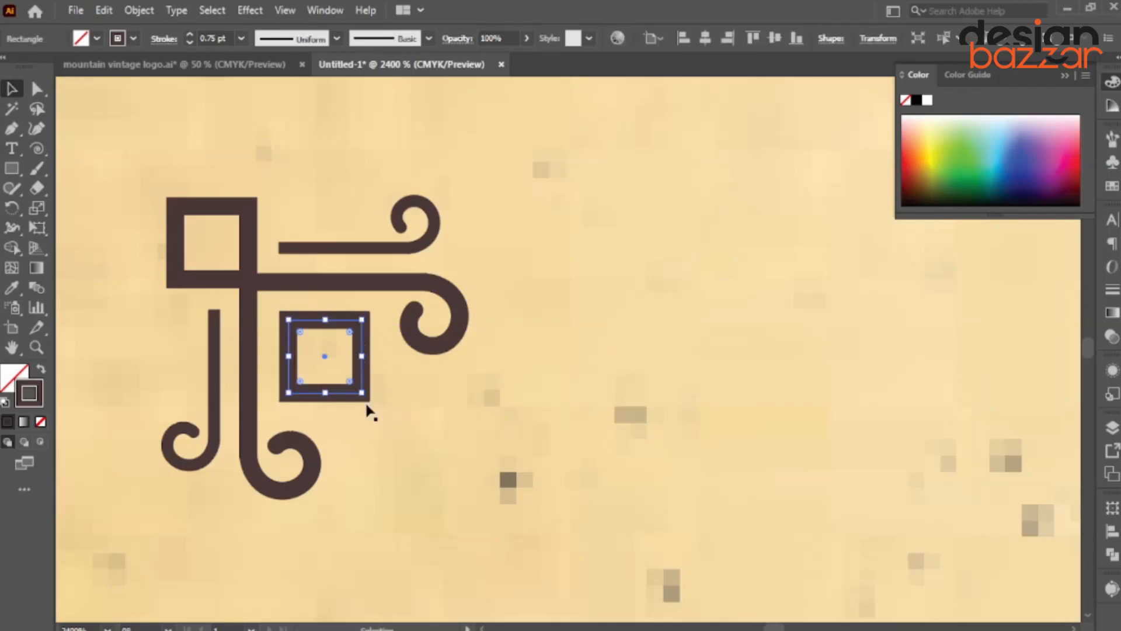
# Shrink the square copy between the curls and pull its corner into a kite shape.
pyautogui.moveTo(367, 406); pyautogui.dragTo(355, 368)
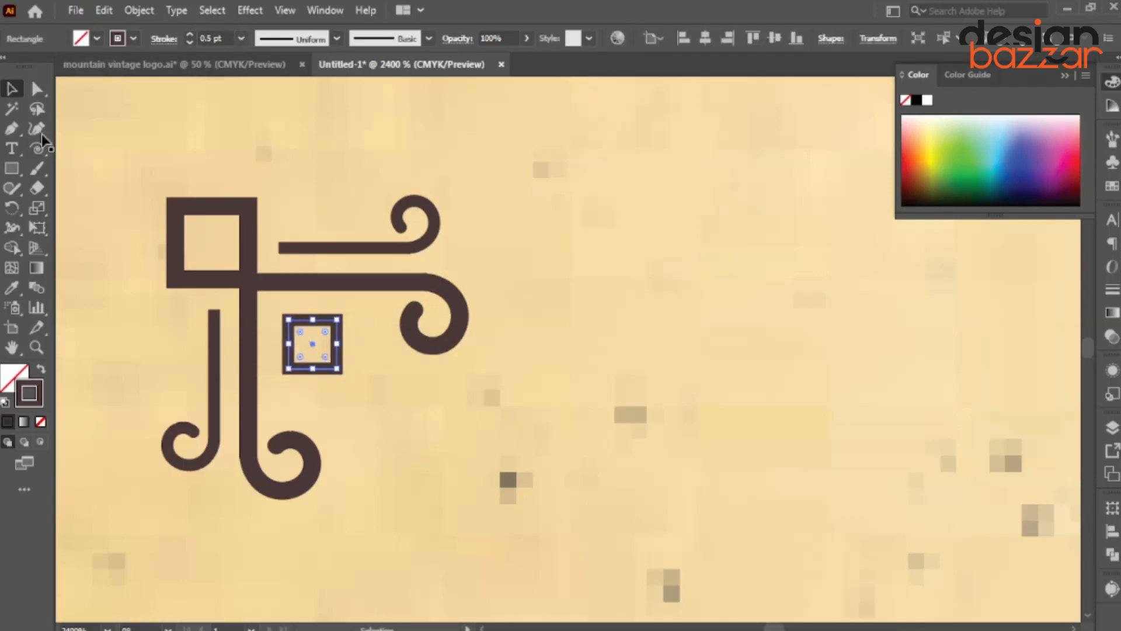
pyautogui.click(37, 88)
pyautogui.click(363, 413)
pyautogui.click(338, 369)
pyautogui.moveTo(337, 373); pyautogui.dragTo(377, 407)
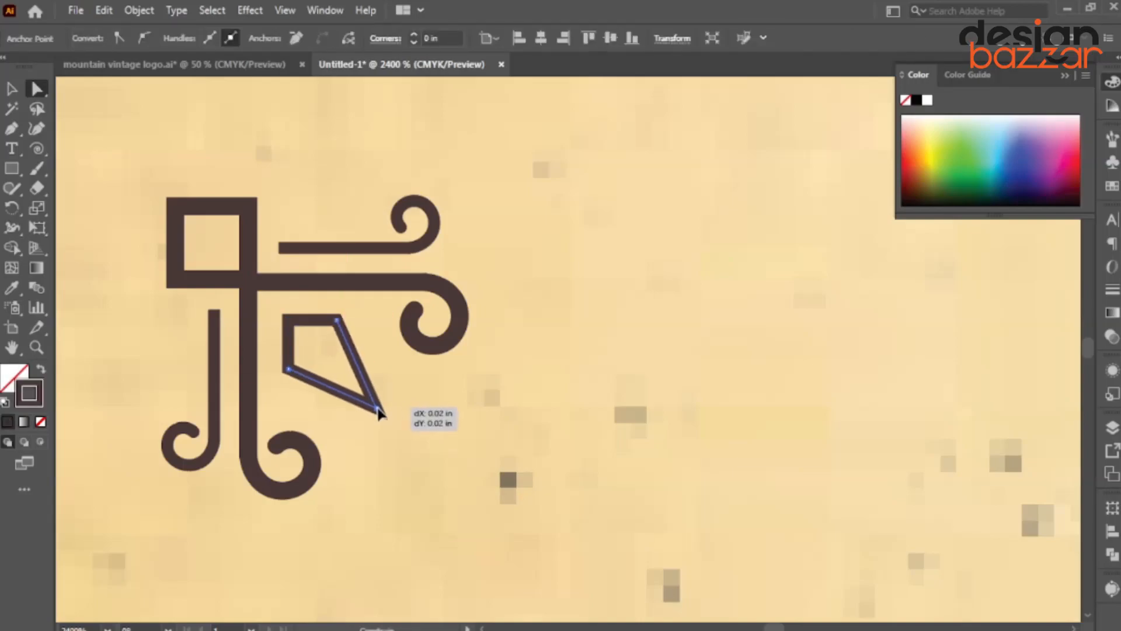
pyautogui.hotkey('ctrl', '-')
pyautogui.hotkey('ctrl', '-')
pyautogui.hotkey('ctrl', '-')
pyautogui.hotkey('ctrl', '-')
# Select the top-left corner ornament, enlarge it and nudge it up into the corner.
pyautogui.click(13, 95)
pyautogui.click(322, 195)
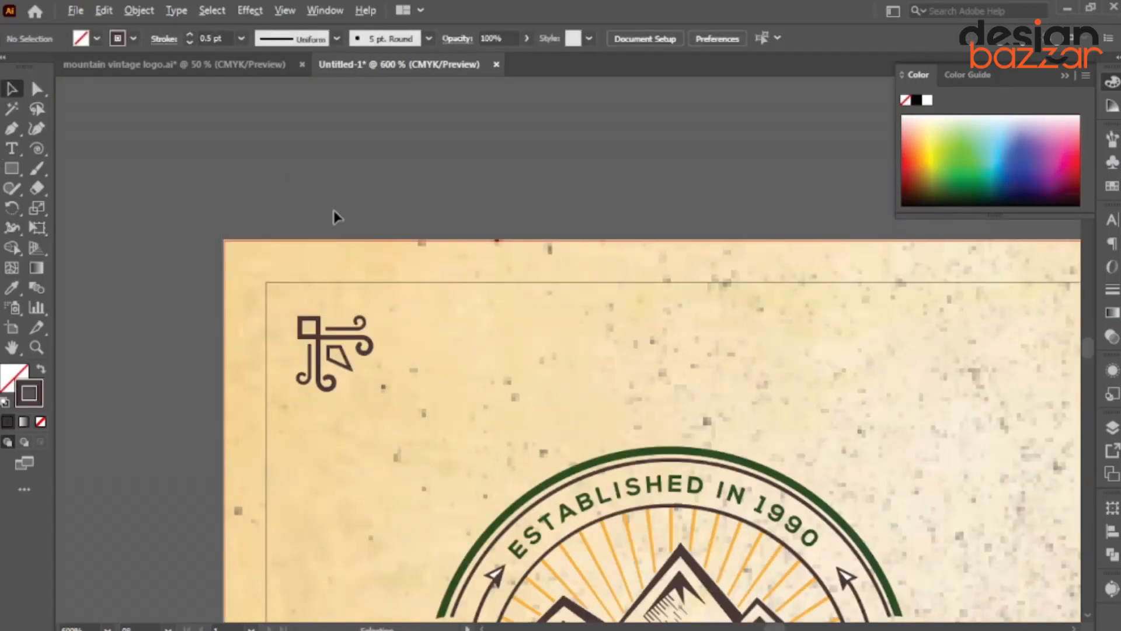
pyautogui.scroll(-2, 336, 216)
pyautogui.moveTo(365, 318); pyautogui.dragTo(335, 219)
pyautogui.scroll(2, 272, 166)
pyautogui.moveTo(208, 178); pyautogui.dragTo(394, 270)
pyautogui.keyDown('shift'); pyautogui.click(314, 340); pyautogui.keyUp('shift')
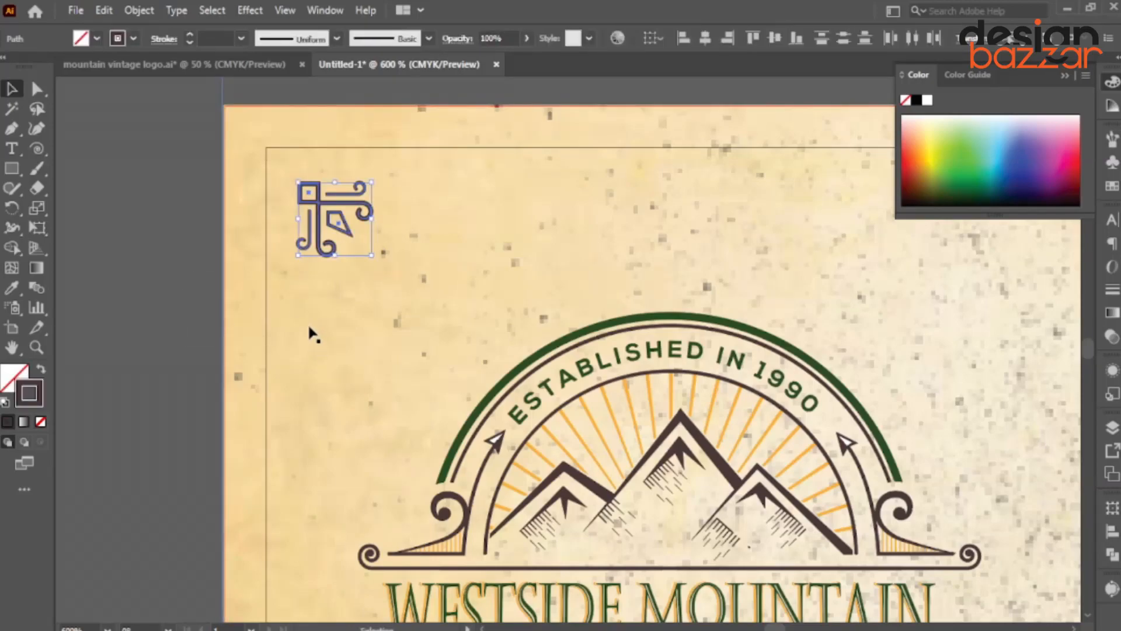
pyautogui.moveTo(372, 256); pyautogui.dragTo(386, 269)
pyautogui.scroll(2, 336, 216)
pyautogui.moveTo(323, 199); pyautogui.dragTo(322, 191)
pyautogui.scroll(-3, 323, 191)
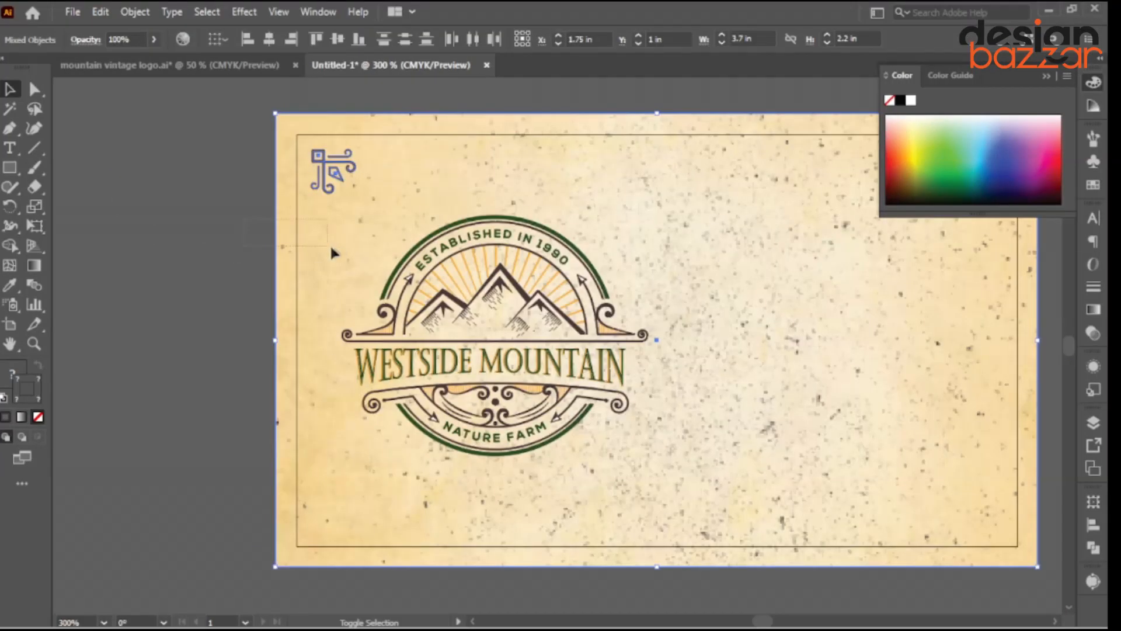
# Copy the ornament to the bottom-left corner, reflected across the horizontal axis and aligned.
pyautogui.keyDown('shift'); pyautogui.click(330, 244); pyautogui.keyUp('shift')
pyautogui.moveTo(334, 187); pyautogui.dragTo(335, 505)
pyautogui.rightClick(332, 468)
pyautogui.moveTo(420, 366)
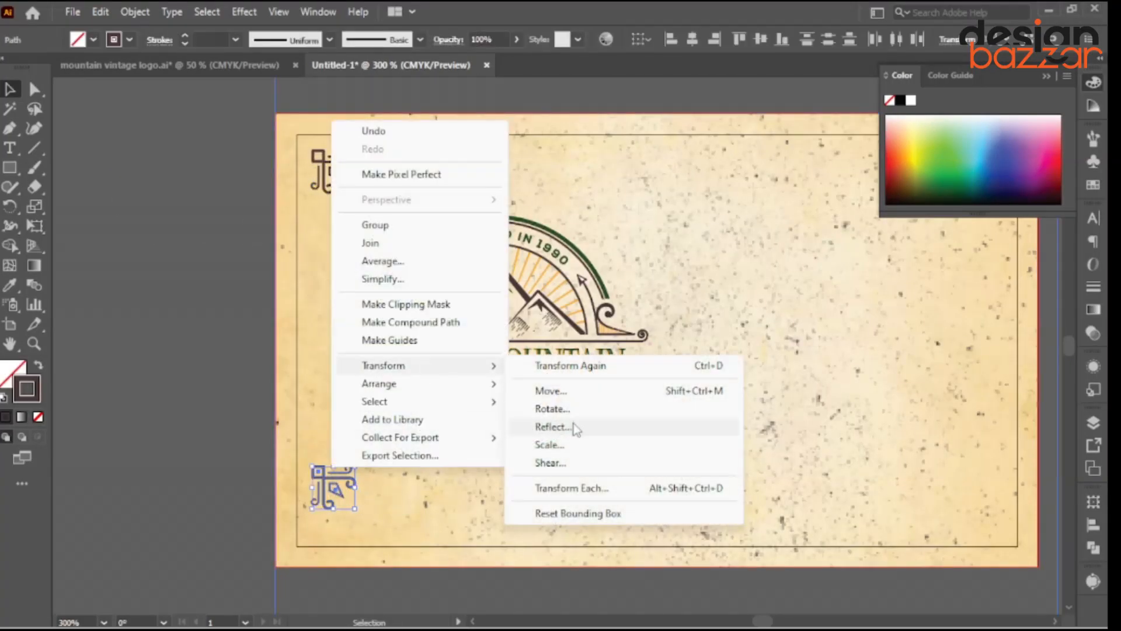
pyautogui.click(574, 424)
pyautogui.click(460, 214)
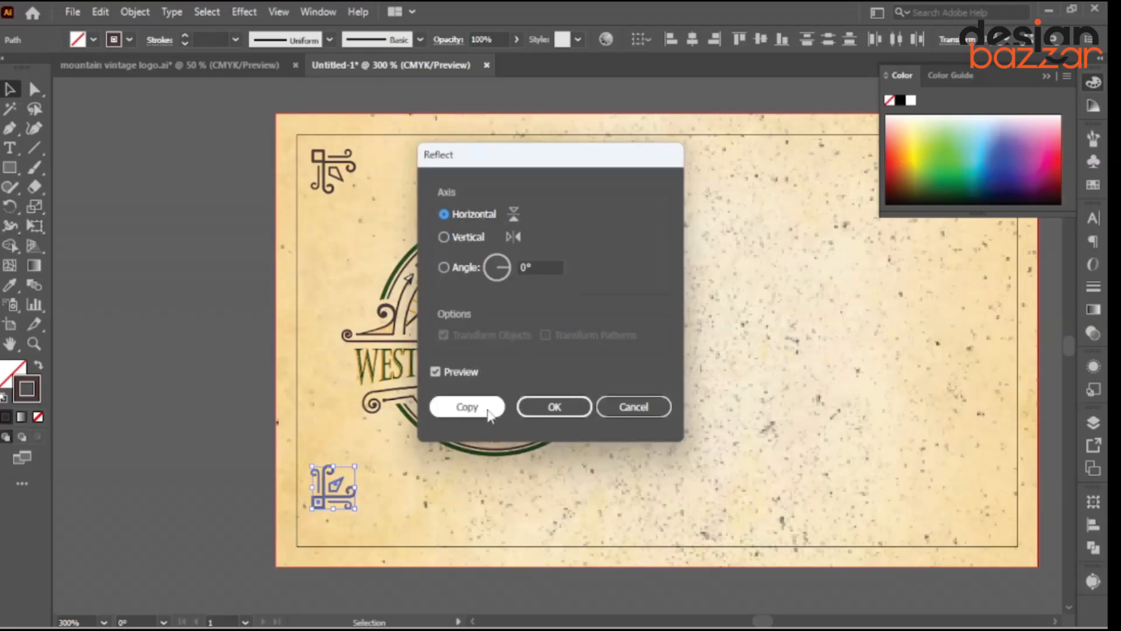
pyautogui.click(543, 407)
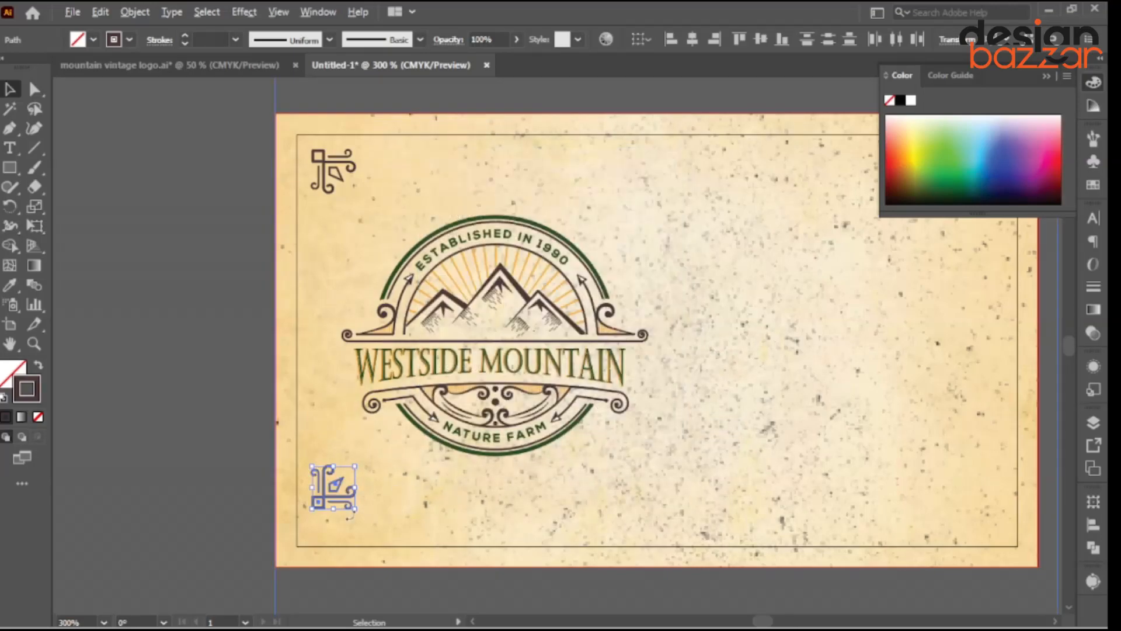
pyautogui.scroll(1, 344, 508)
pyautogui.moveTo(330, 476); pyautogui.dragTo(353, 534)
pyautogui.scroll(-3, 344, 477)
# Make mirrored copies of both left ornaments and place them in the right-hand corners.
pyautogui.scroll(3, 350, 416)
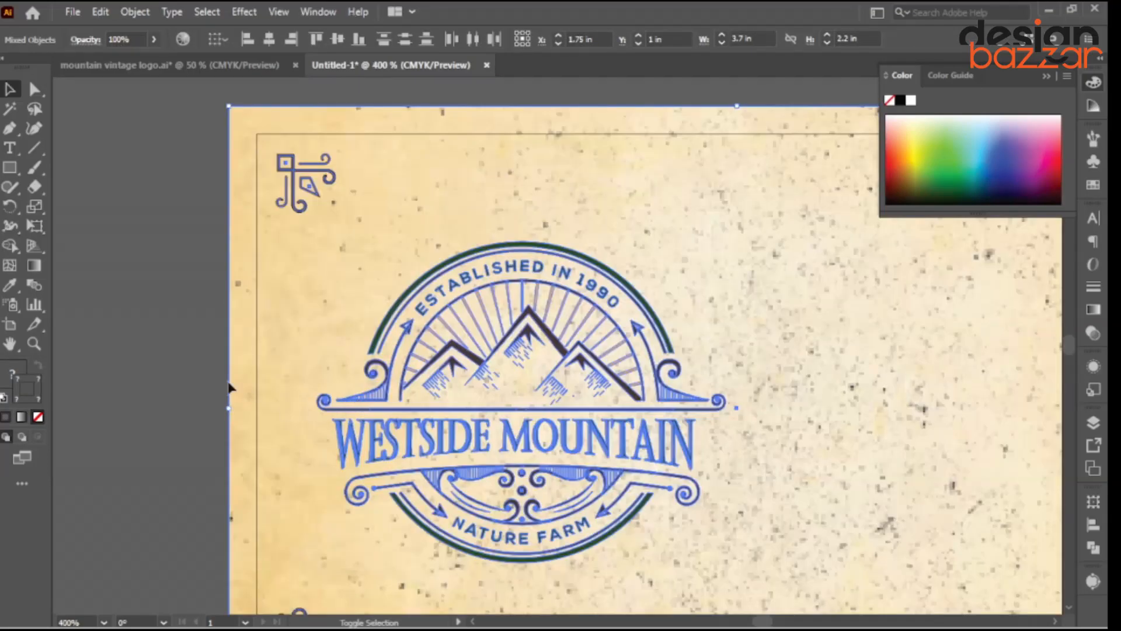
pyautogui.keyDown('shift'); pyautogui.click(230, 386); pyautogui.keyUp('shift')
pyautogui.keyDown('shift'); pyautogui.click(525, 509); pyautogui.keyUp('shift')
pyautogui.scroll(-3, 403, 444)
pyautogui.rightClick(412, 439)
pyautogui.moveTo(467, 324)
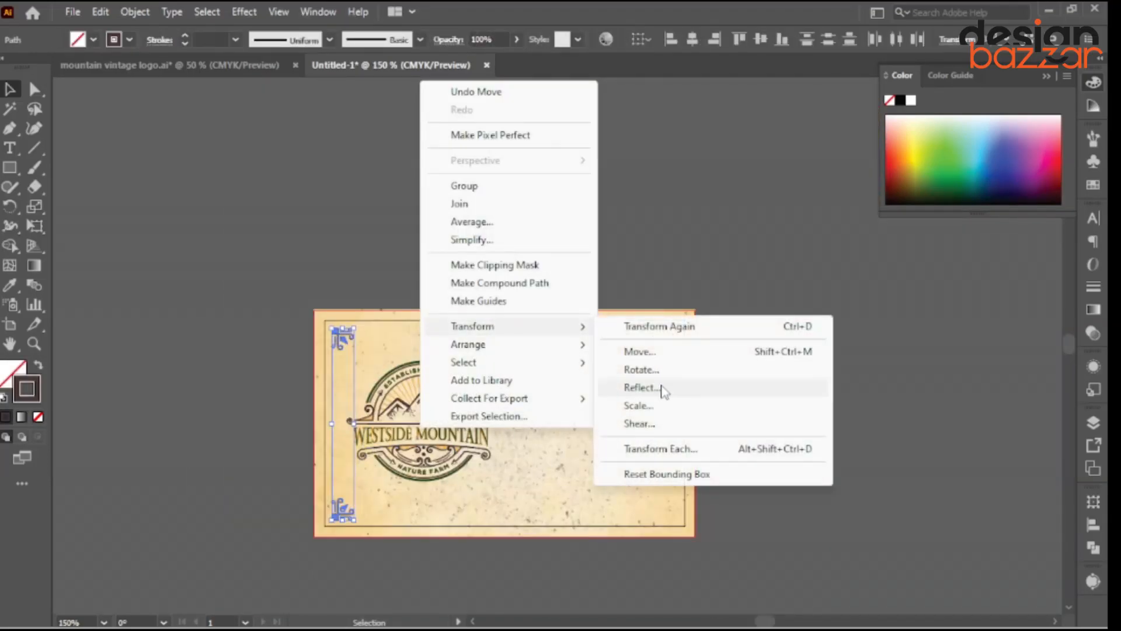
pyautogui.click(654, 390)
pyautogui.click(467, 406)
pyautogui.scroll(2, 366, 357)
pyautogui.moveTo(342, 330); pyautogui.dragTo(991, 370)
pyautogui.moveTo(656, 327); pyautogui.dragTo(533, 238)
pyautogui.click(490, 140)
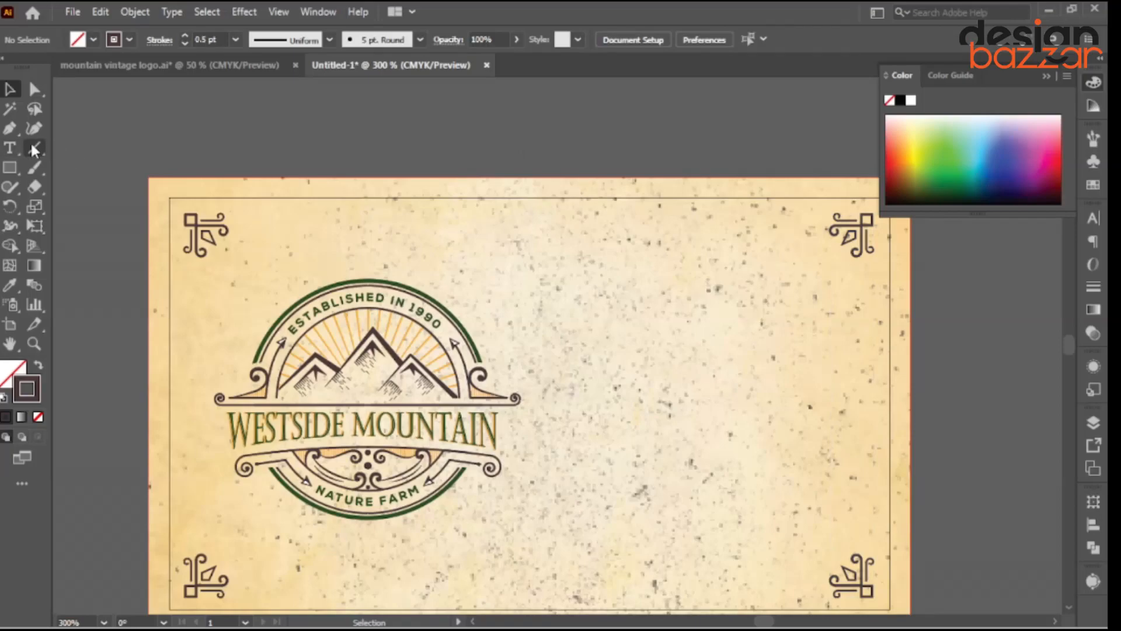
pyautogui.click(34, 149)
# Draw a horizontal line between the top ornaments, duplicate it below, and apply the 0.75 pt stroke.
pyautogui.moveTo(234, 216); pyautogui.dragTo(826, 244)
pyautogui.click(10, 89)
pyautogui.click(280, 140)
pyautogui.moveTo(400, 217); pyautogui.dragTo(400, 231)
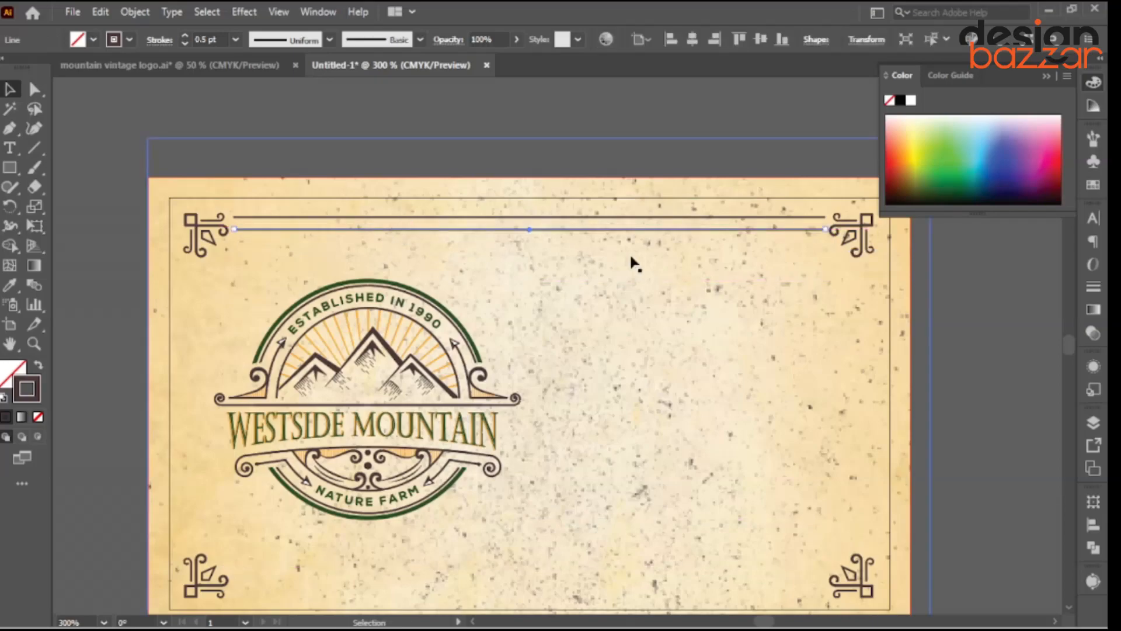
pyautogui.scroll(1, 327, 224)
pyautogui.press('i')
pyautogui.click(218, 234)
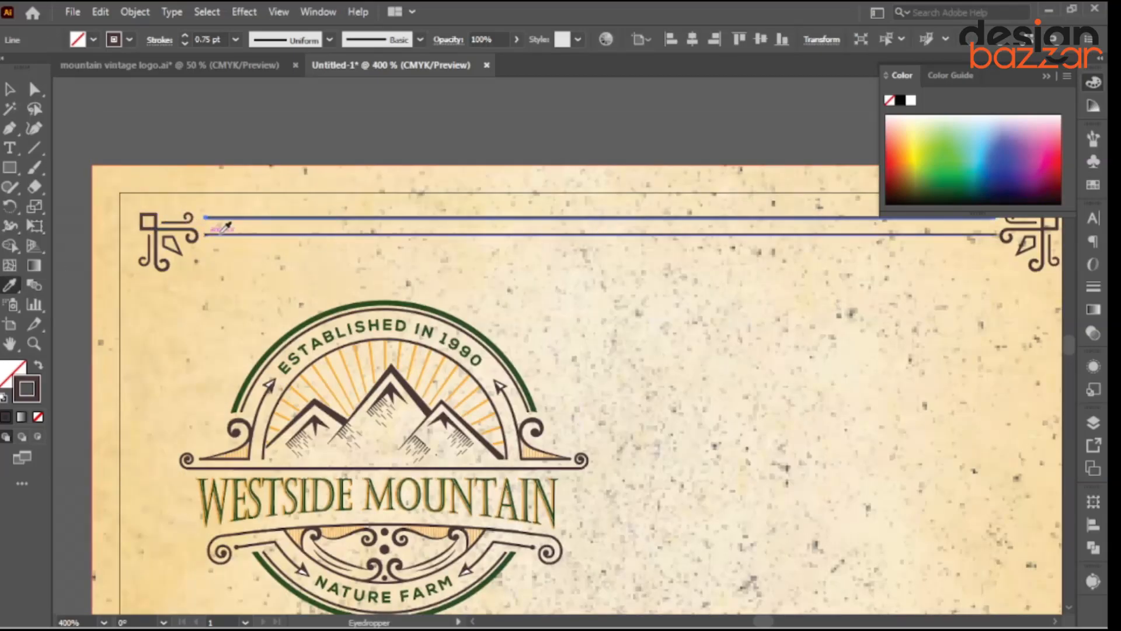
pyautogui.scroll(-2, 220, 234)
# Adjust the two top border lines' spacing and the upper line's right end.
pyautogui.press('v')
pyautogui.click(286, 146)
pyautogui.scroll(4, 256, 225)
pyautogui.moveTo(250, 227); pyautogui.dragTo(296, 257)
pyautogui.scroll(-3, 294, 262)
pyautogui.click(608, 150)
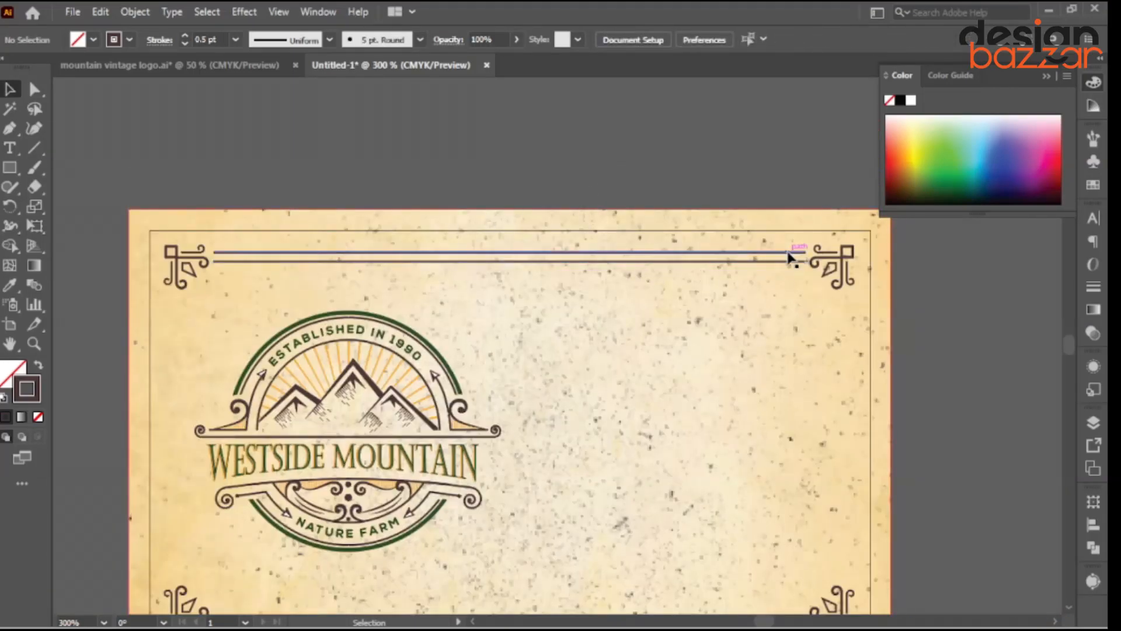
pyautogui.click(794, 253)
pyautogui.scroll(4, 814, 257)
pyautogui.moveTo(795, 244); pyautogui.dragTo(796, 244)
pyautogui.scroll(-6, 797, 262)
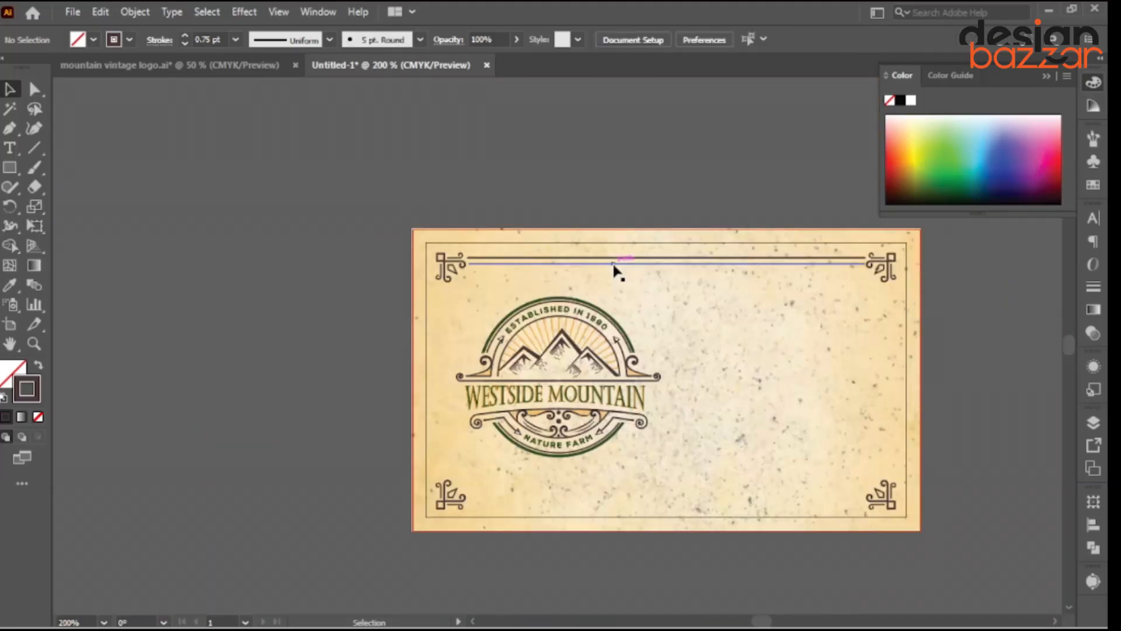
# Copy both top border lines down to the bottom edge of the card.
pyautogui.click(611, 263)
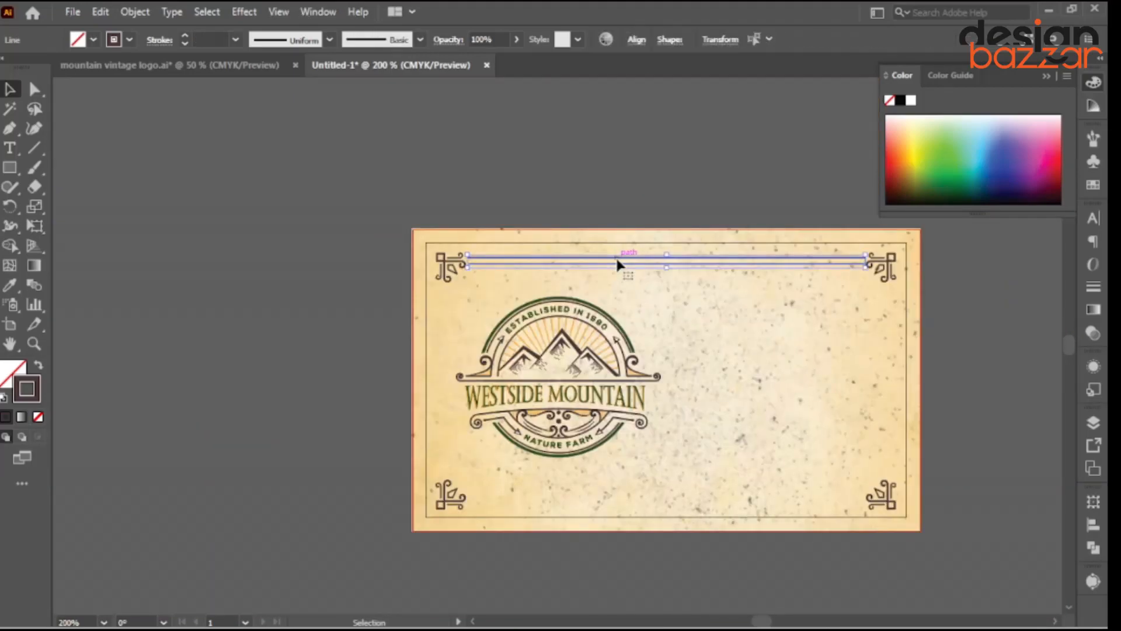
pyautogui.scroll(2, 586, 263)
pyautogui.keyDown('shift'); pyautogui.click(586, 255); pyautogui.keyUp('shift')
pyautogui.scroll(-1, 586, 257)
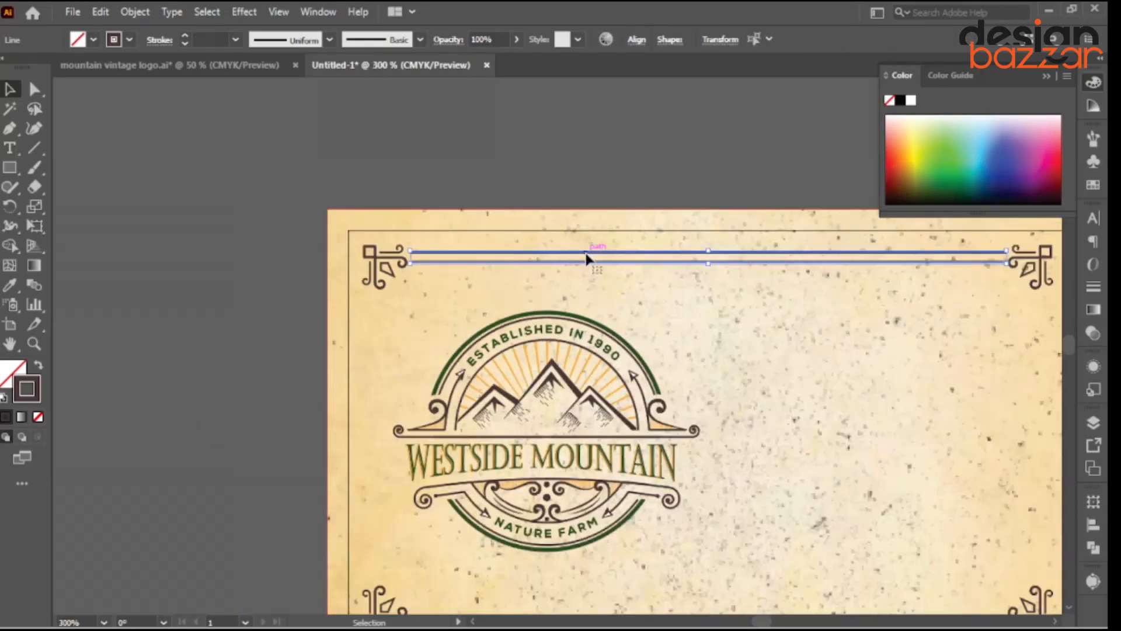
pyautogui.scroll(-1, 586, 257)
pyautogui.moveTo(587, 255); pyautogui.dragTo(574, 501)
pyautogui.scroll(3, 682, 525)
# Reflect the bottom lines across the horizontal axis and nudge them into place.
pyautogui.rightClick(685, 471)
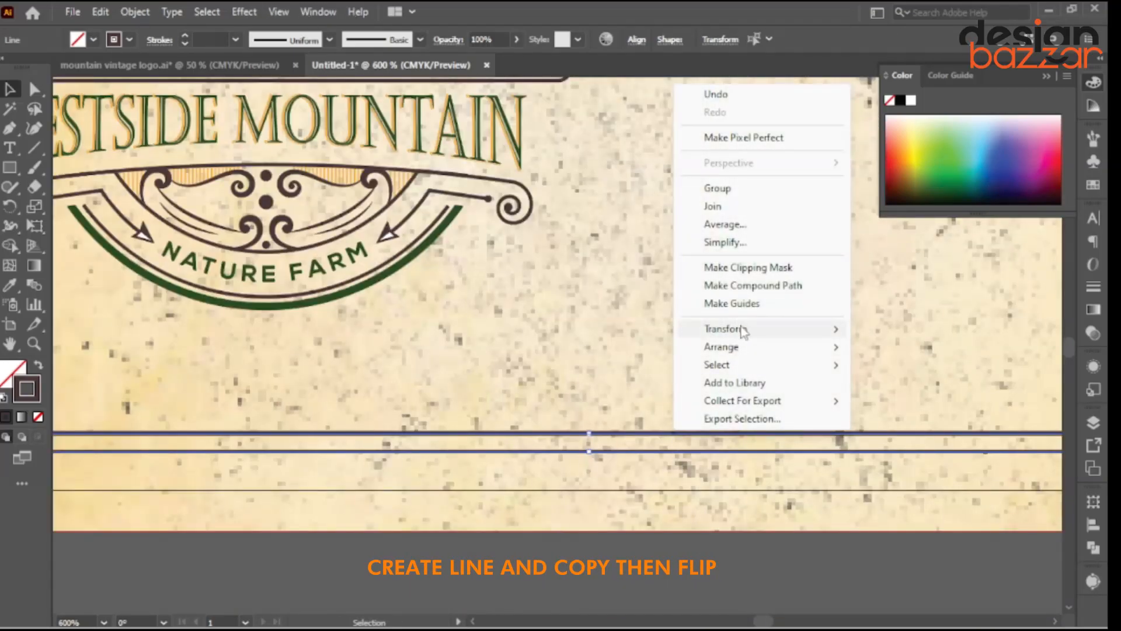
pyautogui.moveTo(743, 331)
pyautogui.click(897, 391)
pyautogui.click(488, 215)
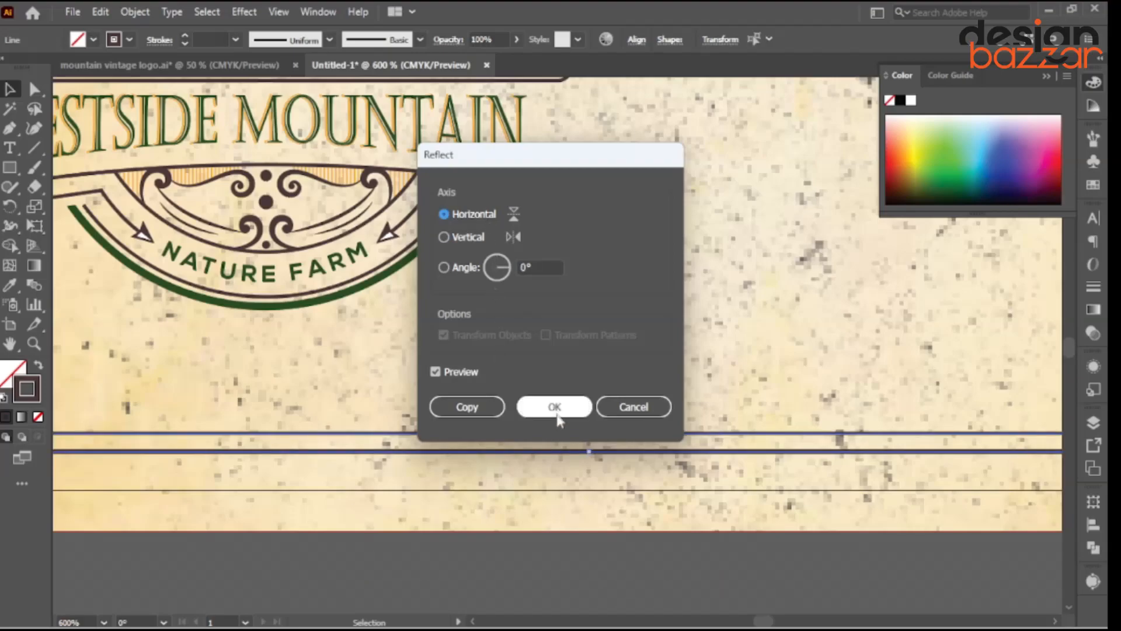
pyautogui.click(555, 407)
pyautogui.hotkey('ctrl', '-')
pyautogui.hotkey('ctrl', '-')
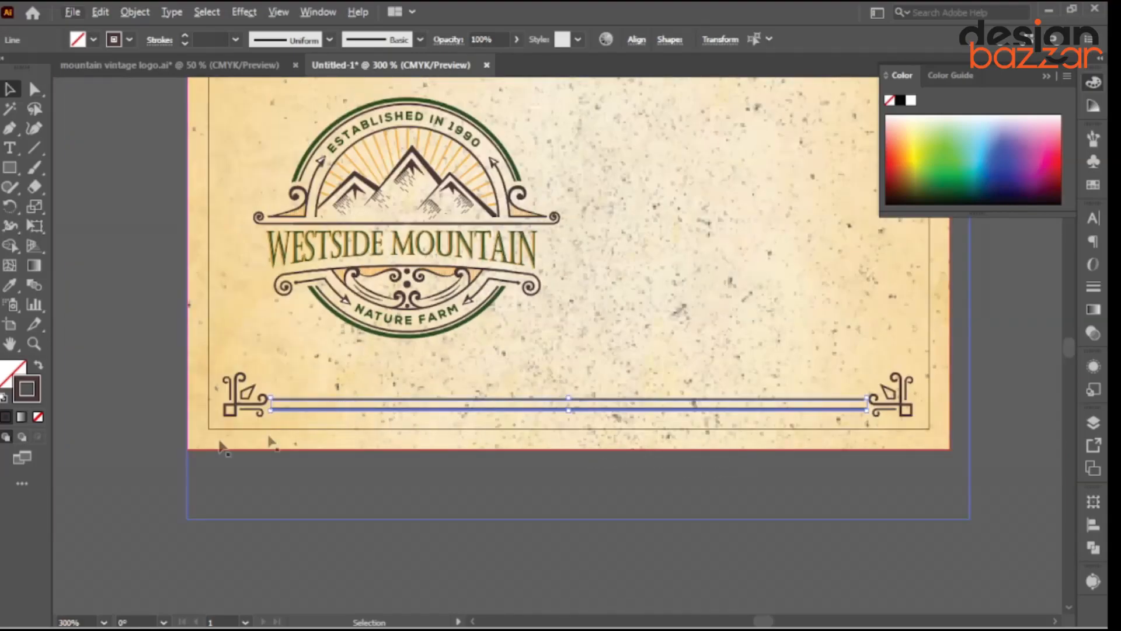
pyautogui.scroll(4, 272, 435)
pyautogui.moveTo(321, 333); pyautogui.dragTo(359, 513)
pyautogui.scroll(-4, 321, 346)
pyautogui.click(340, 389)
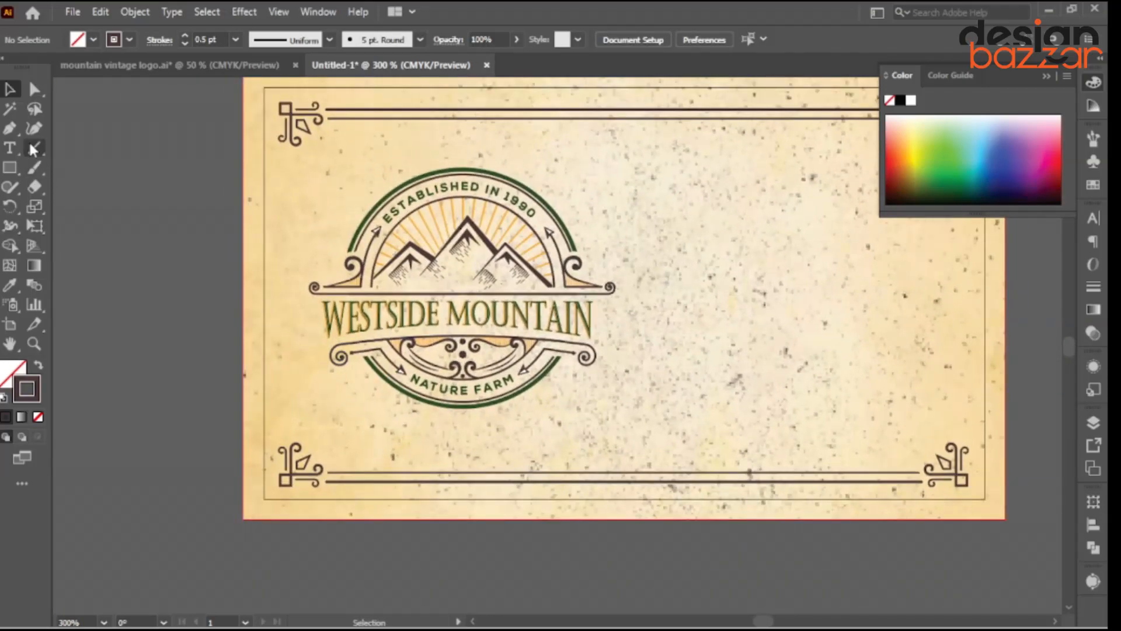
# Draw a vertical line along the left border, duplicate it beside itself, and match the bottom lines' stroke.
pyautogui.click(32, 149)
pyautogui.moveTo(295, 435); pyautogui.dragTo(317, 153)
pyautogui.press('v')
pyautogui.scroll(1, 275, 242)
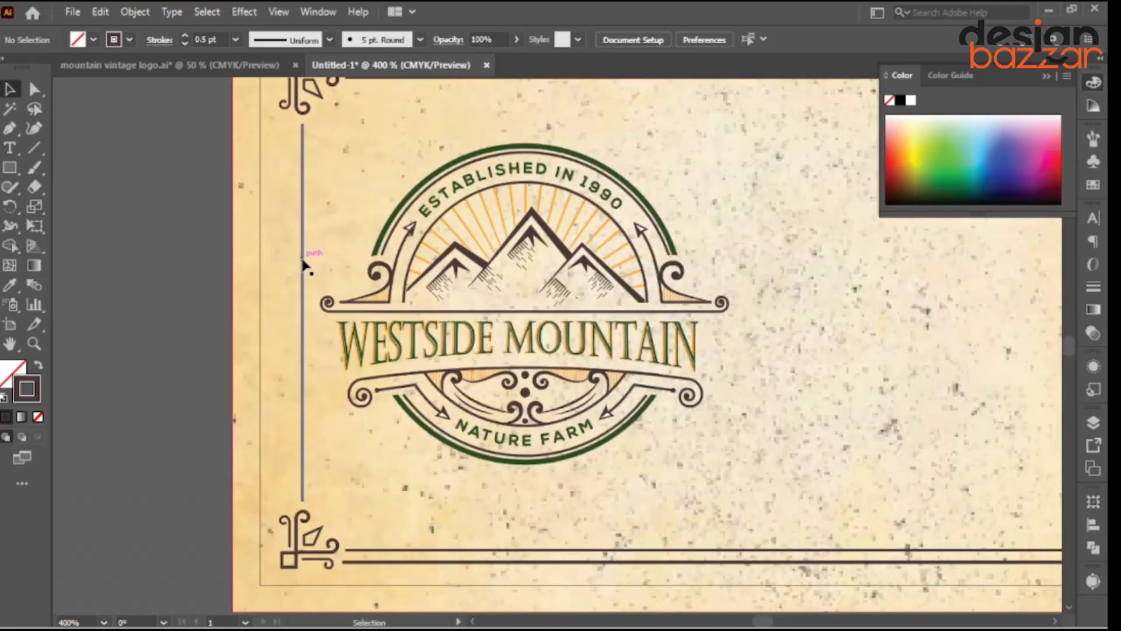
pyautogui.moveTo(303, 263); pyautogui.dragTo(290, 264)
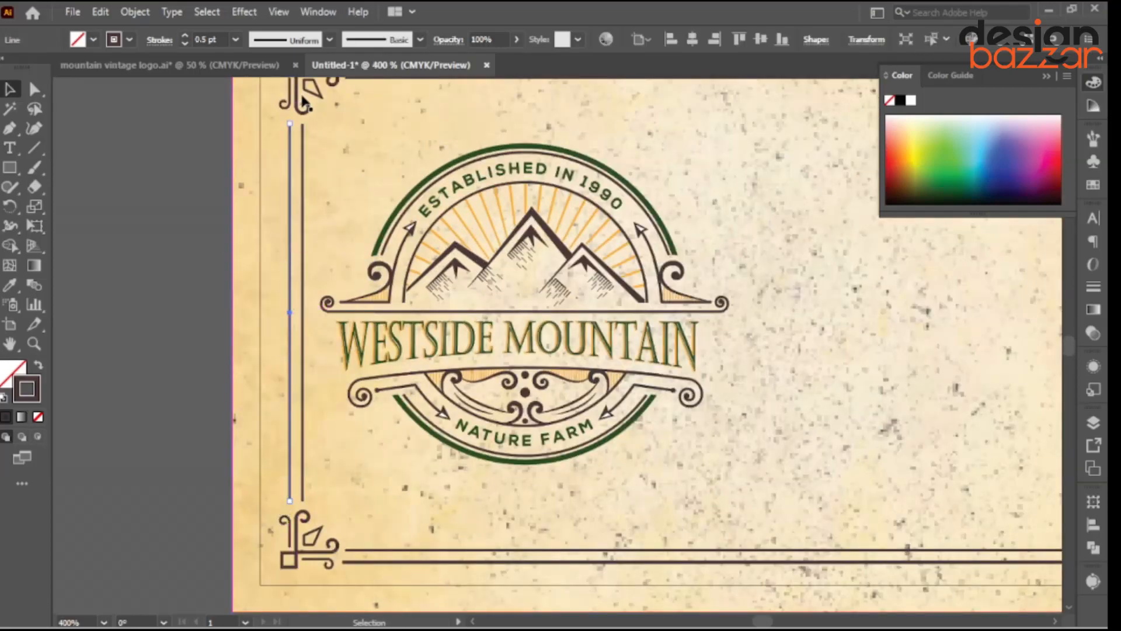
pyautogui.click(10, 285)
pyautogui.click(458, 549)
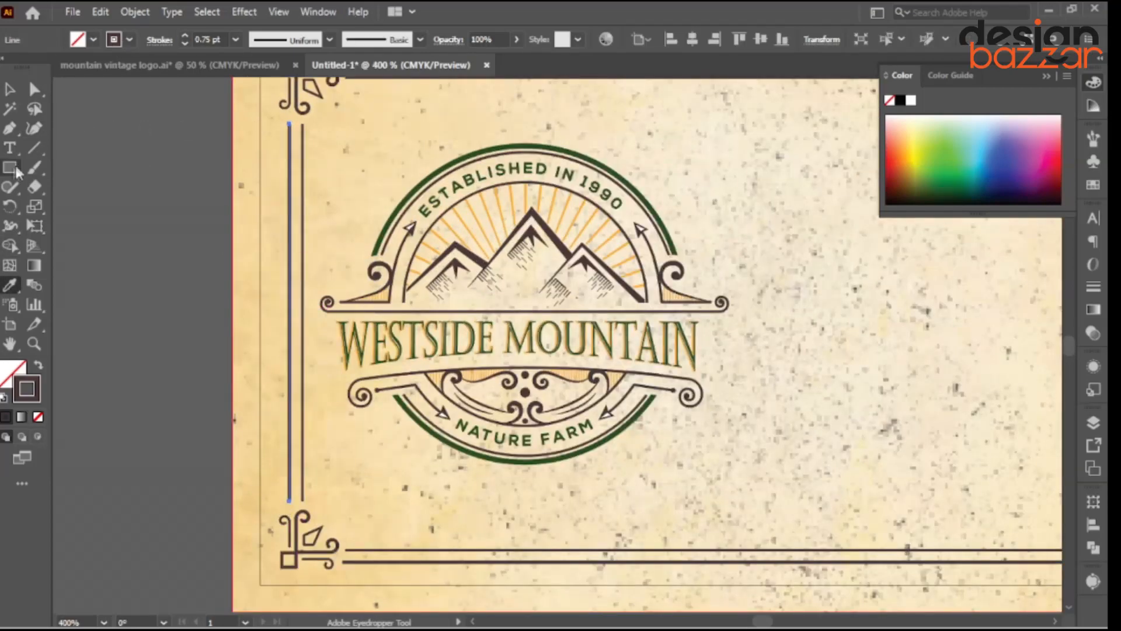
pyautogui.click(10, 89)
pyautogui.click(187, 320)
# Stretch both left vertical lines up to meet the top ornament.
pyautogui.scroll(-1, 190, 320)
pyautogui.scroll(1, 257, 254)
pyautogui.scroll(2, 269, 156)
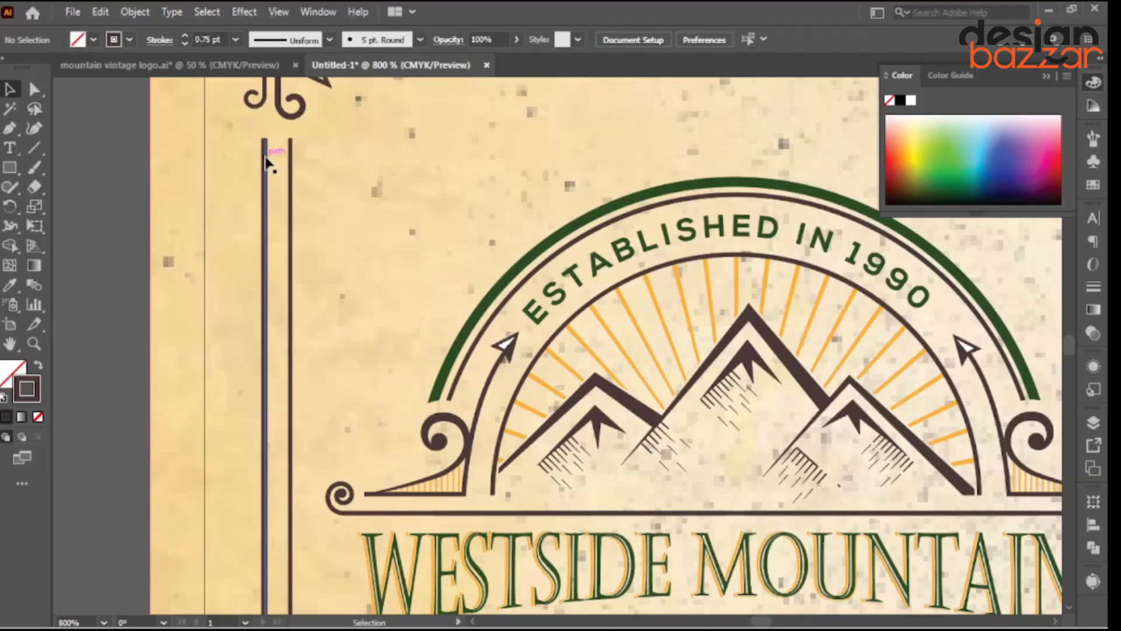
pyautogui.click(266, 156)
pyautogui.keyDown('shift'); pyautogui.click(290, 159); pyautogui.keyUp('shift')
pyautogui.moveTo(279, 139); pyautogui.dragTo(279, 130)
pyautogui.scroll(-3, 281, 156)
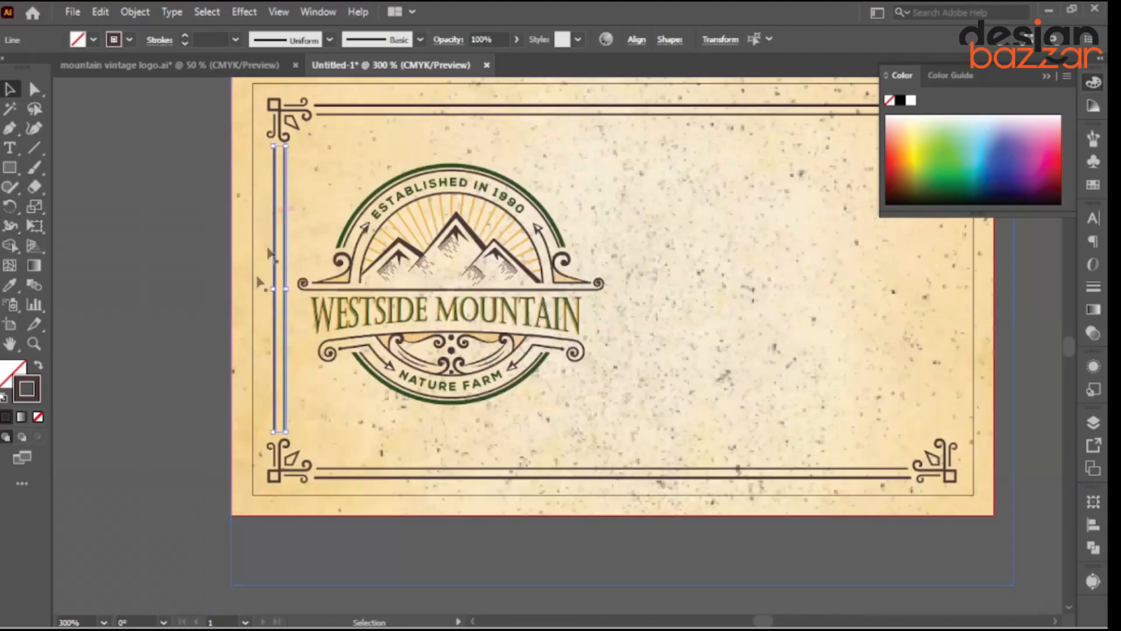
pyautogui.click(182, 383)
pyautogui.scroll(2, 239, 428)
pyautogui.scroll(1, 308, 439)
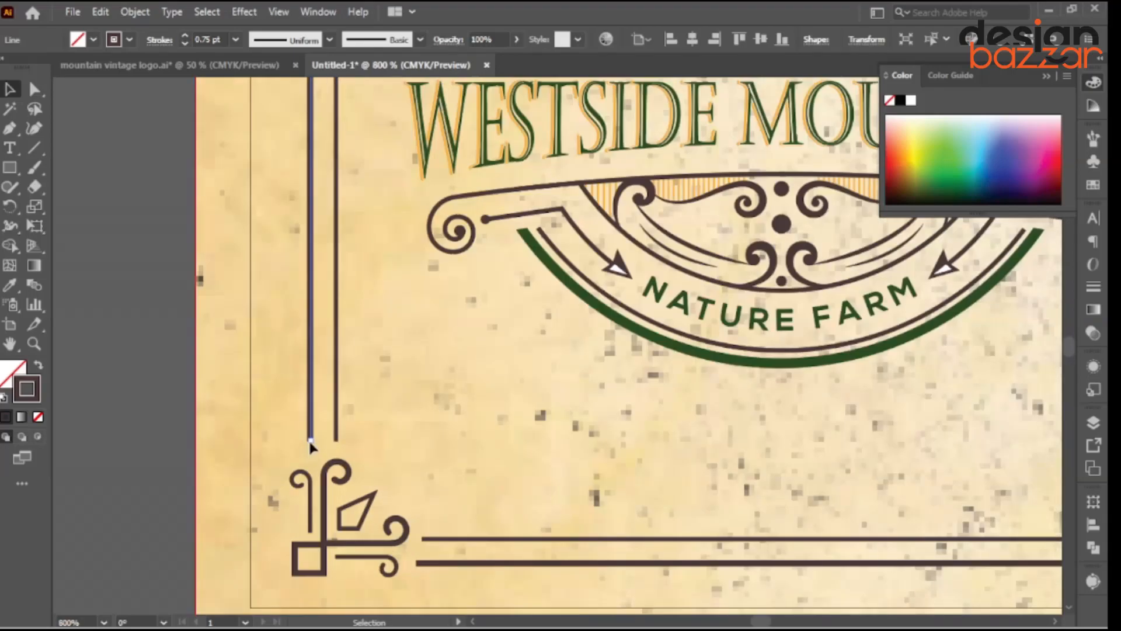
pyautogui.scroll(-4, 195, 414)
pyautogui.scroll(3, 266, 266)
# Make a vertically reflected copy of the left lines and move it to the right border.
pyautogui.click(266, 261)
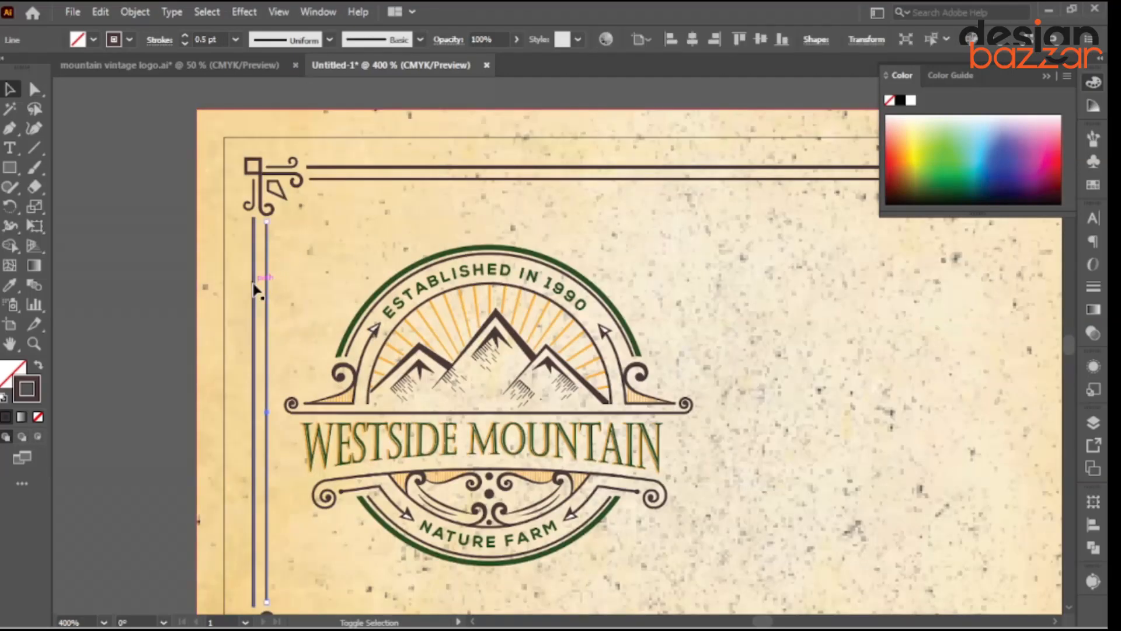
pyautogui.keyDown('shift'); pyautogui.click(254, 286); pyautogui.keyUp('shift')
pyautogui.scroll(-2, 251, 306)
pyautogui.rightClick(251, 317)
pyautogui.moveTo(341, 527)
pyautogui.click(490, 443)
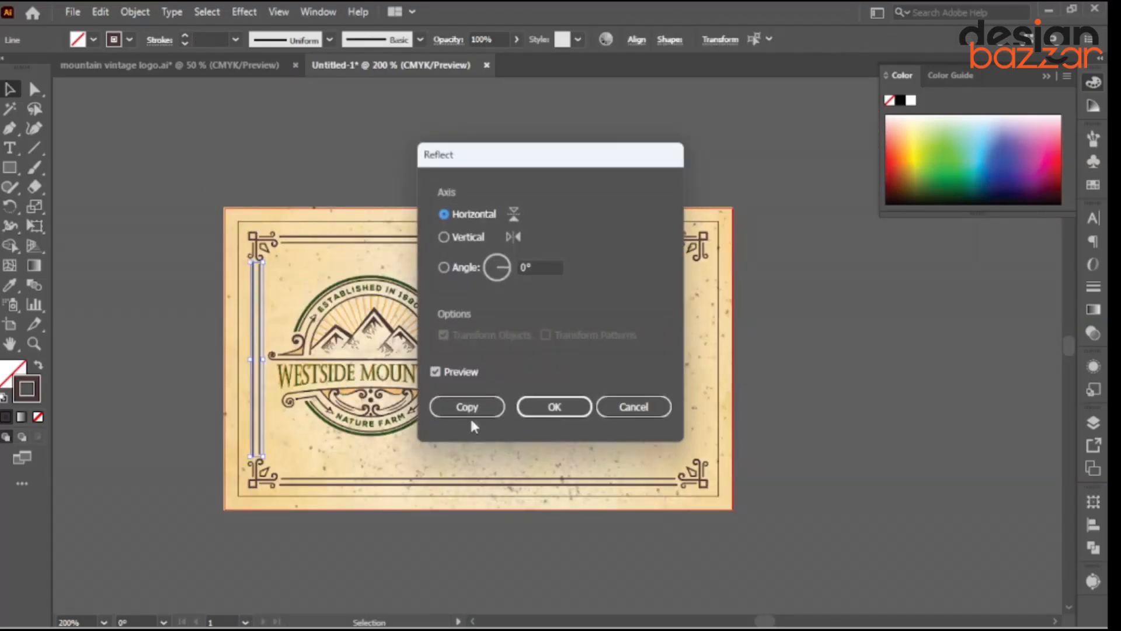
pyautogui.click(457, 236)
pyautogui.click(467, 406)
pyautogui.scroll(1, 268, 375)
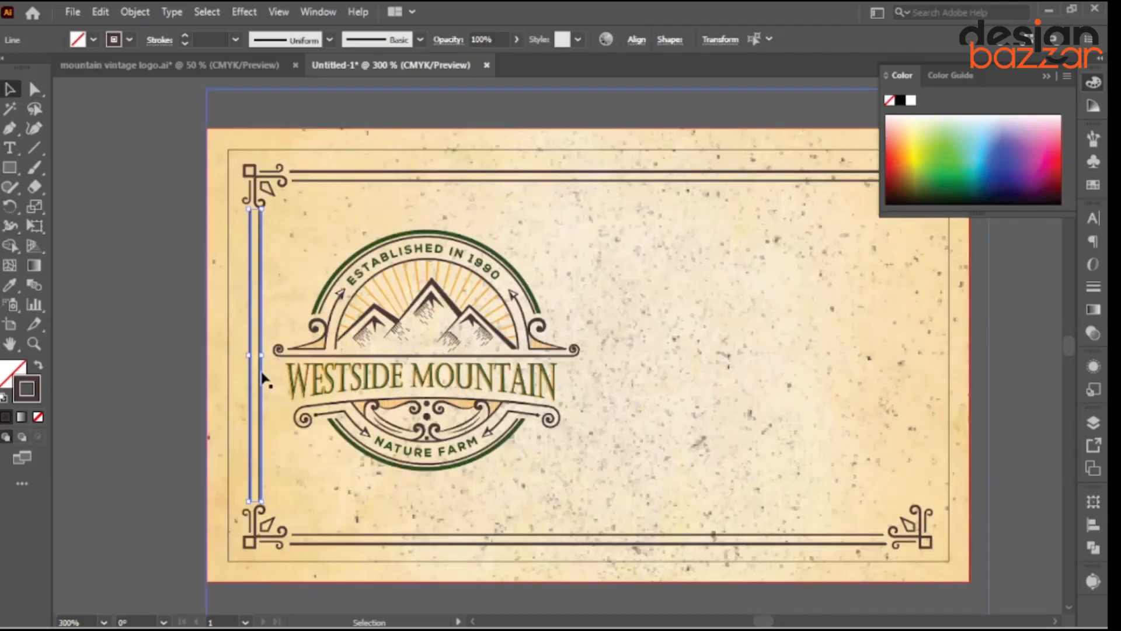
pyautogui.moveTo(268, 375); pyautogui.dragTo(561, 431)
# Flip the right-side lines across the vertical axis and align them with the corner ornament.
pyautogui.scroll(2, 533, 338)
pyautogui.rightClick(537, 283)
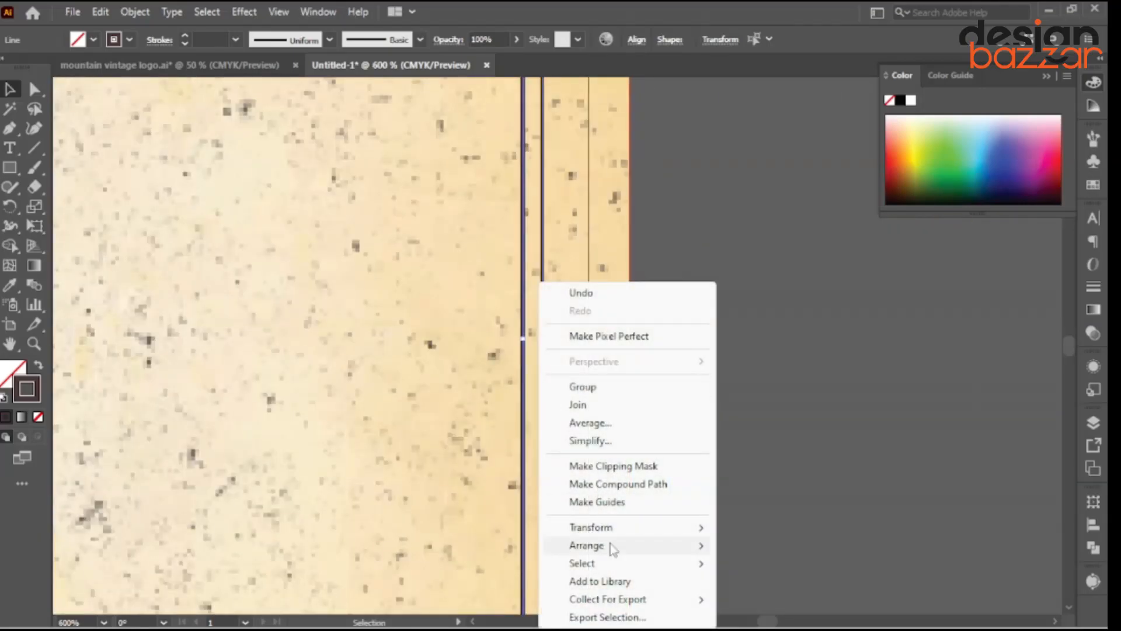
pyautogui.moveTo(642, 527)
pyautogui.click(760, 440)
pyautogui.click(444, 237)
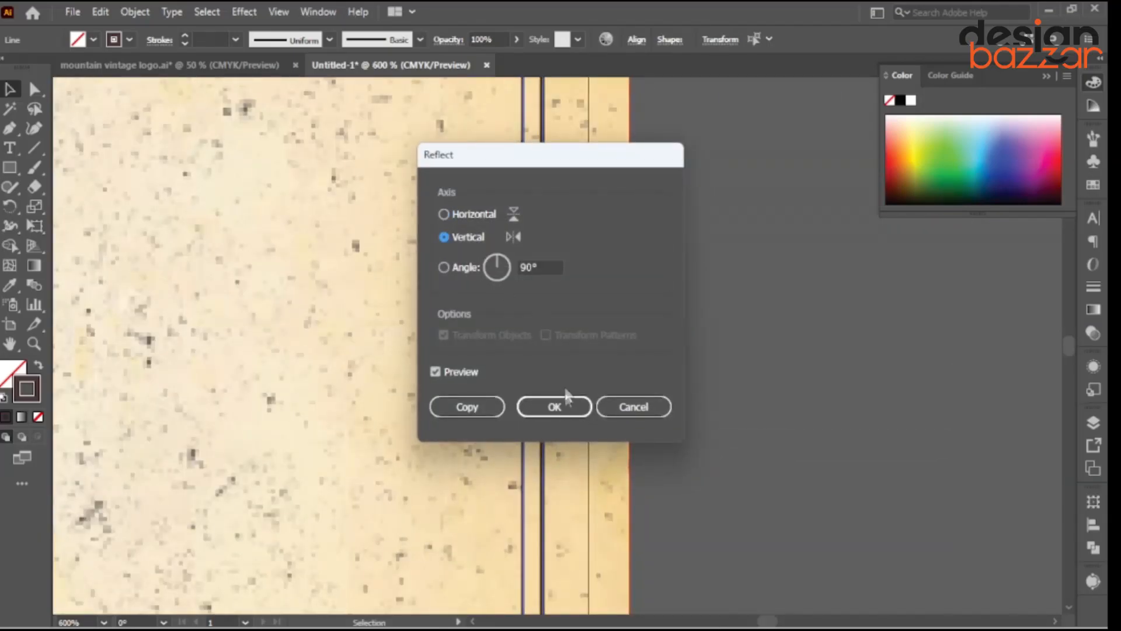
pyautogui.click(560, 409)
pyautogui.scroll(-4, 560, 409)
pyautogui.scroll(5, 562, 477)
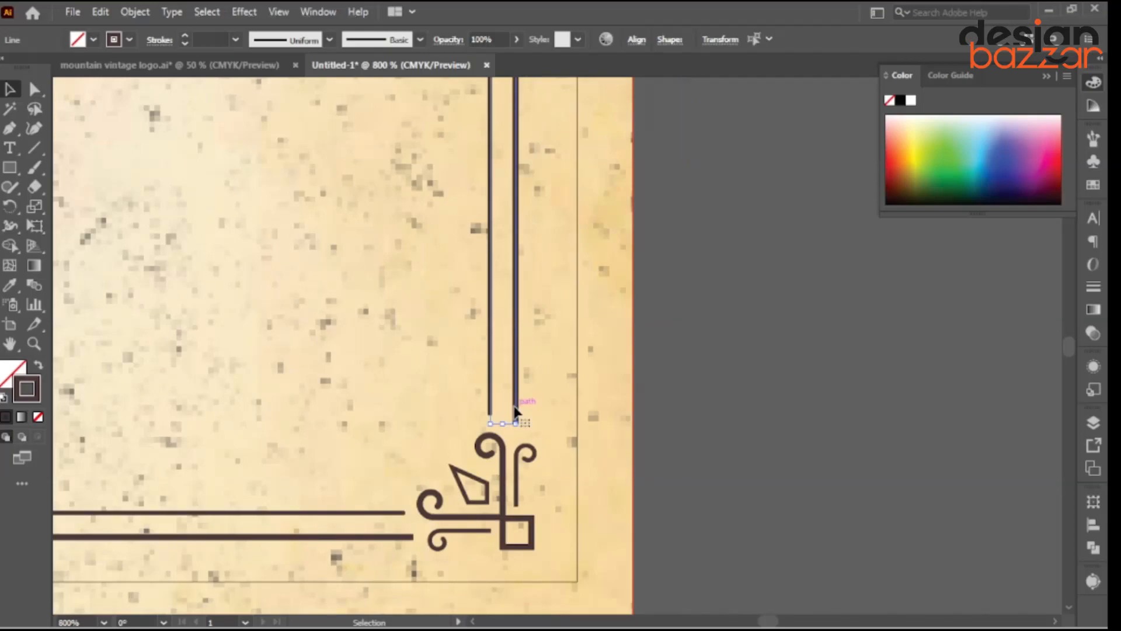
pyautogui.moveTo(515, 407); pyautogui.dragTo(519, 398)
pyautogui.scroll(-4, 518, 397)
# Select the frame lines on both sides of the card, leaving out the background.
pyautogui.click(638, 379)
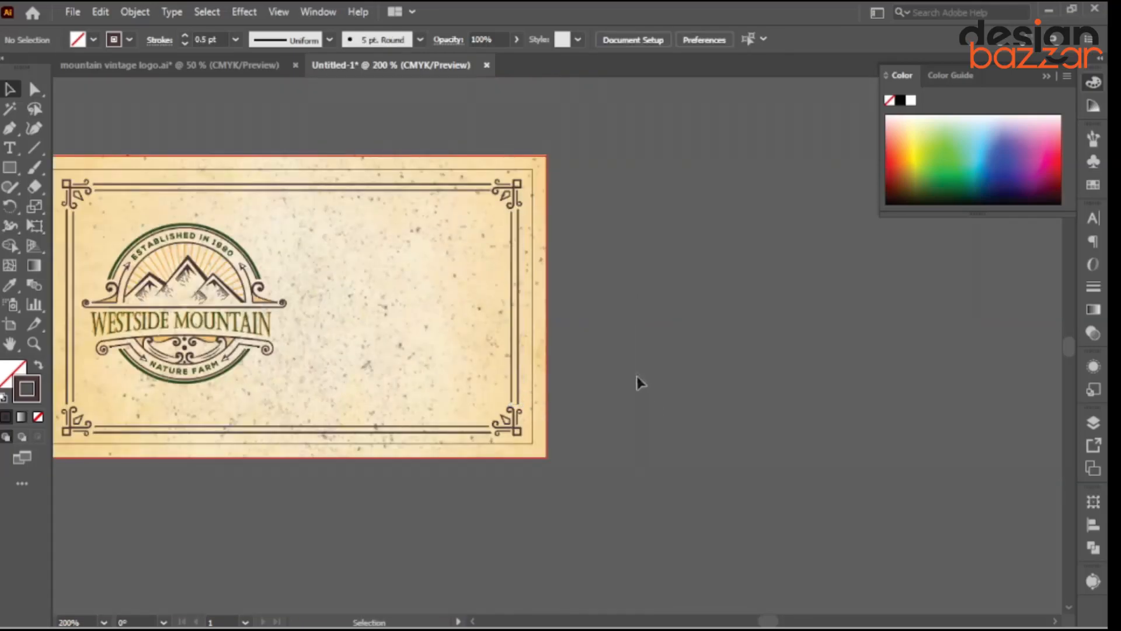
pyautogui.scroll(3, 123, 169)
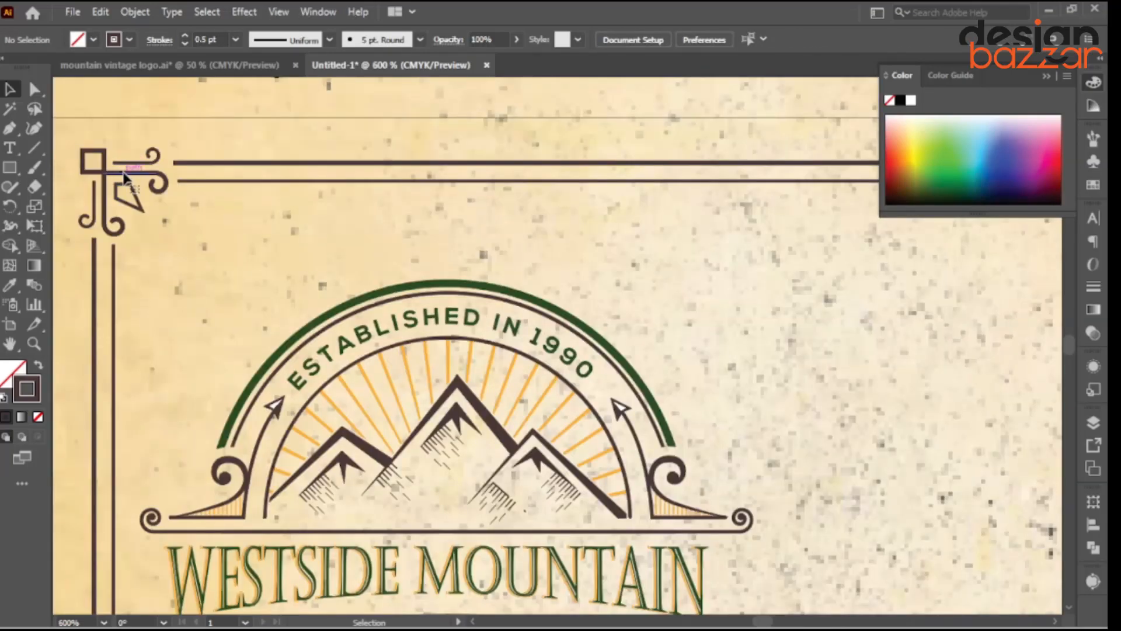
pyautogui.scroll(-3, 124, 175)
pyautogui.click(147, 180)
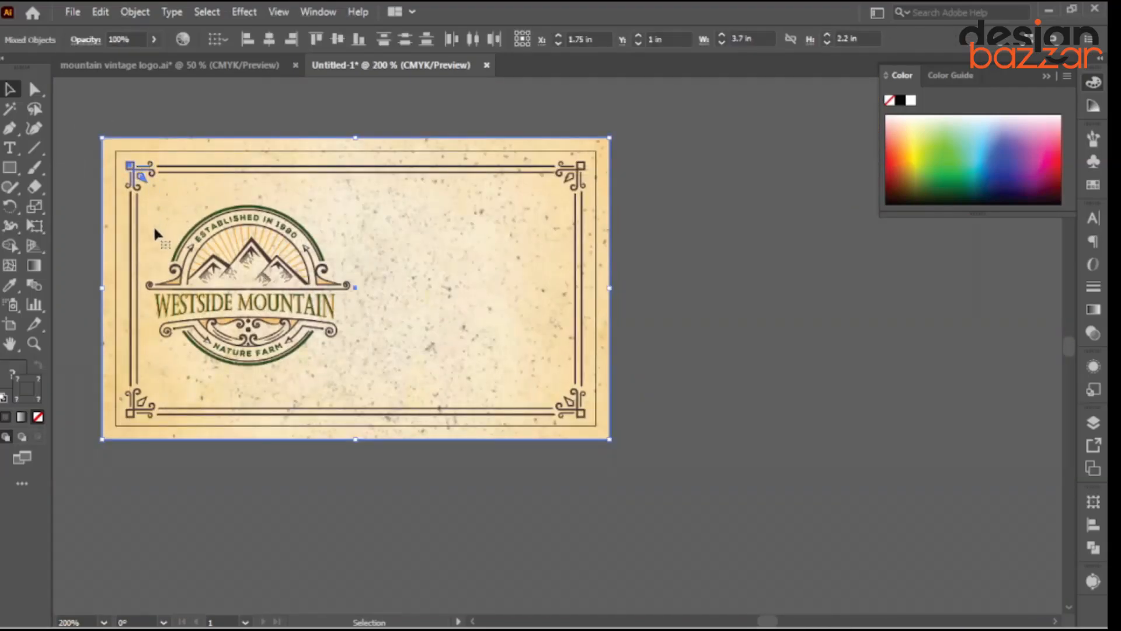
pyautogui.click(72, 213)
pyautogui.hotkey('ctrl', 'a')
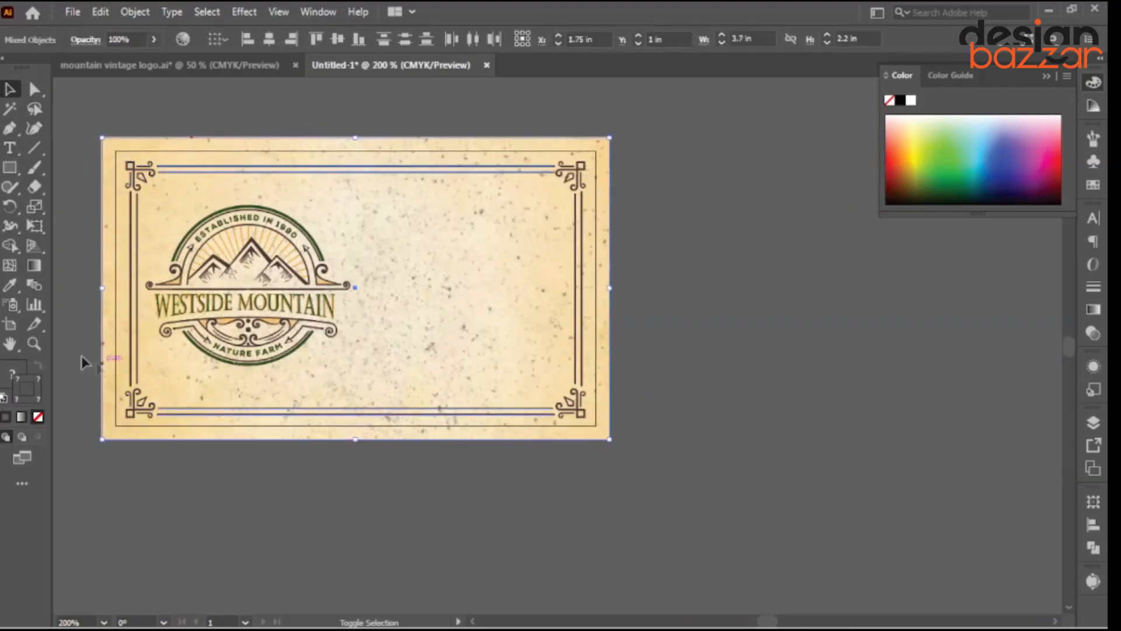
pyautogui.click(138, 349)
pyautogui.moveTo(590, 315); pyautogui.dragTo(571, 319)
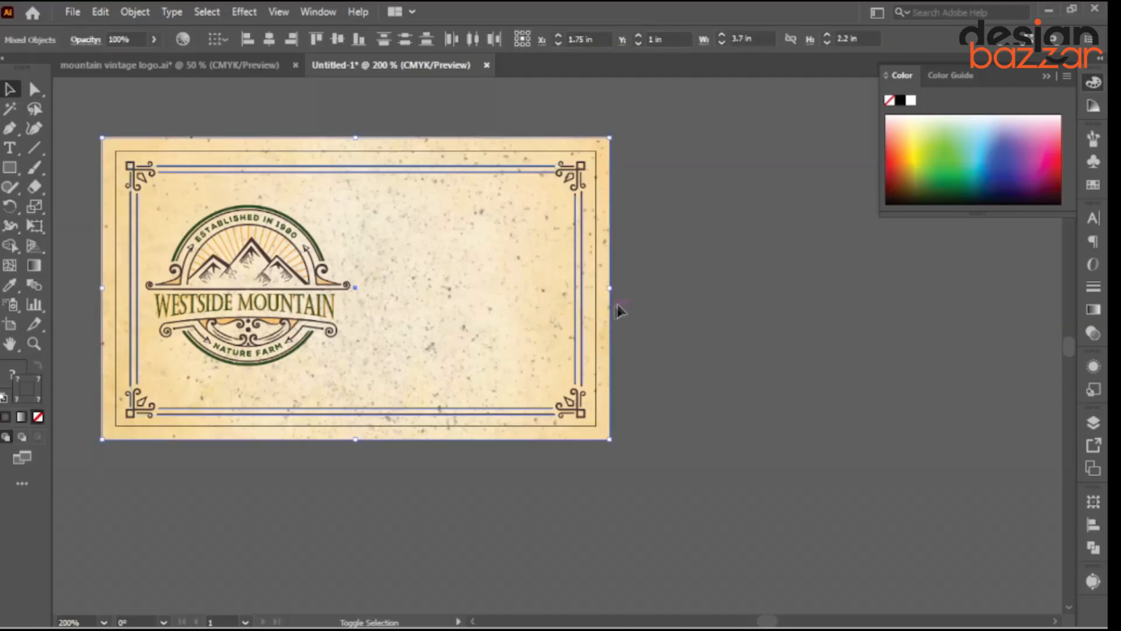
pyautogui.keyDown('shift'); pyautogui.click(602, 320); pyautogui.keyUp('shift')
pyautogui.scroll(3, 225, 321)
pyautogui.scroll(2, 250, 472)
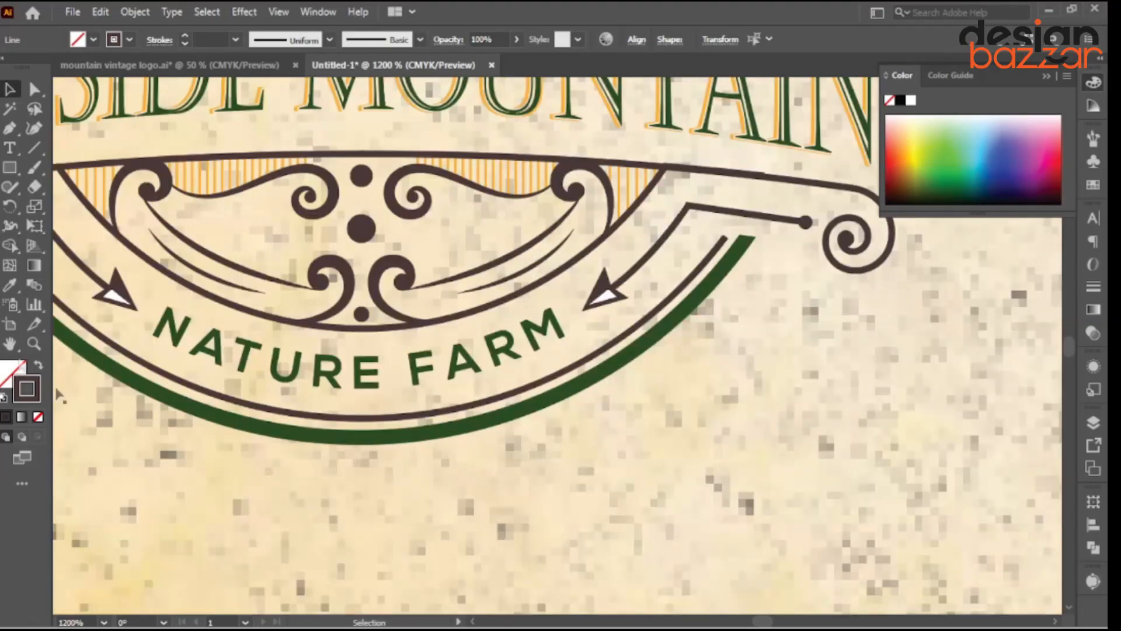
# Colour the inner frame lines orange by sampling the logo's hatching with the Eyedropper.
pyautogui.click(9, 286)
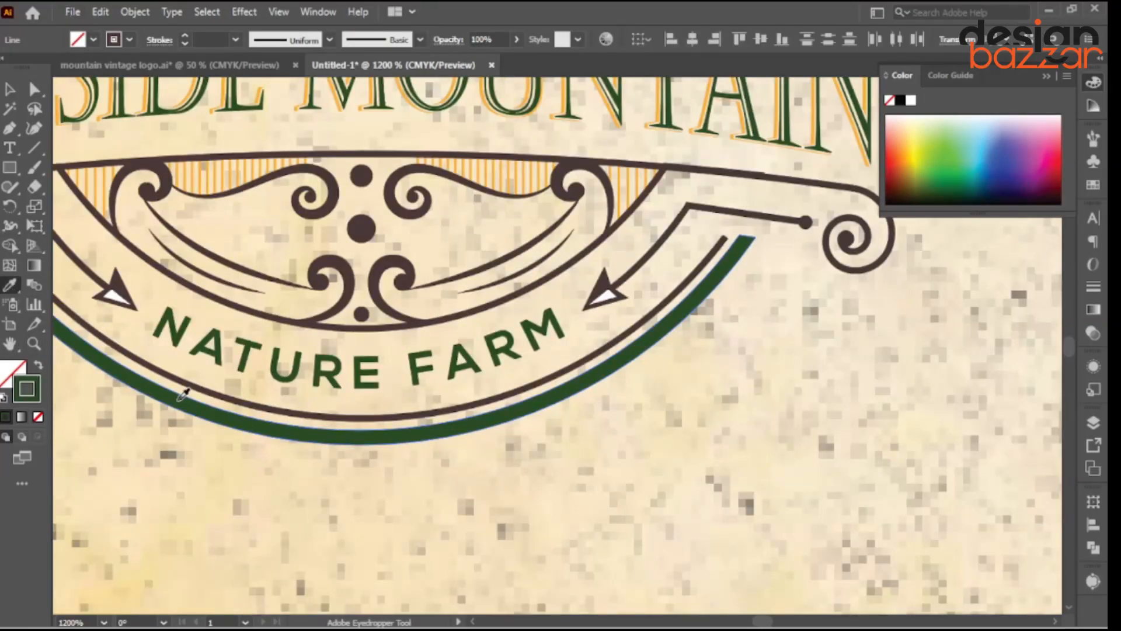
pyautogui.scroll(-4, 294, 335)
pyautogui.hotkey('ctrl', 'shift', 'a')
pyautogui.scroll(-2, 306, 490)
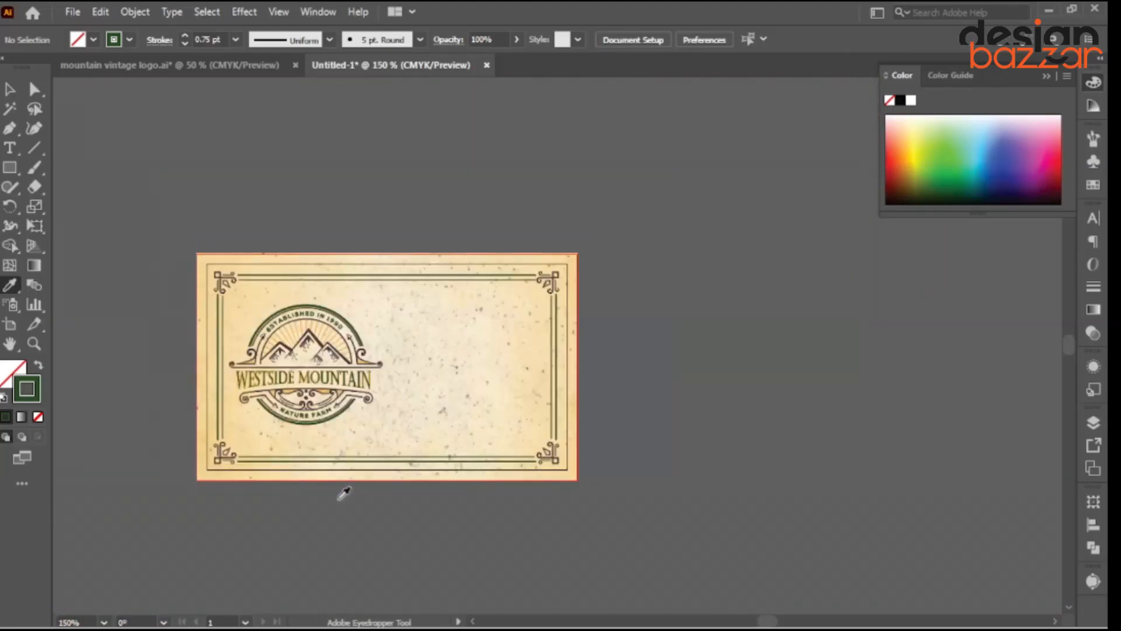
pyautogui.moveTo(433, 516); pyautogui.dragTo(394, 484)
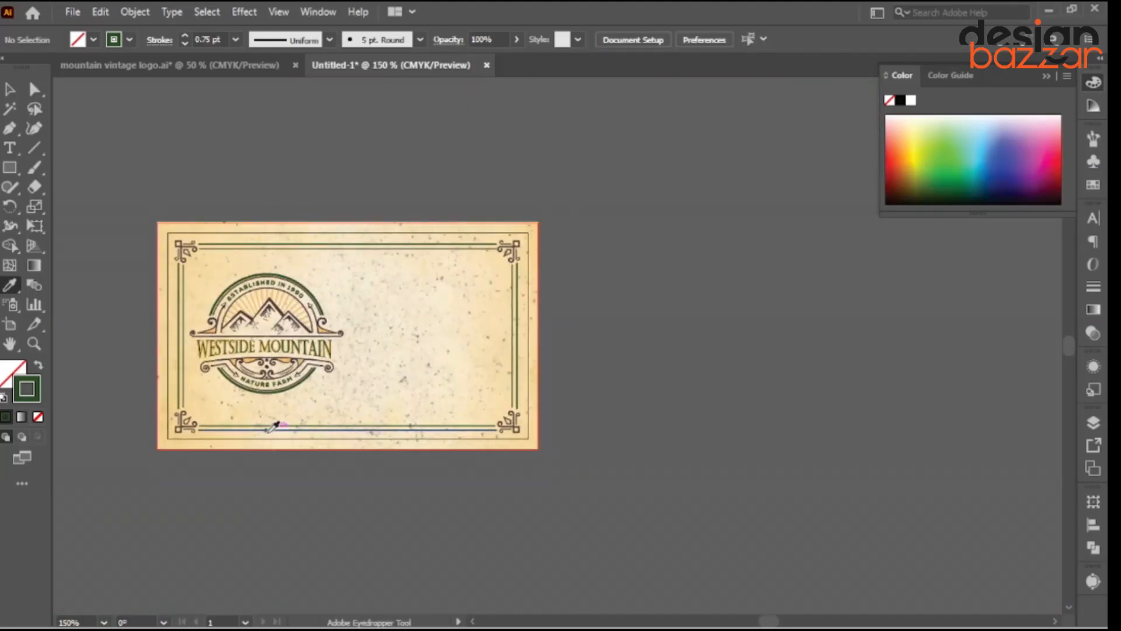
pyautogui.scroll(2, 199, 377)
pyautogui.keyDown('shift'); pyautogui.click(278, 464); pyautogui.keyUp('shift')
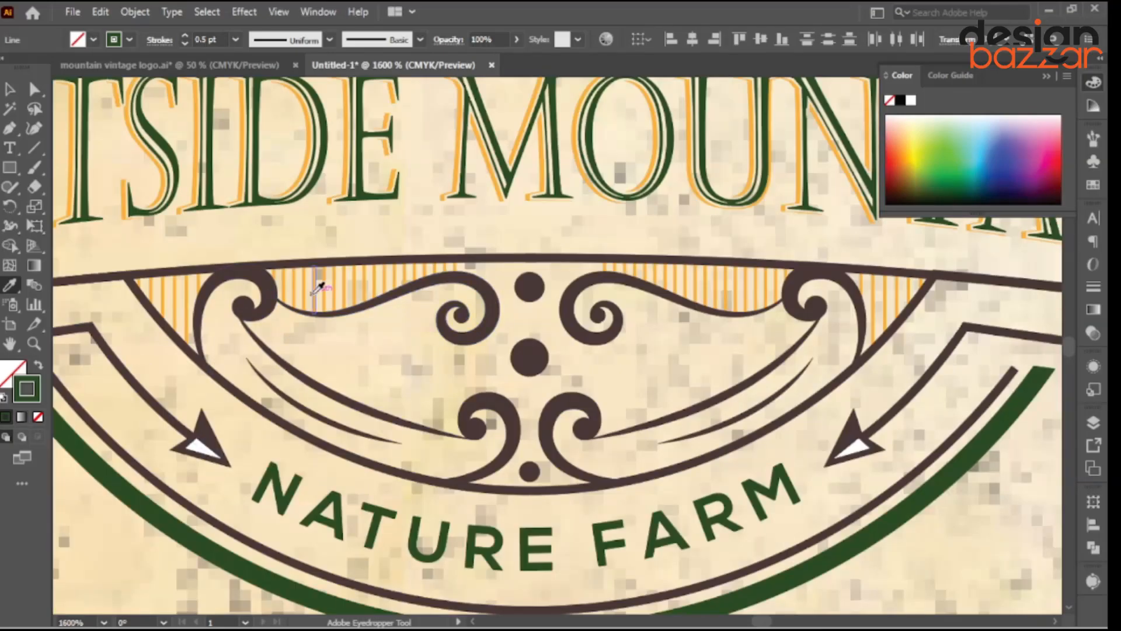
pyautogui.click(312, 294)
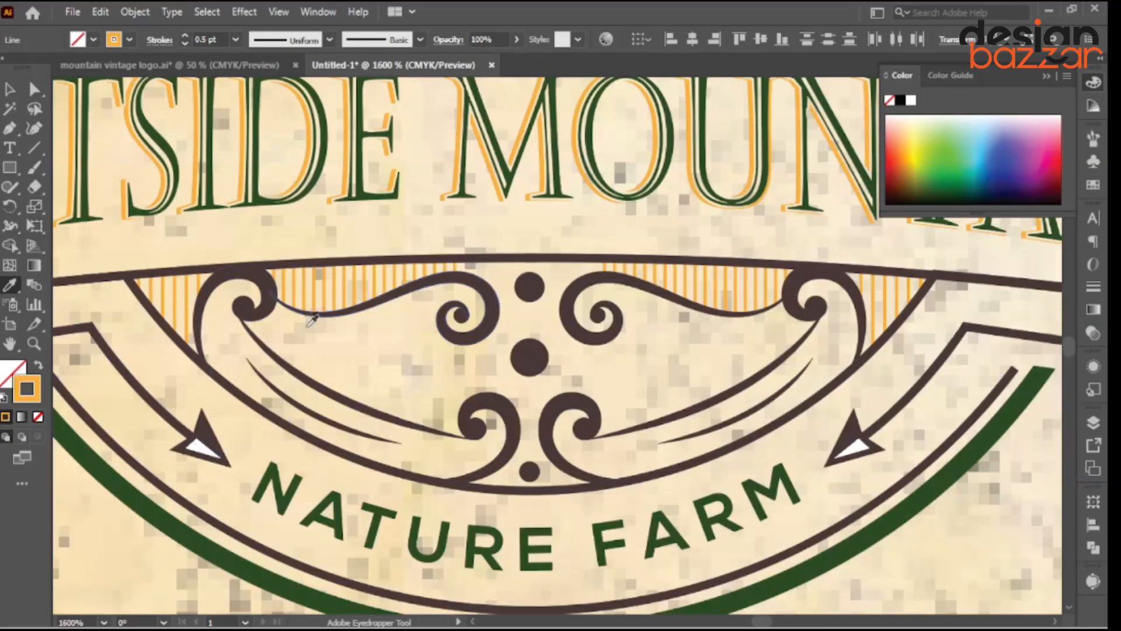
pyautogui.scroll(-5, 303, 327)
pyautogui.keyDown('ctrl'); pyautogui.click(418, 537); pyautogui.keyUp('ctrl')
pyautogui.scroll(-1, 427, 538)
pyautogui.moveTo(572, 548); pyautogui.dragTo(459, 549)
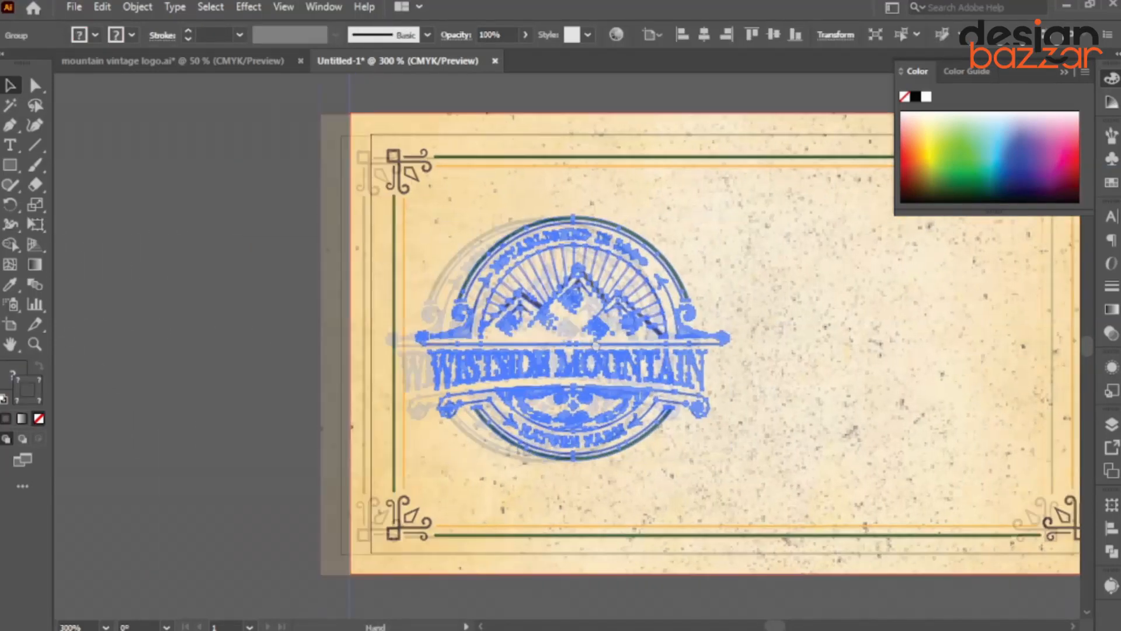
# Draw a vertical divider line just right of the Westside Mountain logo with the Line Segment tool.
pyautogui.click(524, 344)
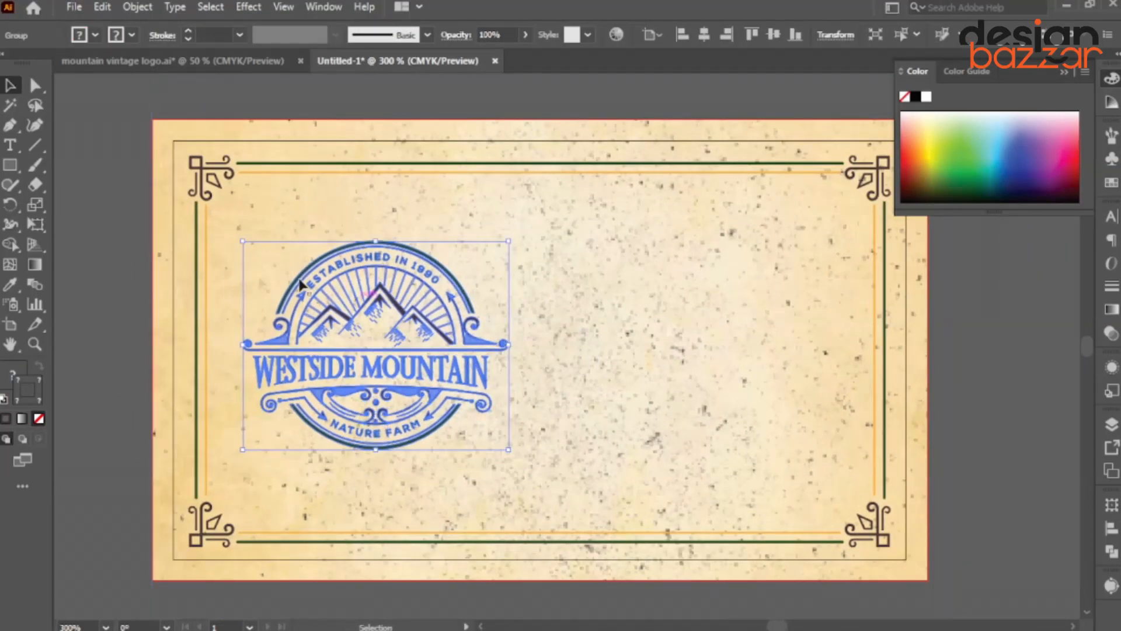
pyautogui.click(117, 310)
pyautogui.click(34, 144)
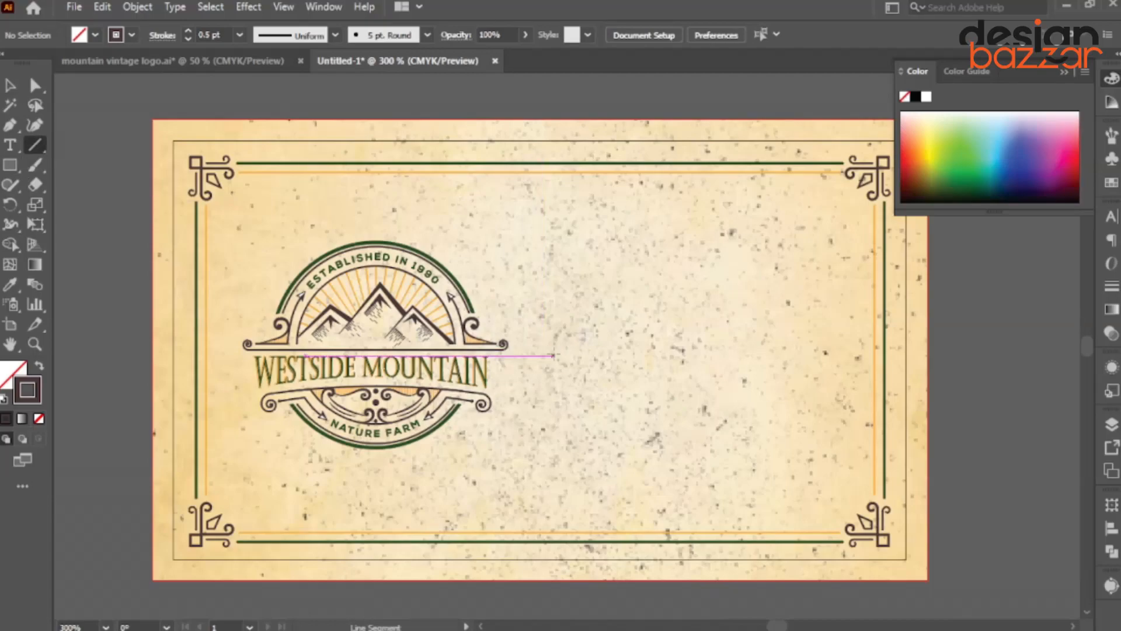
pyautogui.moveTo(554, 423); pyautogui.dragTo(553, 241)
pyautogui.click(10, 86)
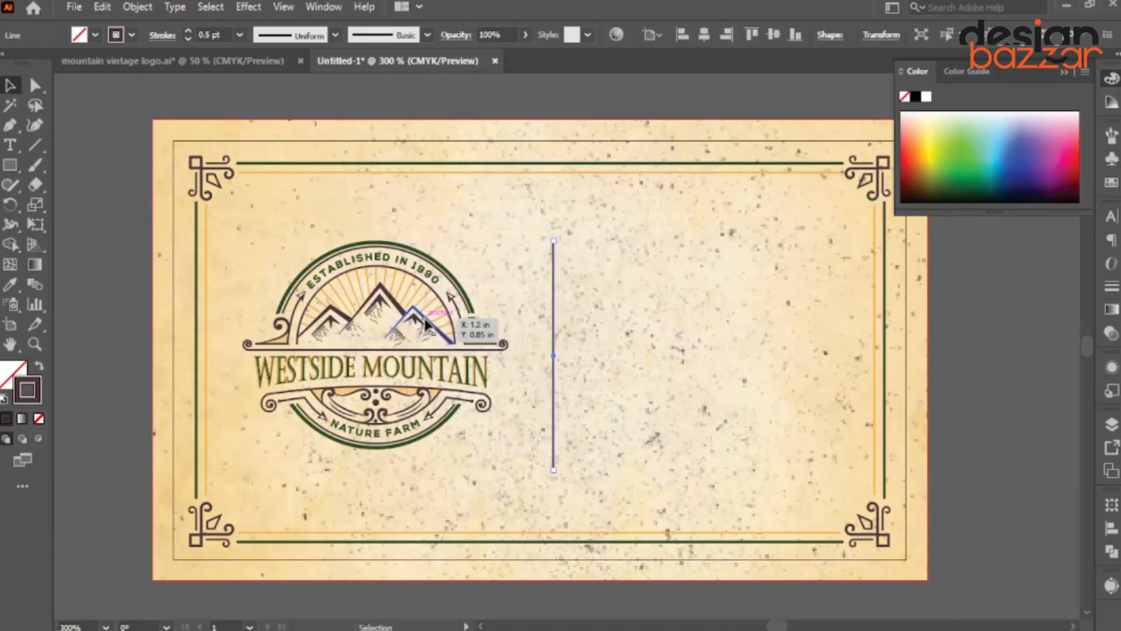
pyautogui.scroll(-1, 424, 319)
pyautogui.click(840, 352)
pyautogui.hscroll(3, 840, 352)
pyautogui.scroll(1, 413, 300)
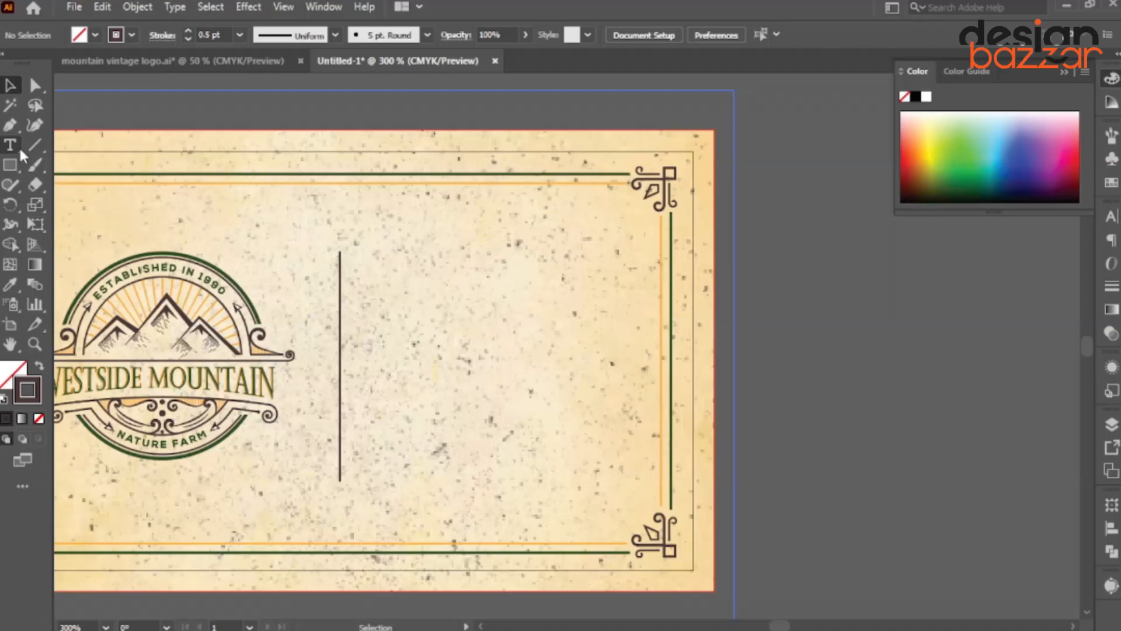
# Type the cardholder's name as a new text line right of the divider.
pyautogui.click(395, 279)
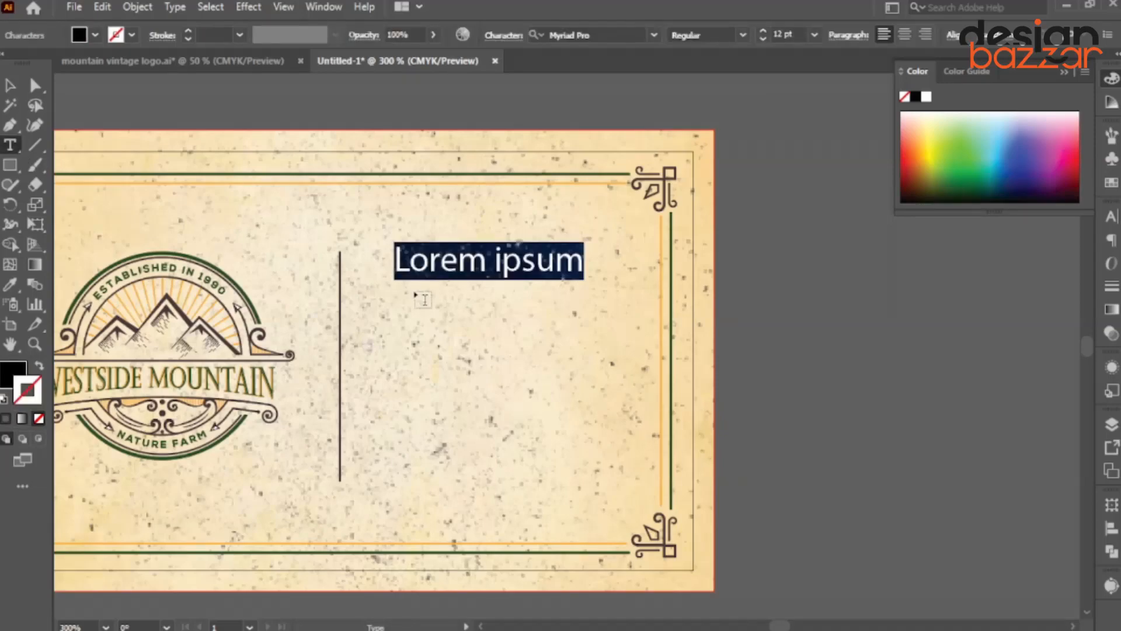
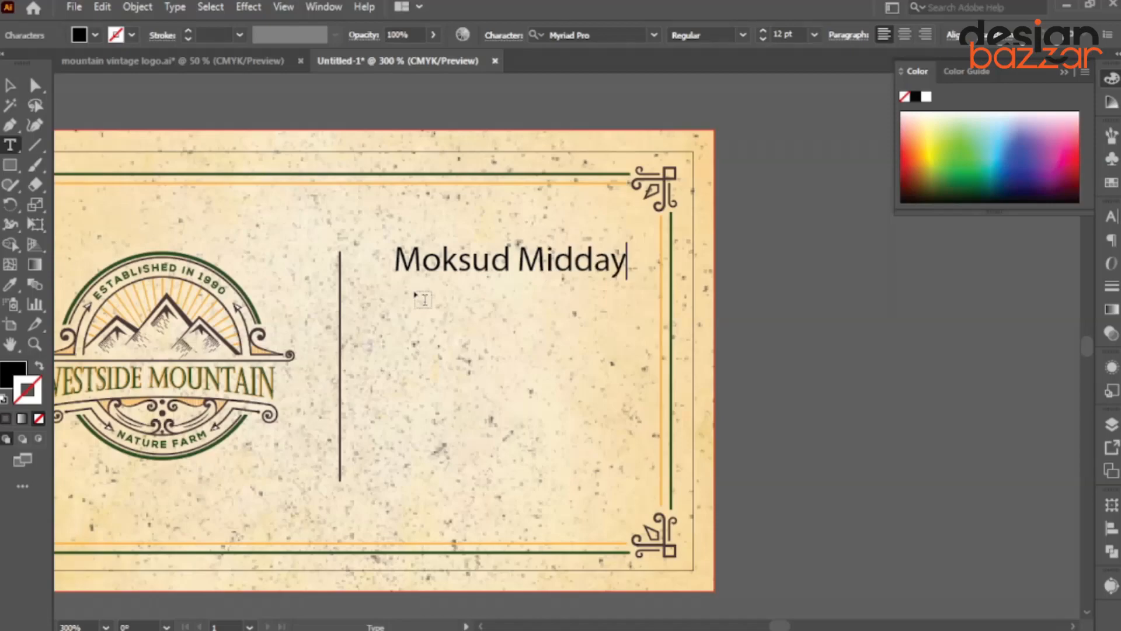
pyautogui.press('Escape')
pyautogui.moveTo(557, 270); pyautogui.dragTo(536, 277)
# Set the name in Muli Regular and turn on All Caps in the Character panel.
pyautogui.click(610, 33)
pyautogui.write('traj')
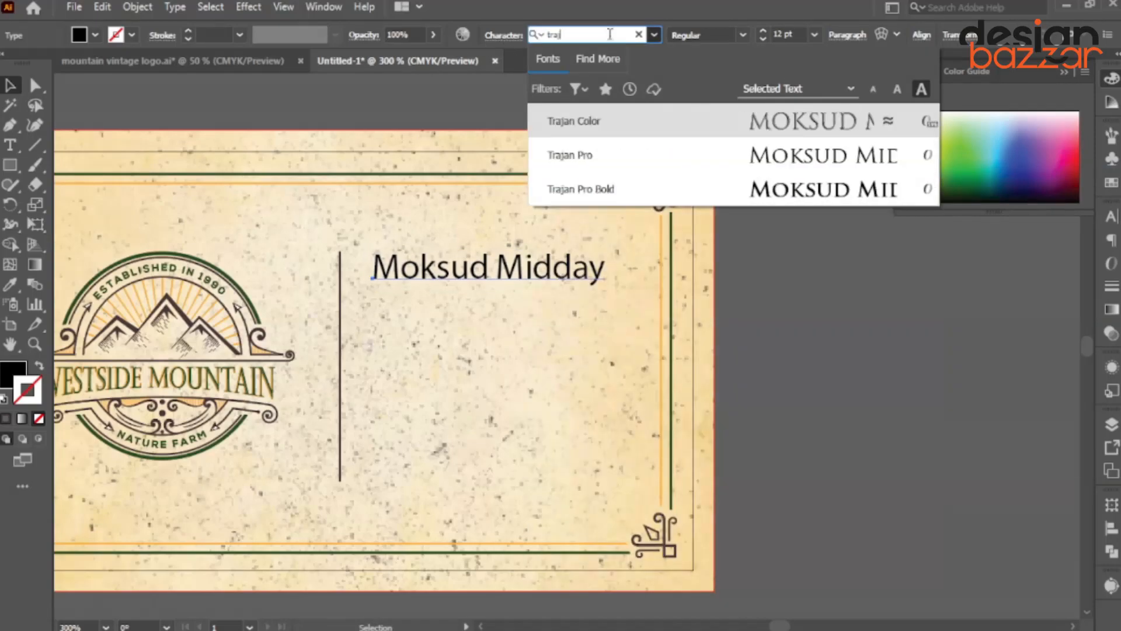
pyautogui.press('BackSpace')
pyautogui.press('BackSpace')
pyautogui.press('BackSpace')
pyautogui.press('BackSpace')
pyautogui.press('BackSpace')
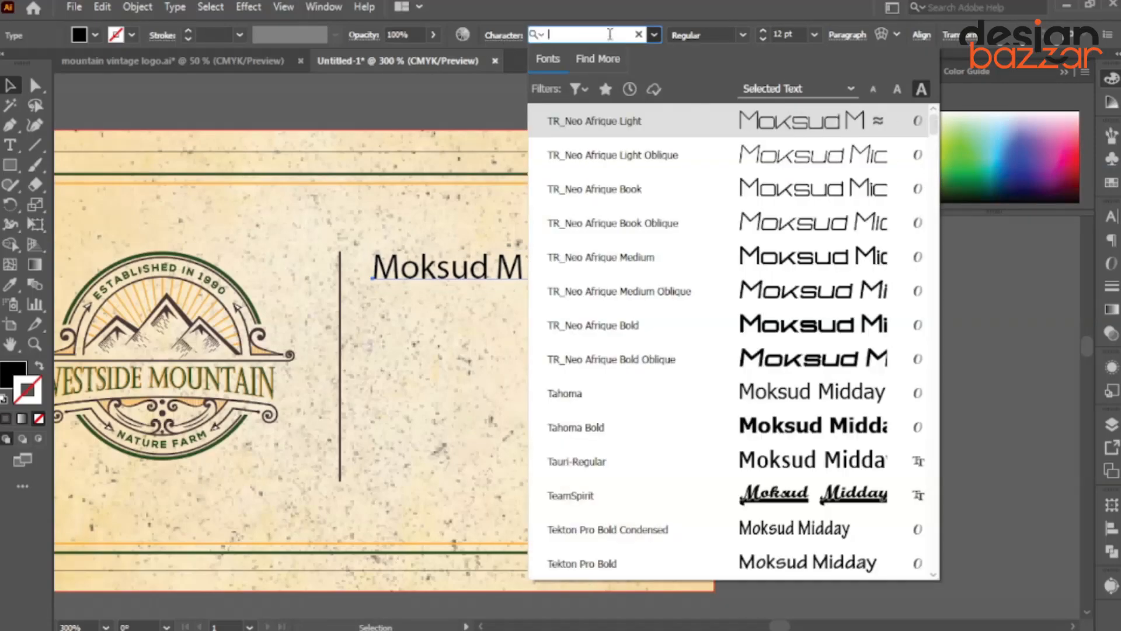
pyautogui.write('muli')
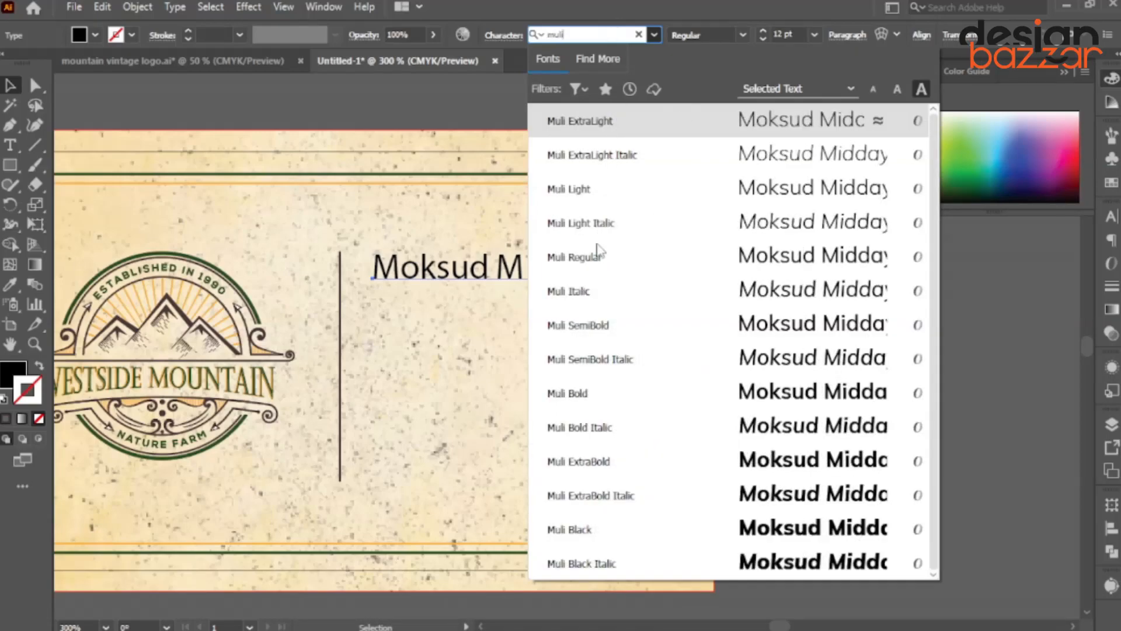
pyautogui.click(599, 248)
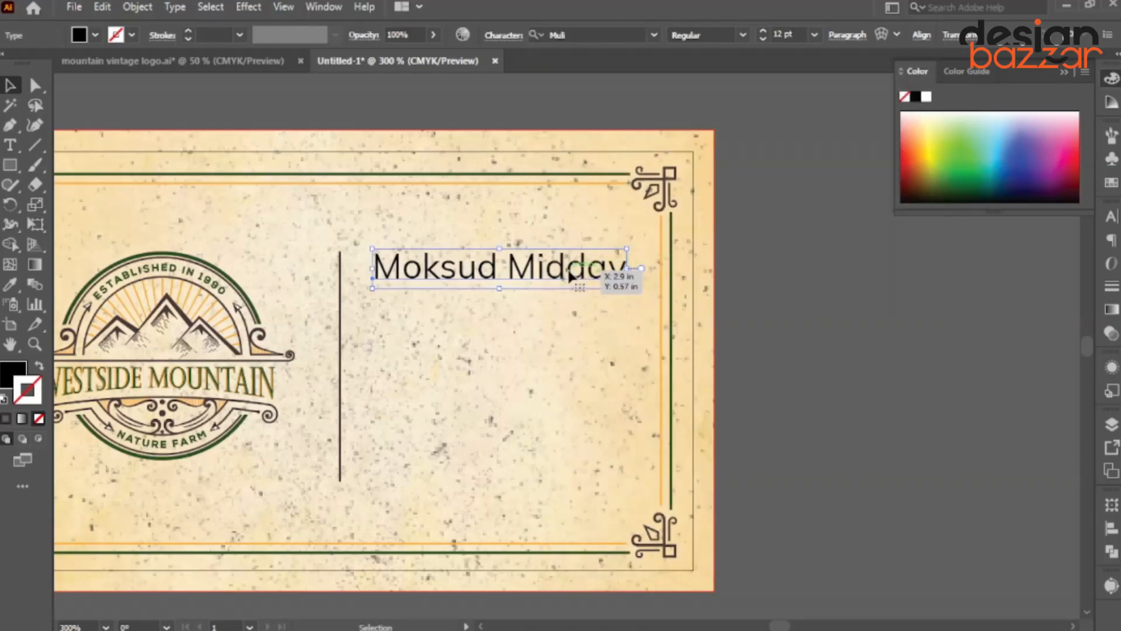
pyautogui.moveTo(570, 274)
pyautogui.mouseDown()
pyautogui.moveTo(607, 283)
pyautogui.moveTo(574, 286)
pyautogui.mouseUp()
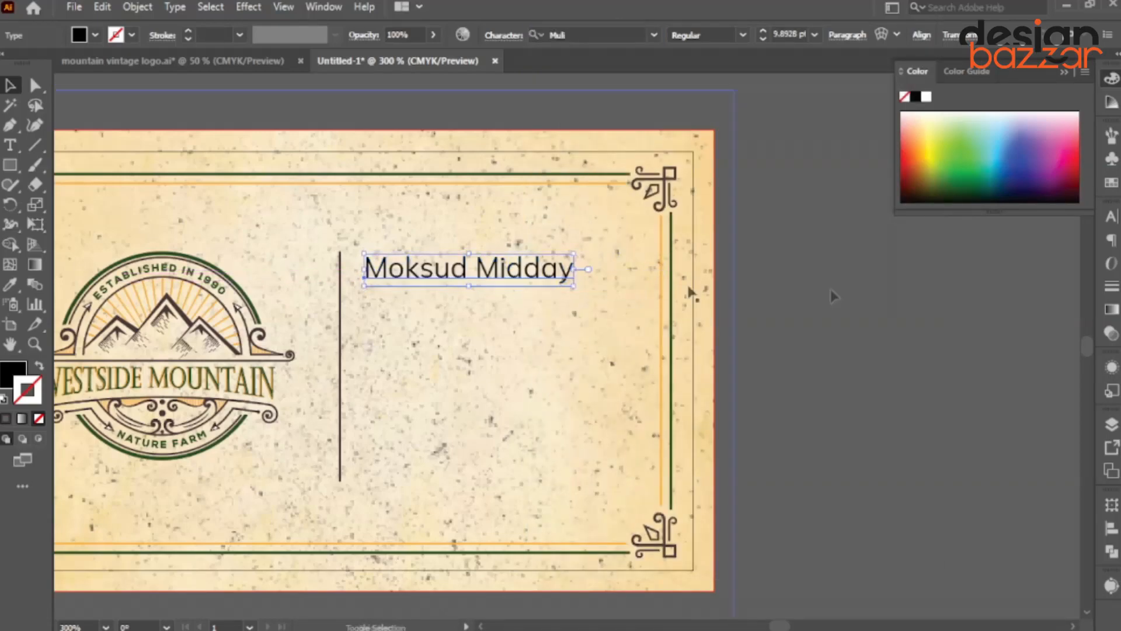
pyautogui.click(1112, 217)
pyautogui.click(918, 379)
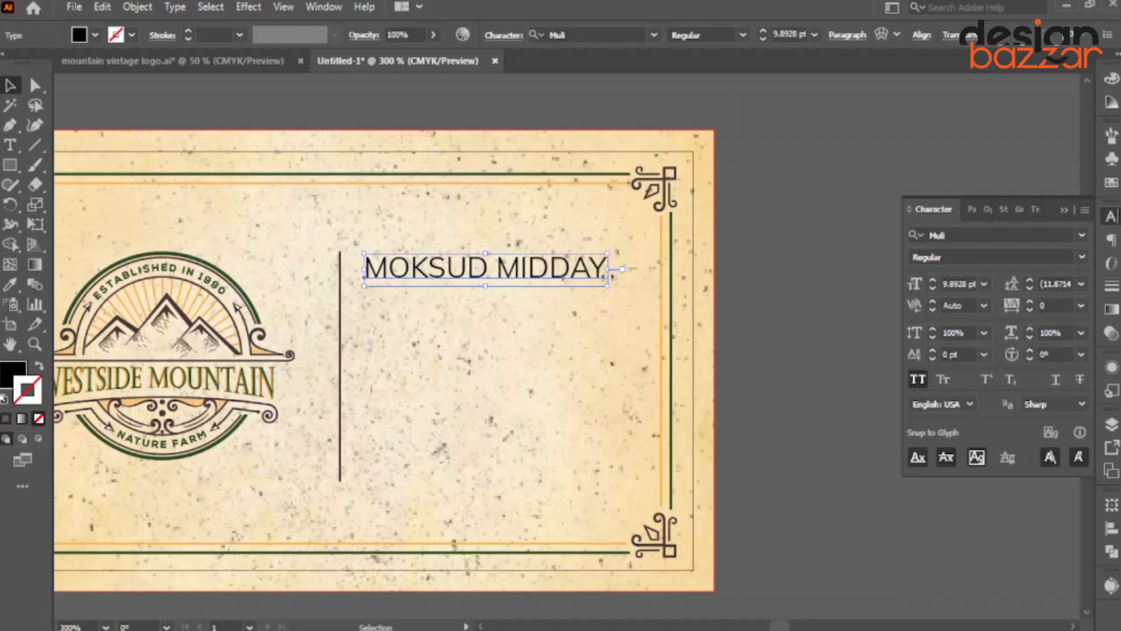
pyautogui.click(447, 298)
# Duplicate the name below itself and retype the copy as CO FOUNDER.
pyautogui.scroll(1, 447, 297)
pyautogui.click(408, 262)
pyautogui.moveTo(408, 263); pyautogui.dragTo(417, 300)
pyautogui.doubleClick(357, 309)
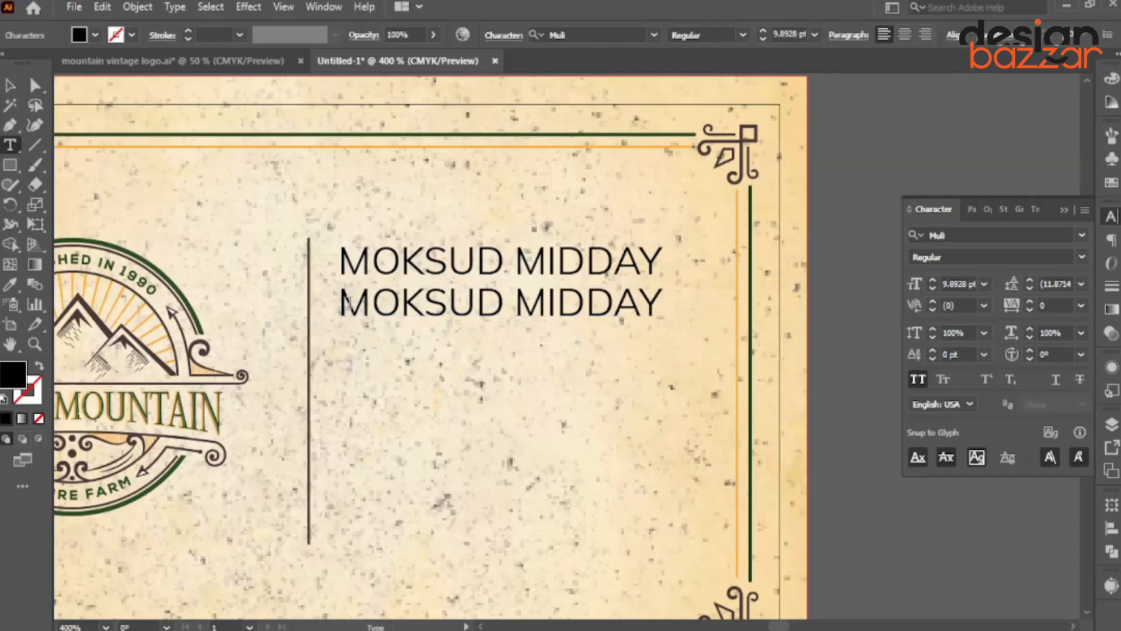
pyautogui.moveTo(340, 303); pyautogui.dragTo(713, 298)
pyautogui.write('CO FOUNDER')
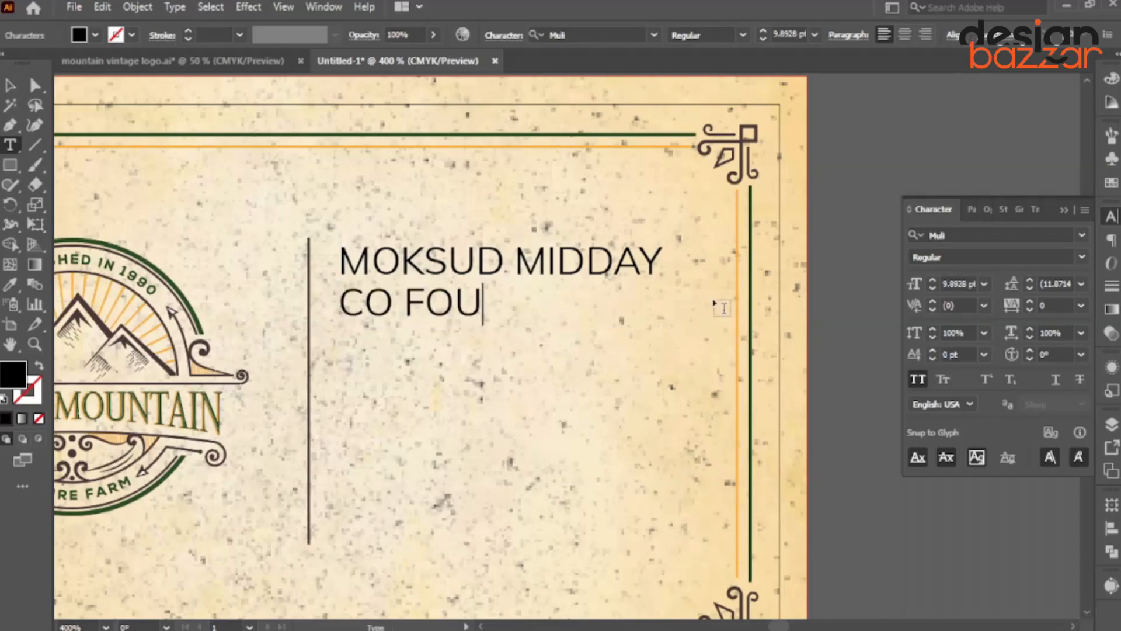
pyautogui.click(10, 91)
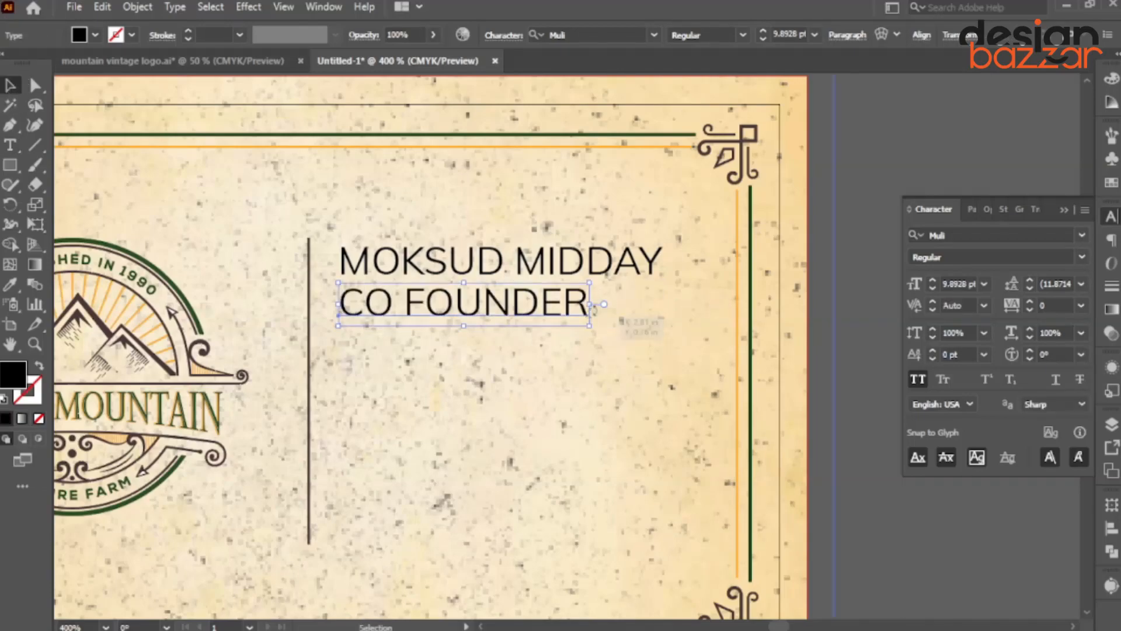
# Scale CO FOUNDER to about half size, set tracking 200, and tuck it under the name.
pyautogui.moveTo(590, 306); pyautogui.dragTo(460, 317)
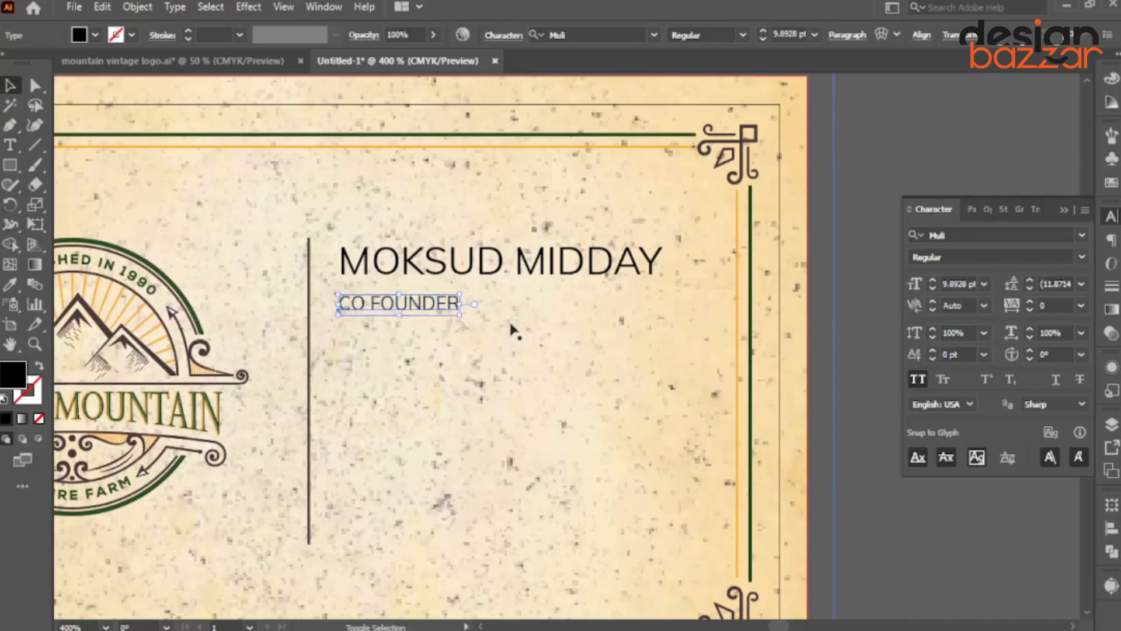
pyautogui.click(1081, 306)
pyautogui.click(1062, 569)
pyautogui.scroll(1, 395, 314)
pyautogui.moveTo(392, 300); pyautogui.dragTo(395, 291)
pyautogui.moveTo(552, 290); pyautogui.dragTo(576, 291)
pyautogui.scroll(-4, 482, 292)
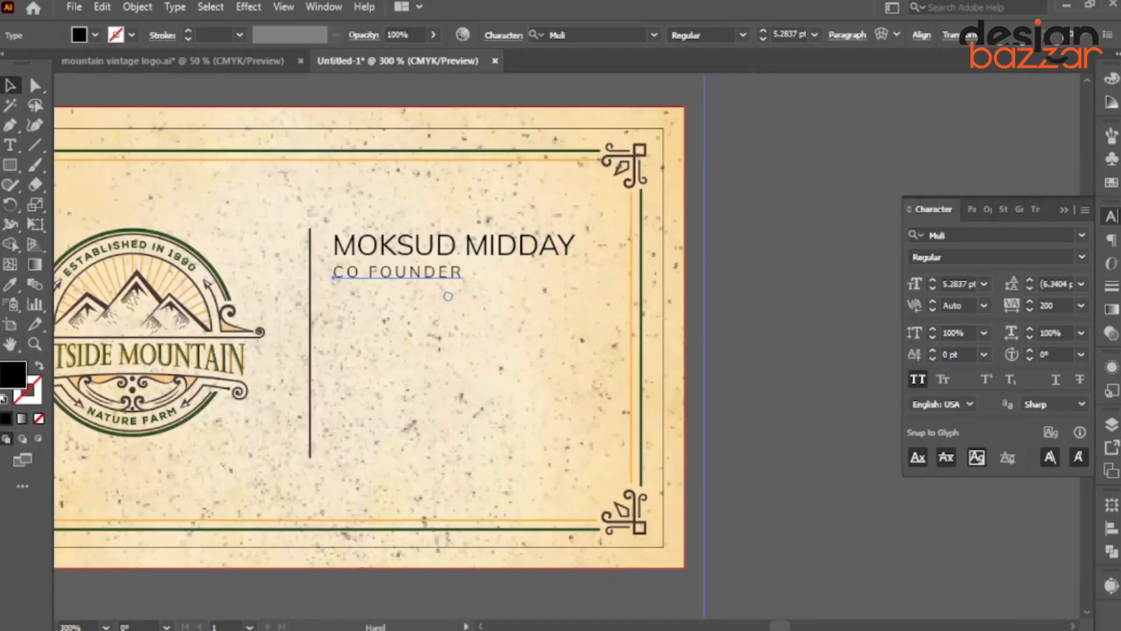
pyautogui.scroll(3, 489, 363)
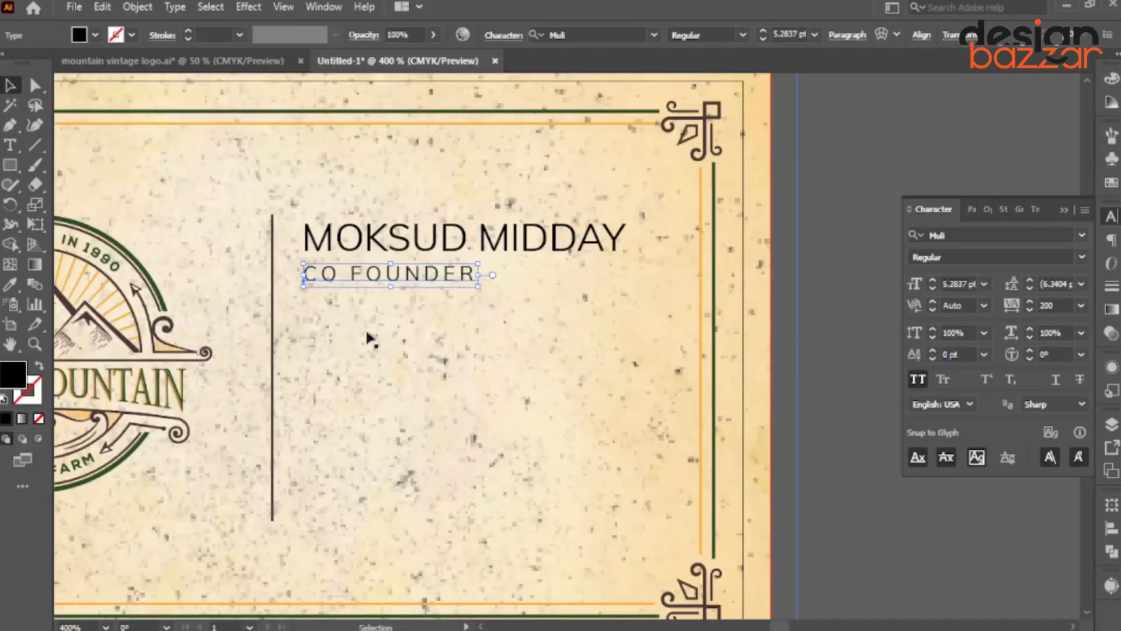
pyautogui.scroll(-2, 380, 315)
pyautogui.scroll(2, 388, 310)
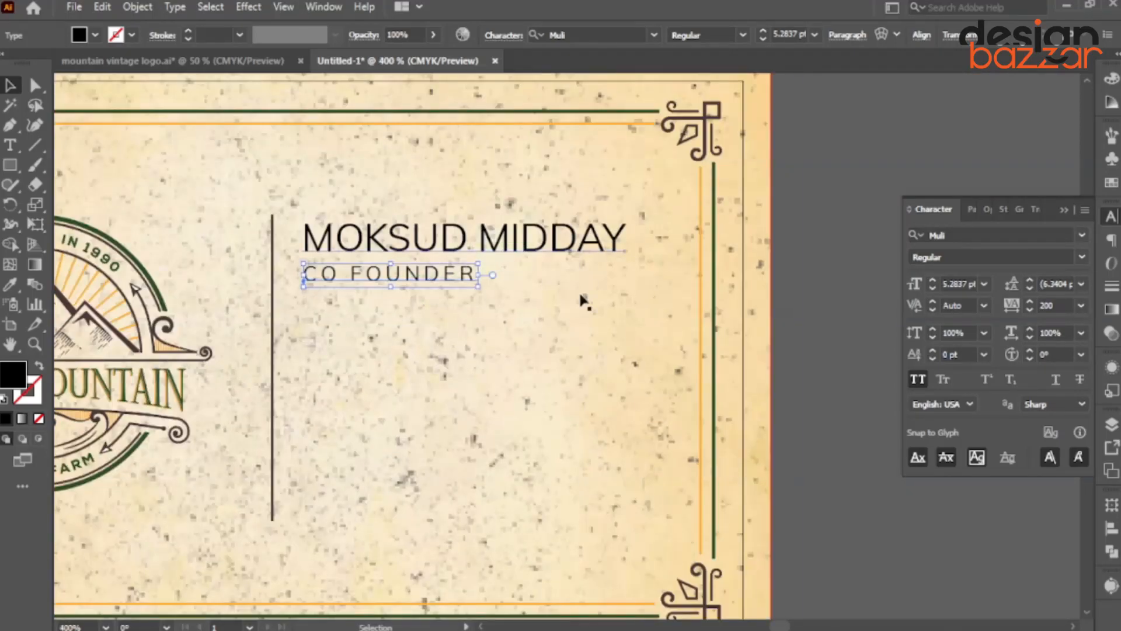
pyautogui.click(671, 365)
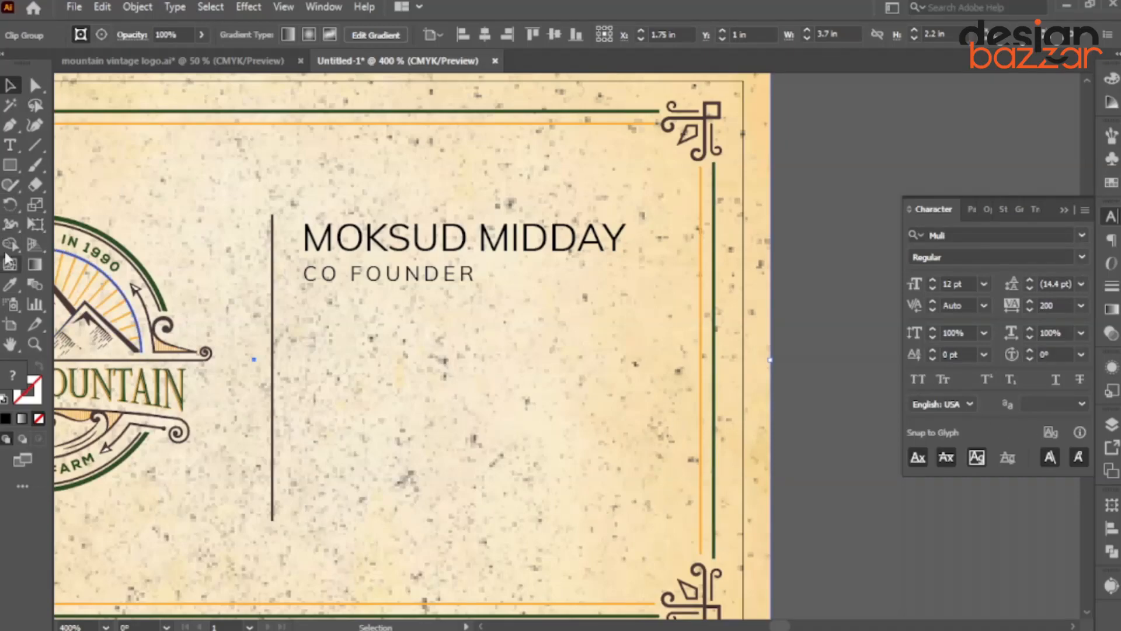
pyautogui.click(14, 147)
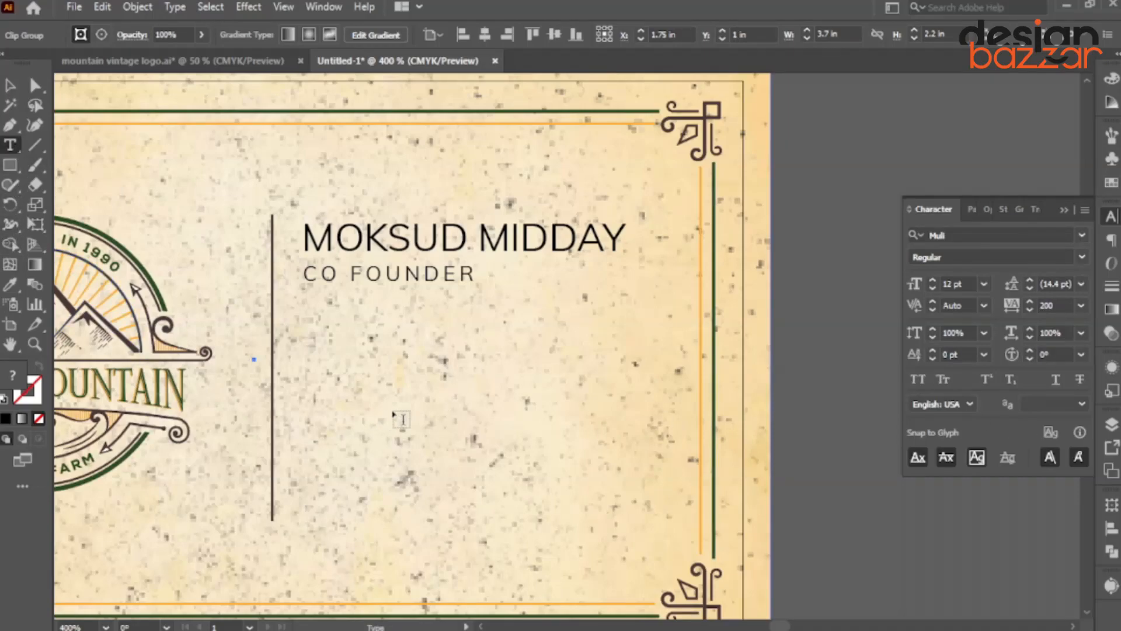
# Type the street address as a new text line below CO FOUNDER and shrink it to fit.
pyautogui.click(337, 354)
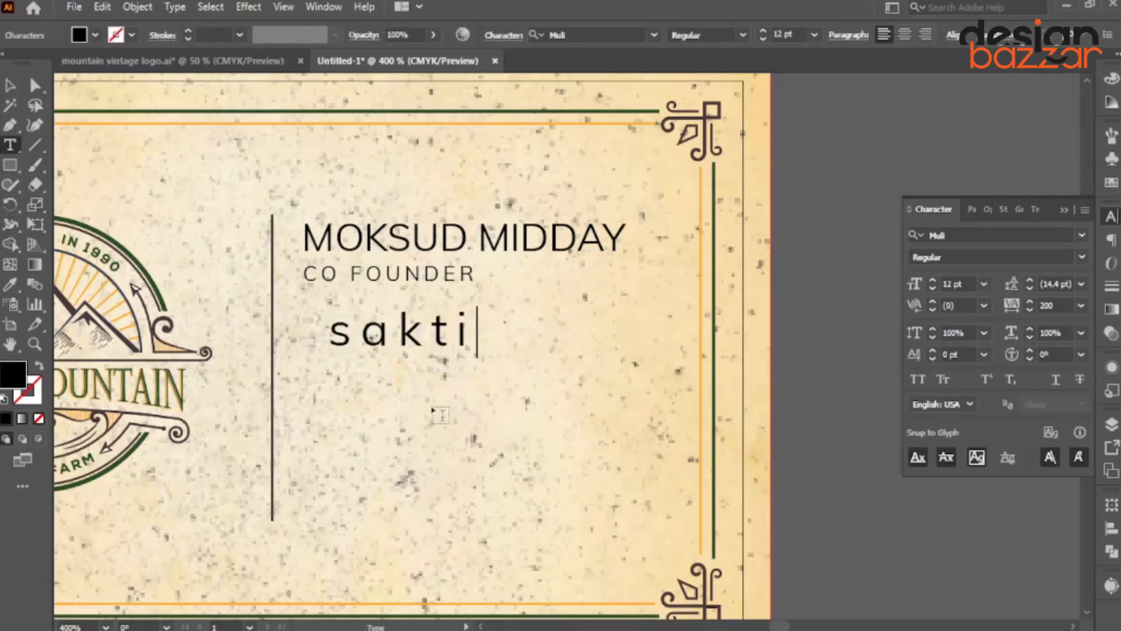
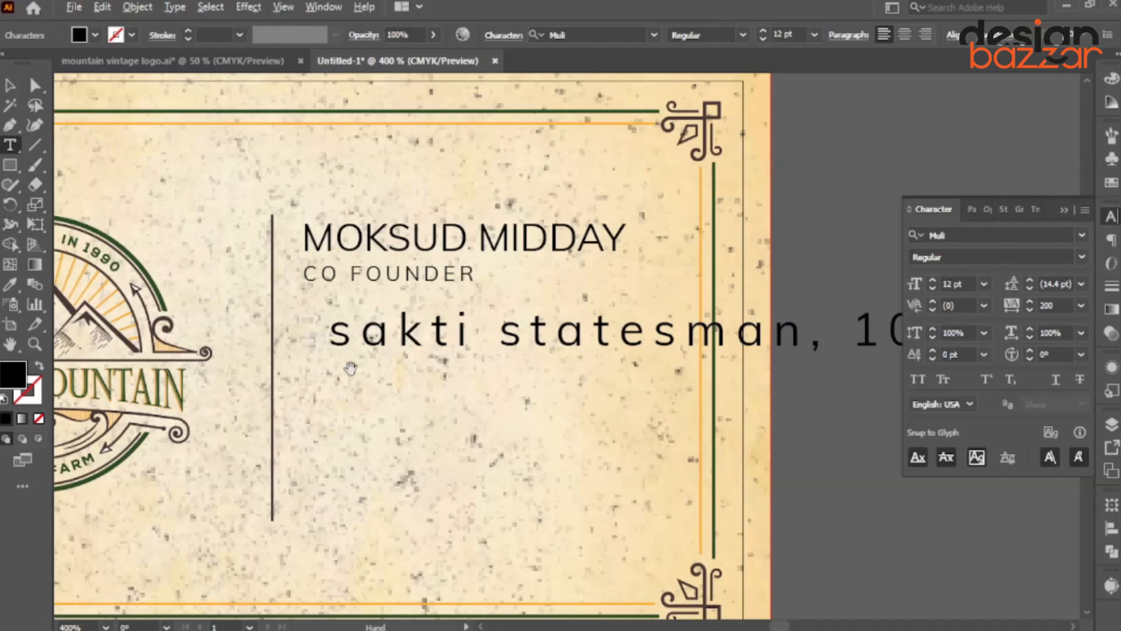
pyautogui.scroll(-2, 350, 368)
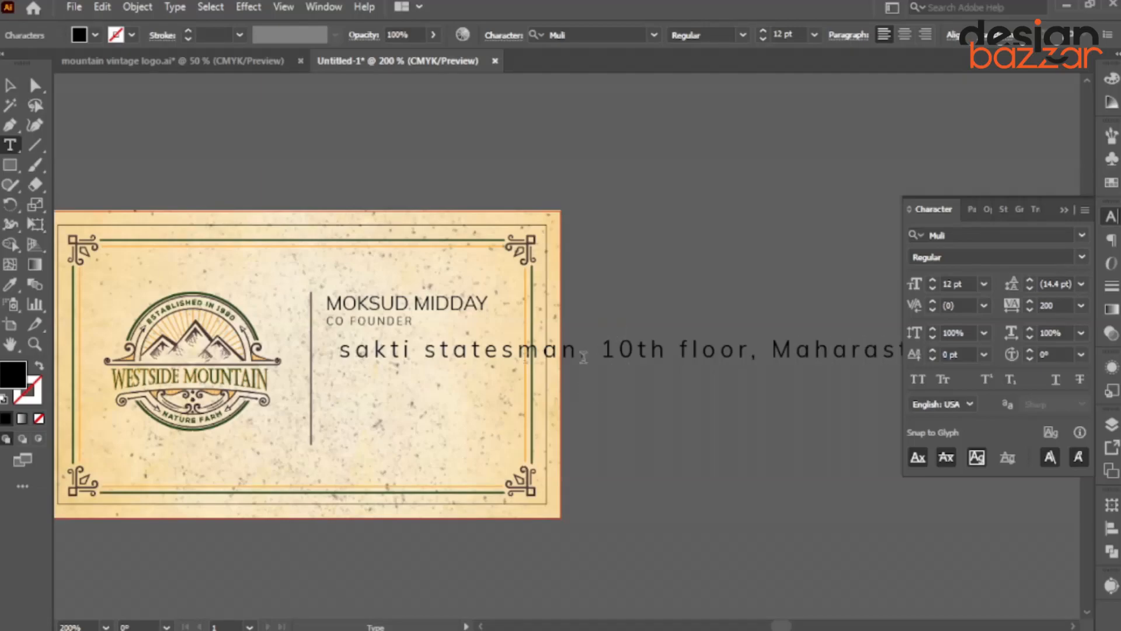
pyautogui.click(10, 86)
pyautogui.scroll(-1, 388, 288)
pyautogui.moveTo(813, 343); pyautogui.dragTo(493, 361)
# Reset the address tracking to 0 and place it under CO FOUNDER, slightly enlarged.
pyautogui.click(1081, 305)
pyautogui.click(1060, 434)
pyautogui.scroll(4, 382, 327)
pyautogui.moveTo(389, 361); pyautogui.dragTo(348, 337)
pyautogui.moveTo(611, 336); pyautogui.dragTo(767, 336)
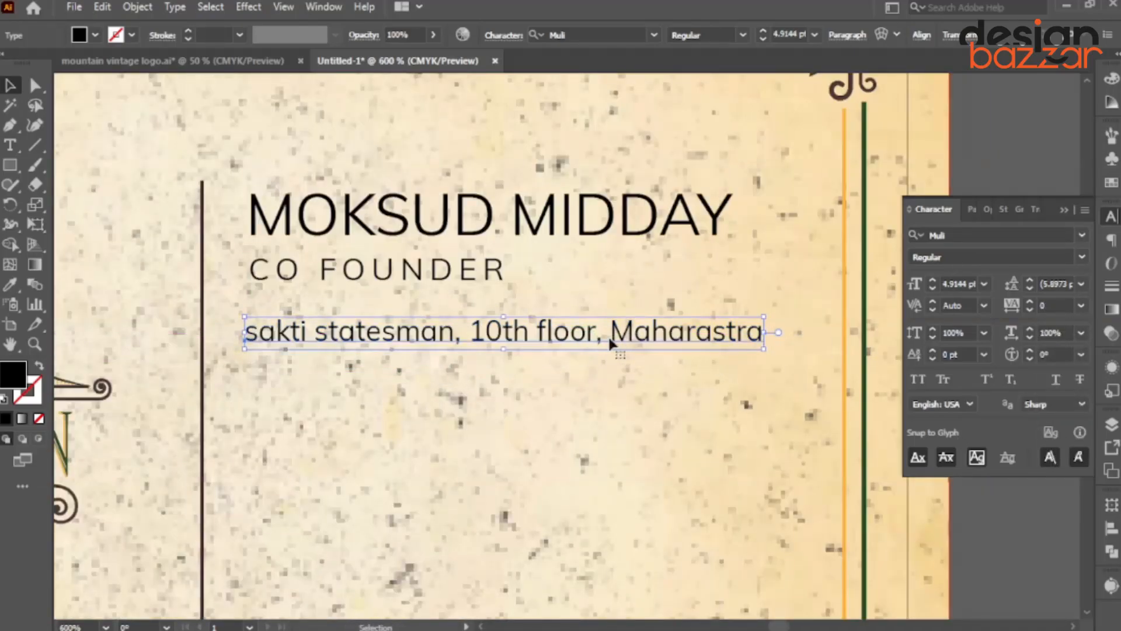
# Break the address onto two lines with a comma, enlarge to about 6.3 pt, and duplicate it below.
pyautogui.doubleClick(609, 342)
pyautogui.press('Return')
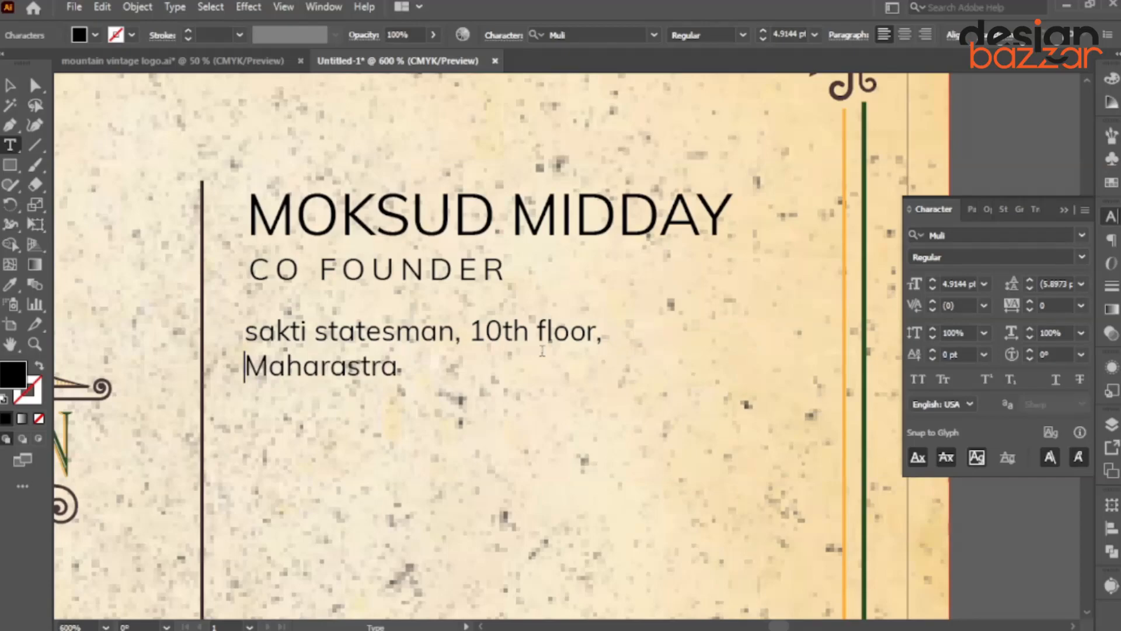
pyautogui.write(', 560103')
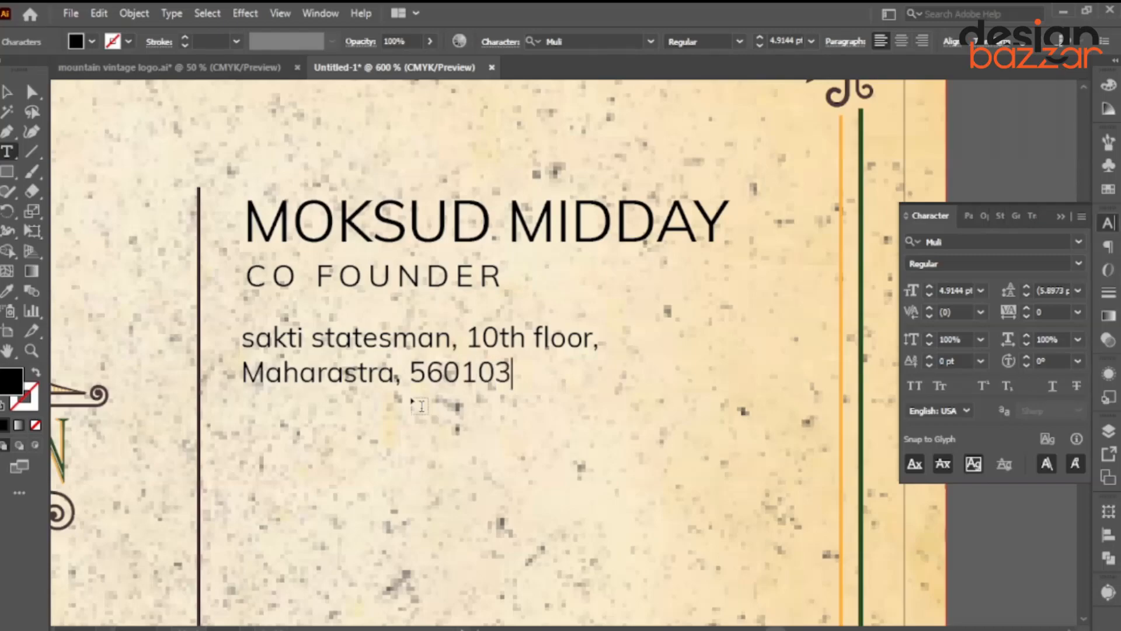
pyautogui.press('Escape')
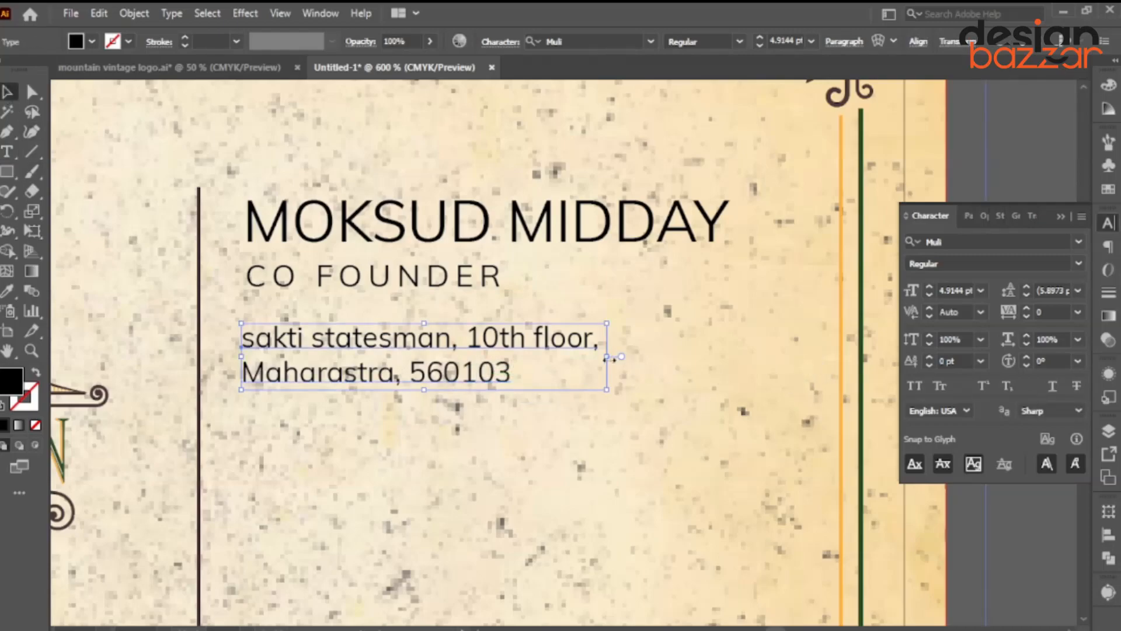
pyautogui.moveTo(608, 357); pyautogui.dragTo(713, 356)
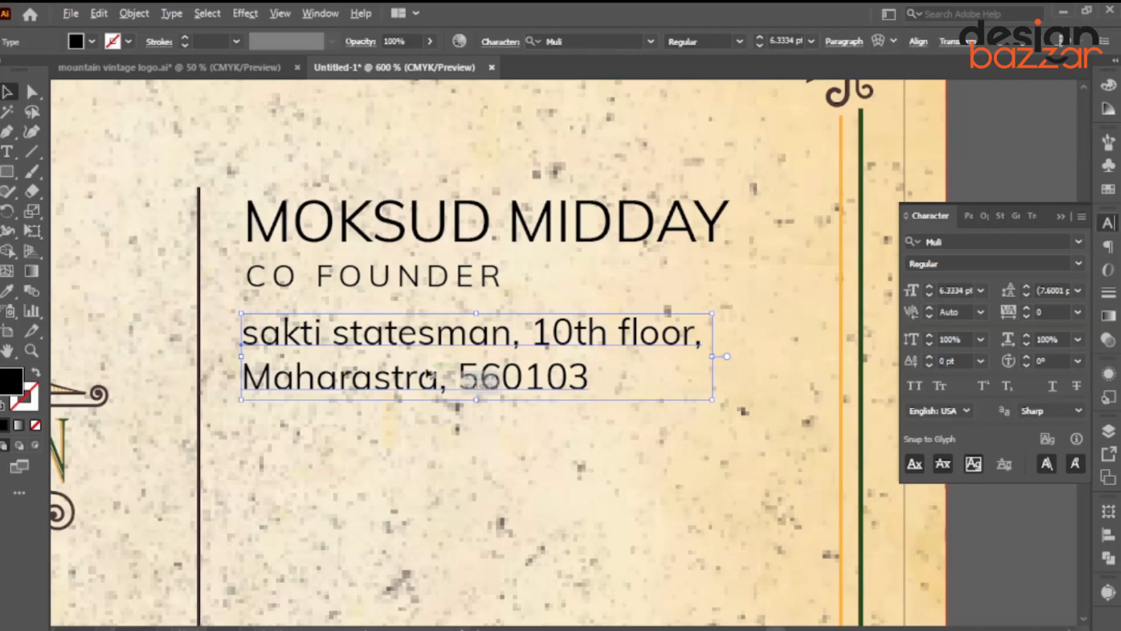
pyautogui.hotkey('ctrl', '-')
pyautogui.moveTo(400, 375); pyautogui.dragTo(401, 444)
# Capitalise the address and retype the second copy as the phone number.
pyautogui.write('t')
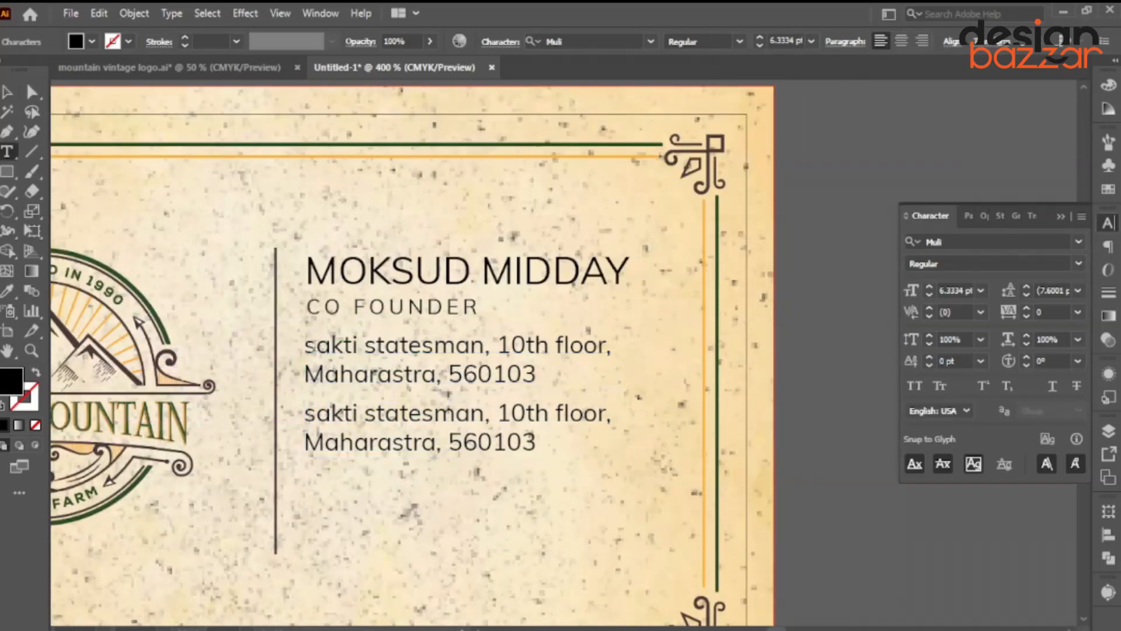
pyautogui.write('S')
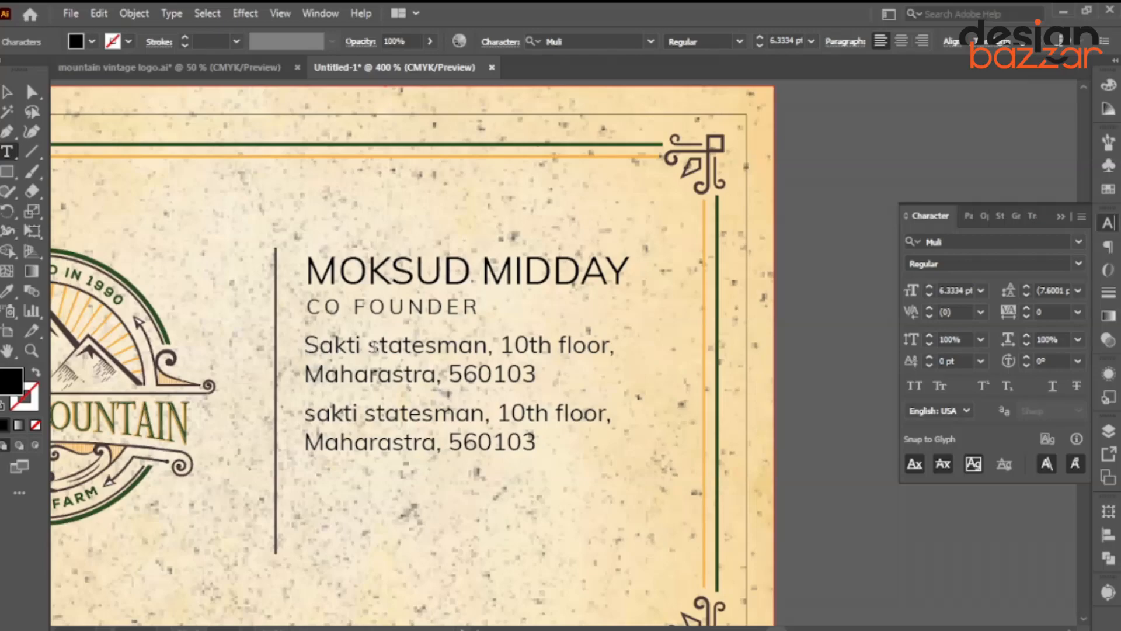
pyautogui.write('S')
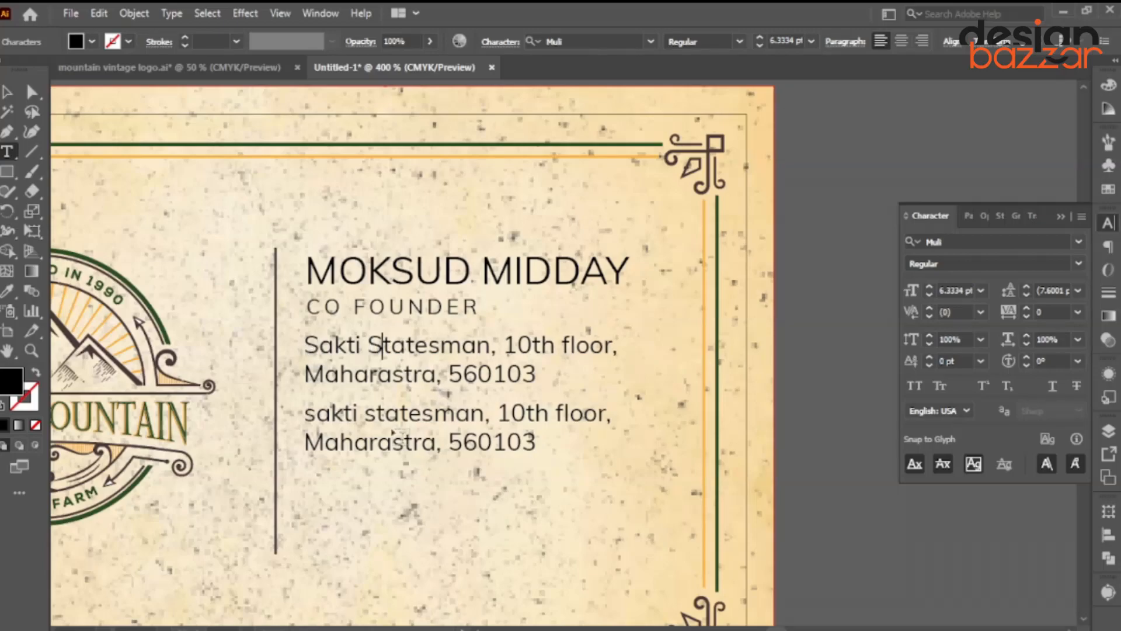
pyautogui.click(7, 92)
pyautogui.click(354, 419)
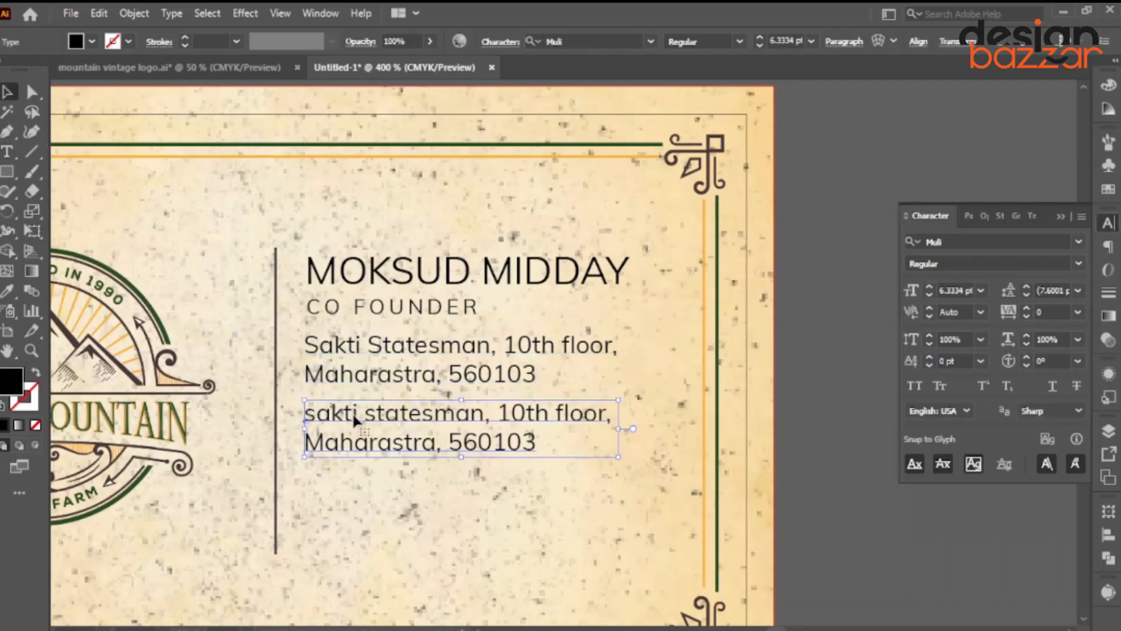
pyautogui.doubleClick(354, 419)
pyautogui.hotkey('ctrl', 'a')
pyautogui.write('0123')
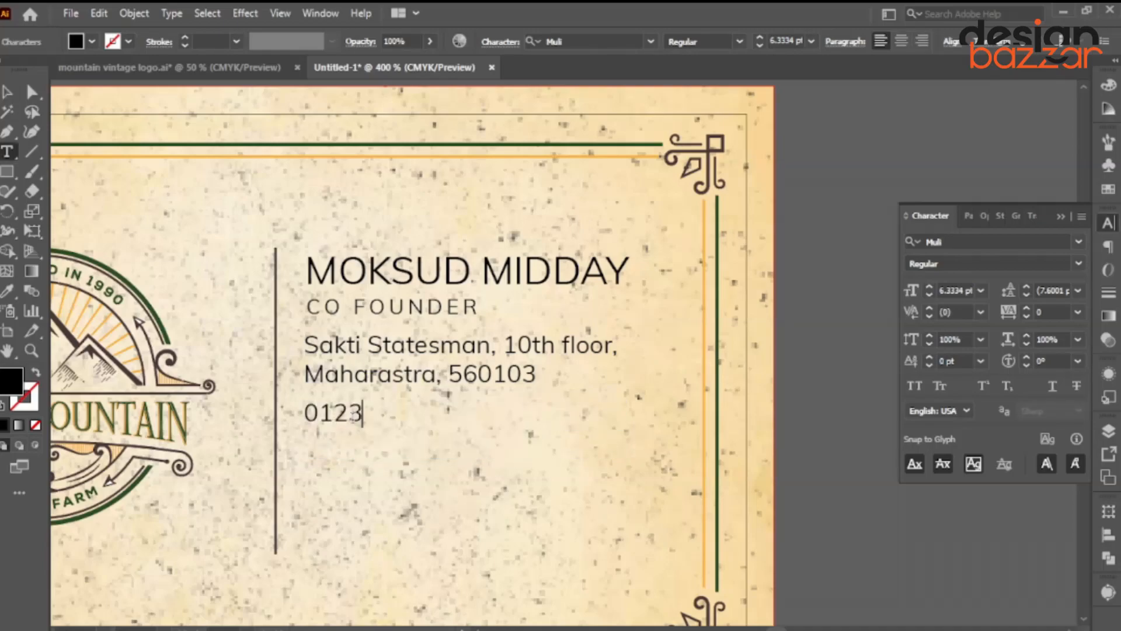
pyautogui.click(8, 91)
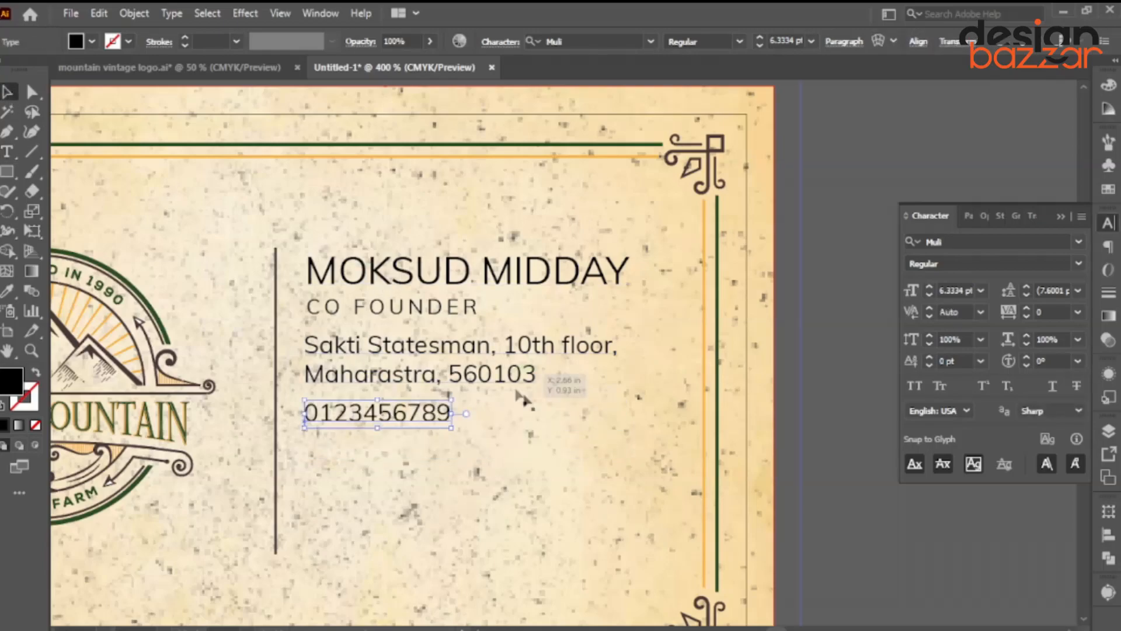
# Duplicate the phone line below and retype it as the e-mail address.
pyautogui.moveTo(390, 414); pyautogui.dragTo(394, 465)
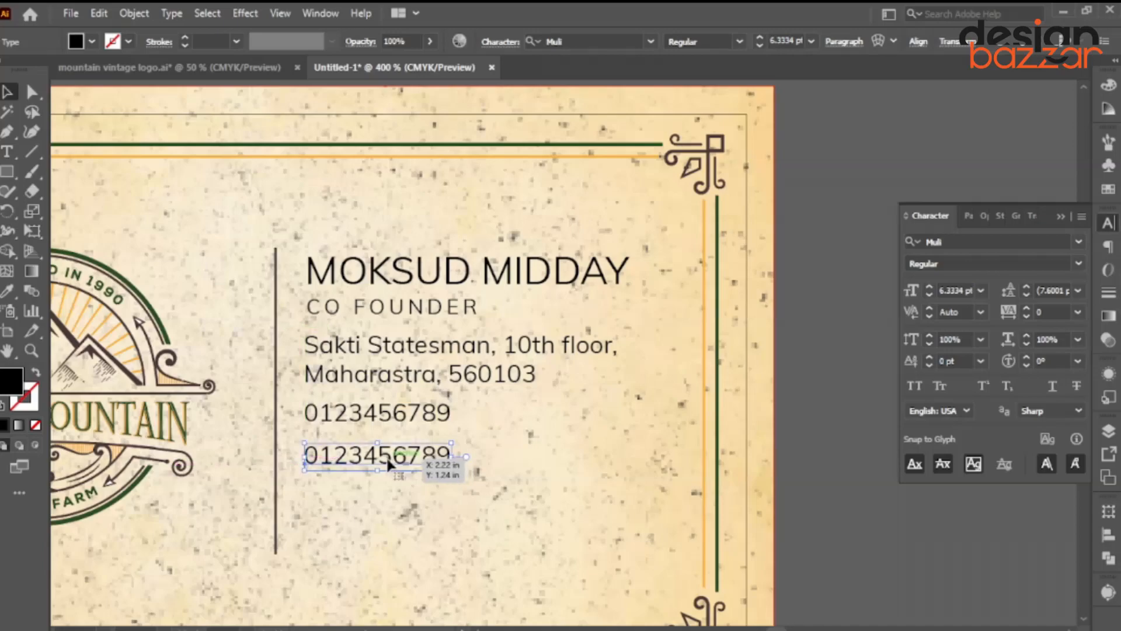
pyautogui.doubleClick(385, 458)
pyautogui.hotkey('ctrl', 'a')
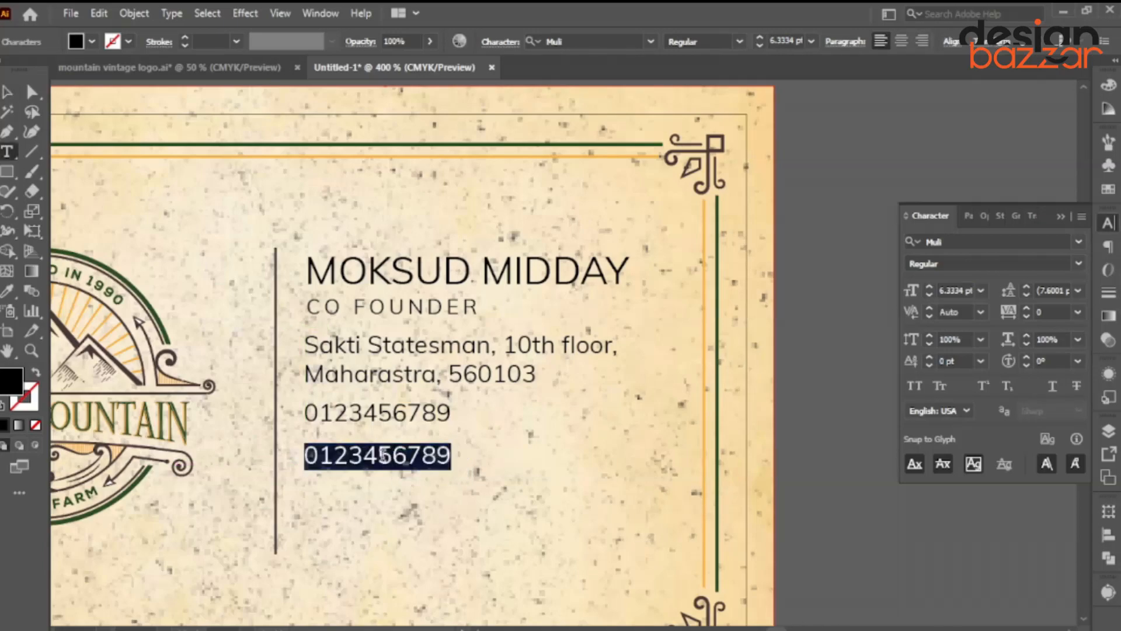
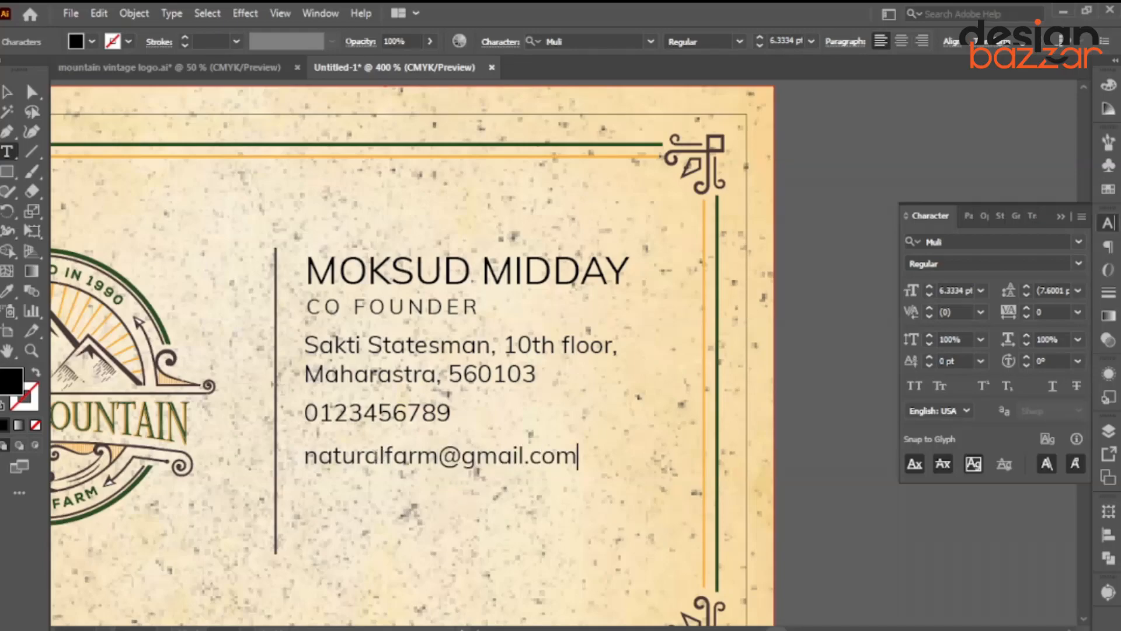
pyautogui.click(8, 93)
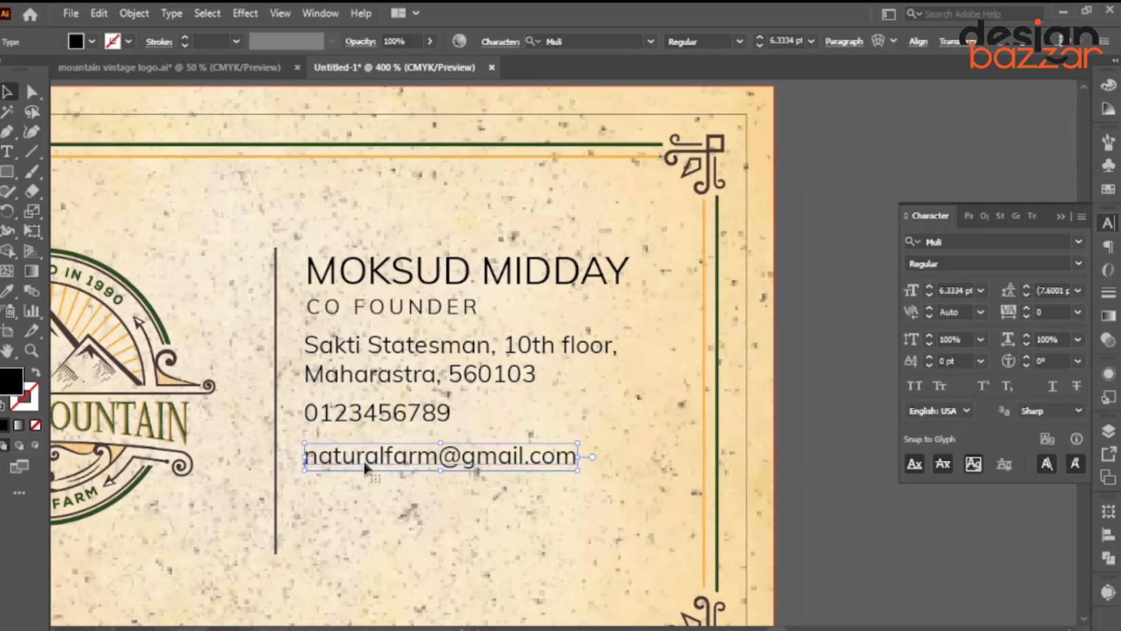
# Copy the e-mail line downward, delete its mail domain to form the website address, then select both lines.
pyautogui.click(361, 507)
pyautogui.moveTo(373, 470); pyautogui.dragTo(375, 509)
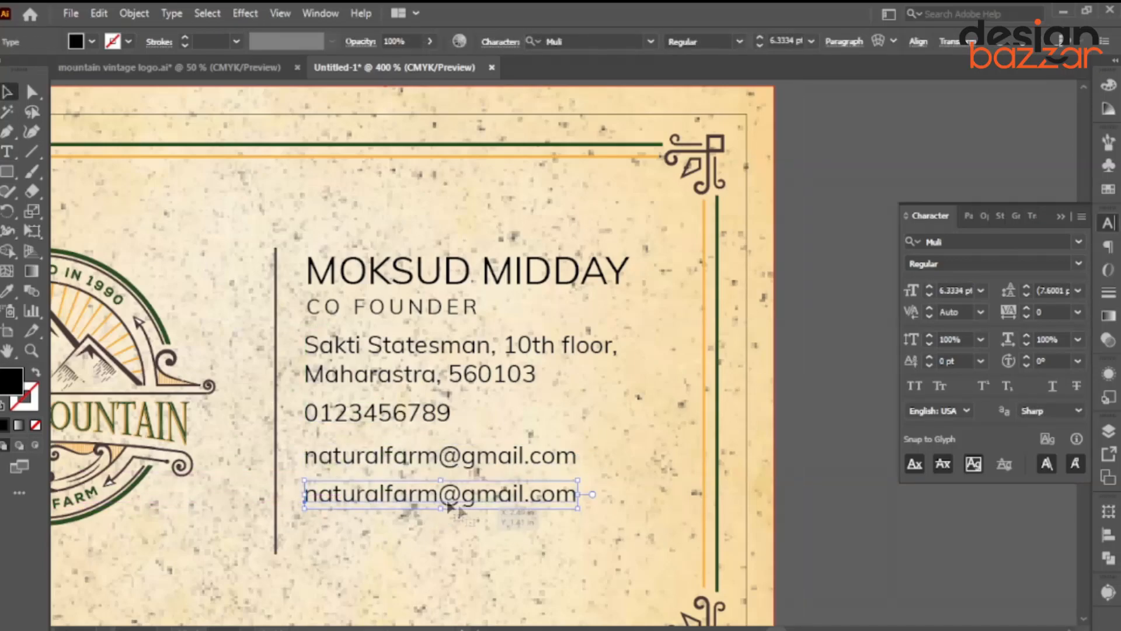
pyautogui.doubleClick(443, 503)
pyautogui.moveTo(439, 497); pyautogui.dragTo(524, 494)
pyautogui.press('BackSpace')
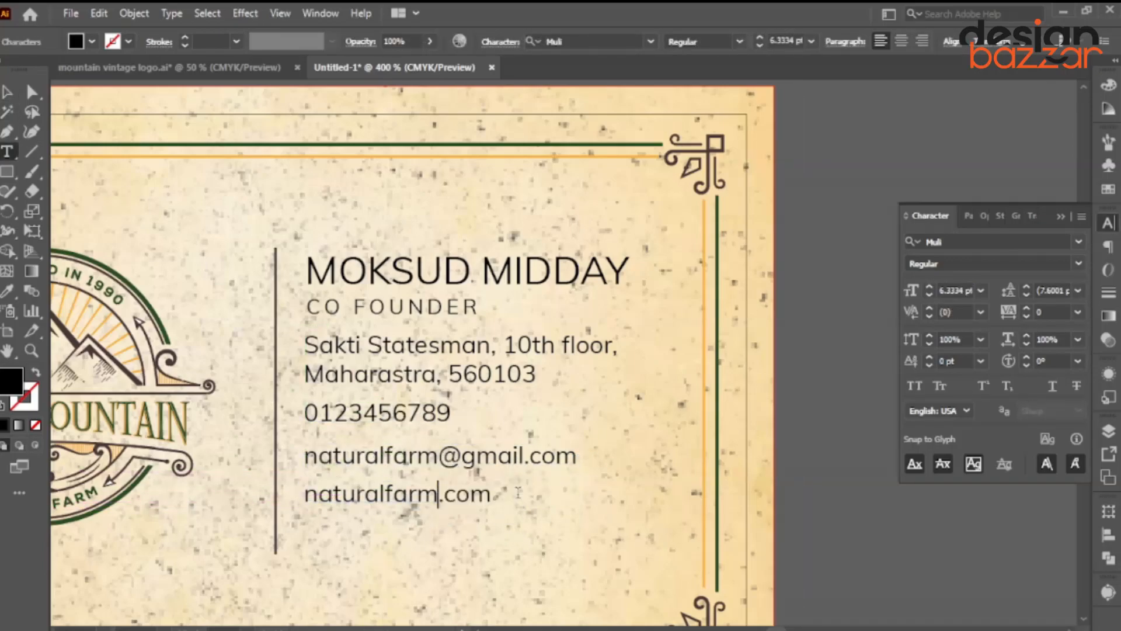
pyautogui.click(8, 92)
pyautogui.scroll(-2, 422, 336)
pyautogui.click(617, 386)
pyautogui.scroll(1, 457, 396)
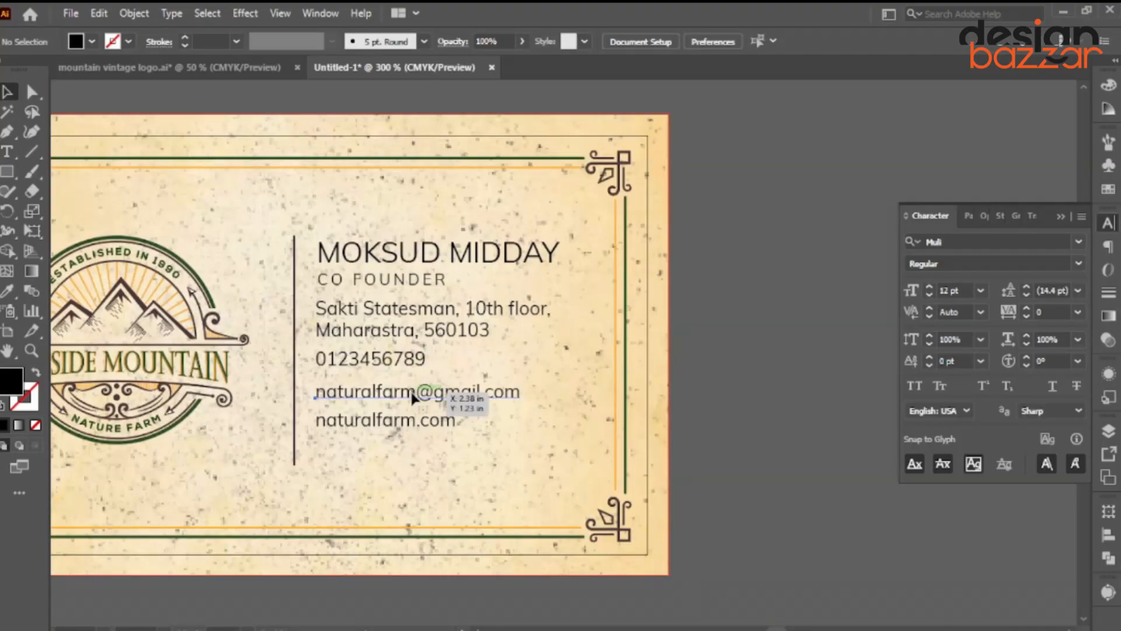
pyautogui.click(414, 394)
pyautogui.scroll(1, 350, 429)
pyautogui.keyDown('shift'); pyautogui.click(372, 423); pyautogui.keyUp('shift')
# Select all contact lines and set their tracking to 50.
pyautogui.keyDown('shift'); pyautogui.click(381, 338); pyautogui.keyUp('shift')
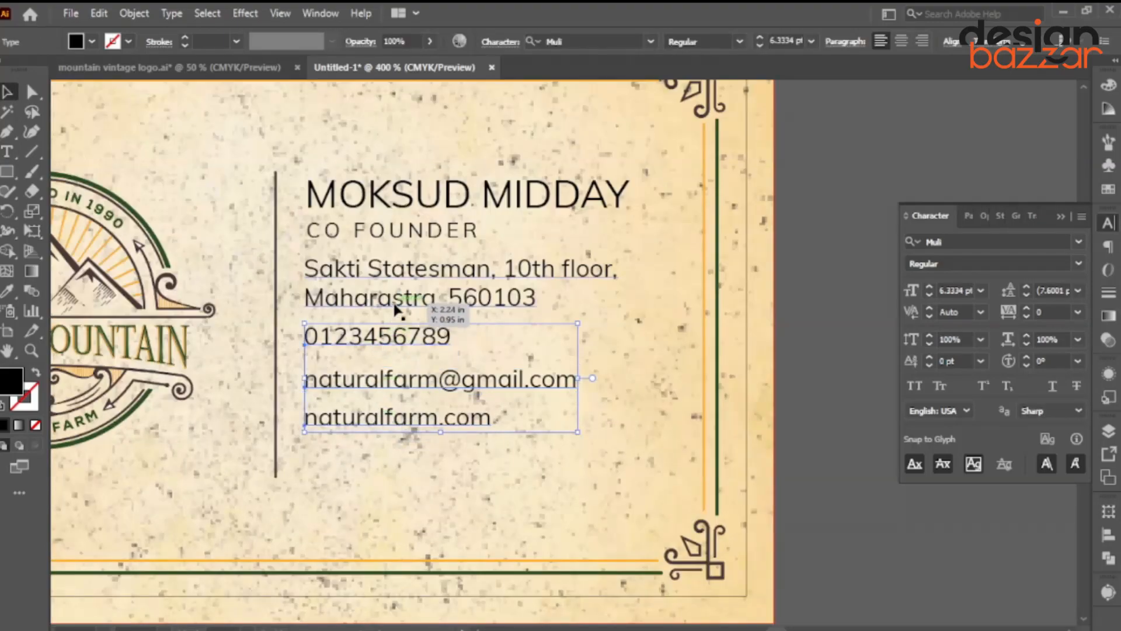
pyautogui.keyDown('shift'); pyautogui.click(450, 309); pyautogui.keyUp('shift')
pyautogui.click(1078, 312)
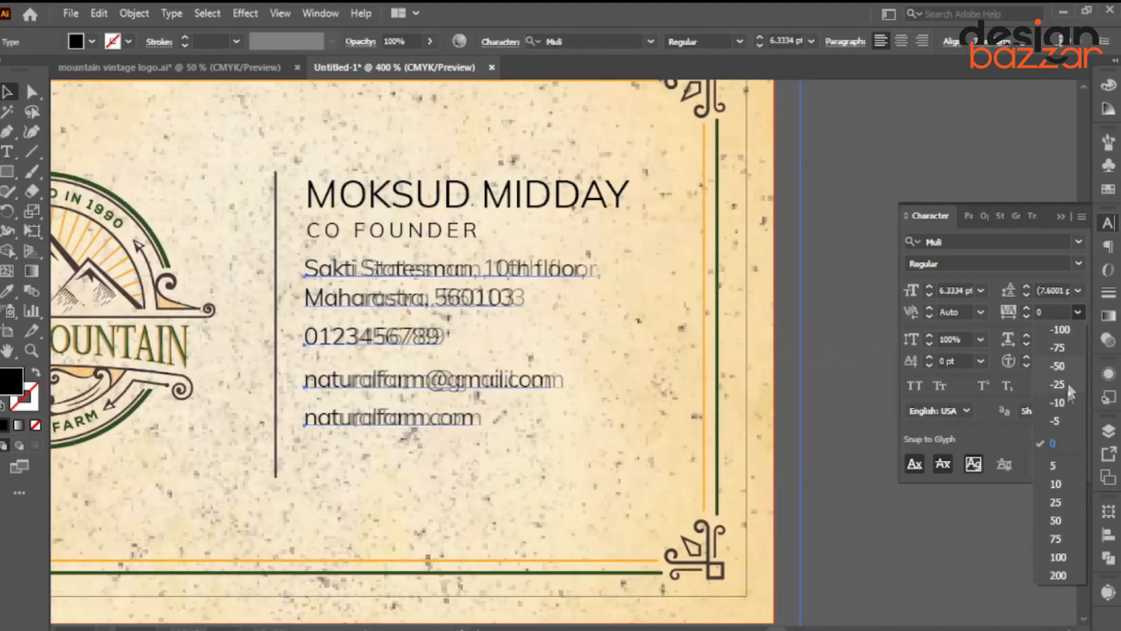
pyautogui.click(1056, 521)
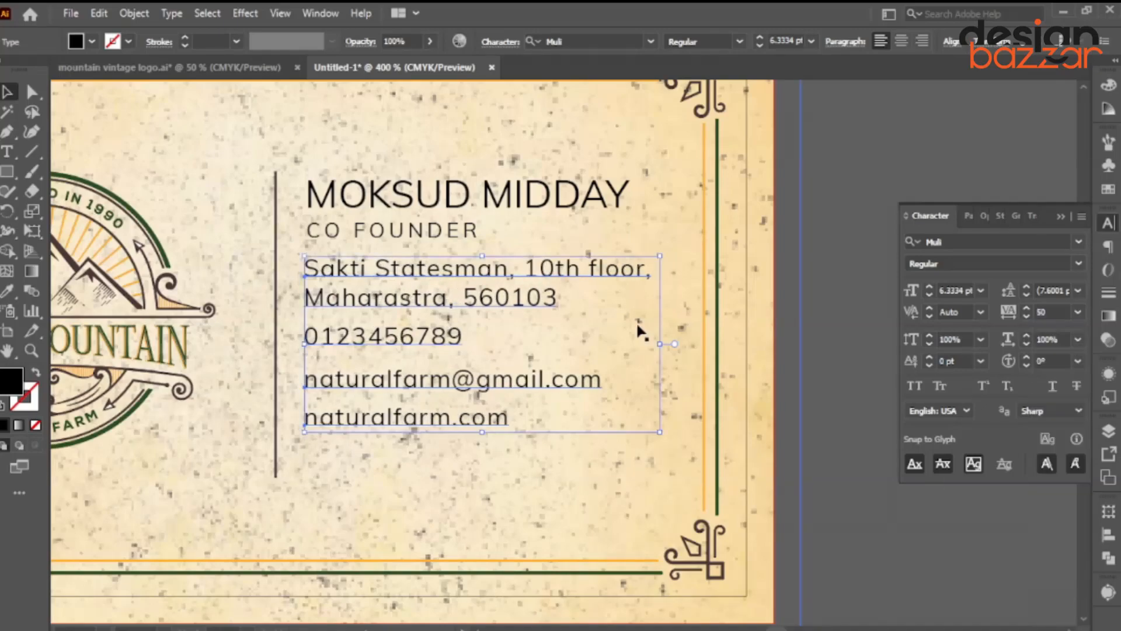
# Shrink the contact block to about 5.17 pt, realign it, and move the name and title lower.
pyautogui.scroll(-2, 687, 42)
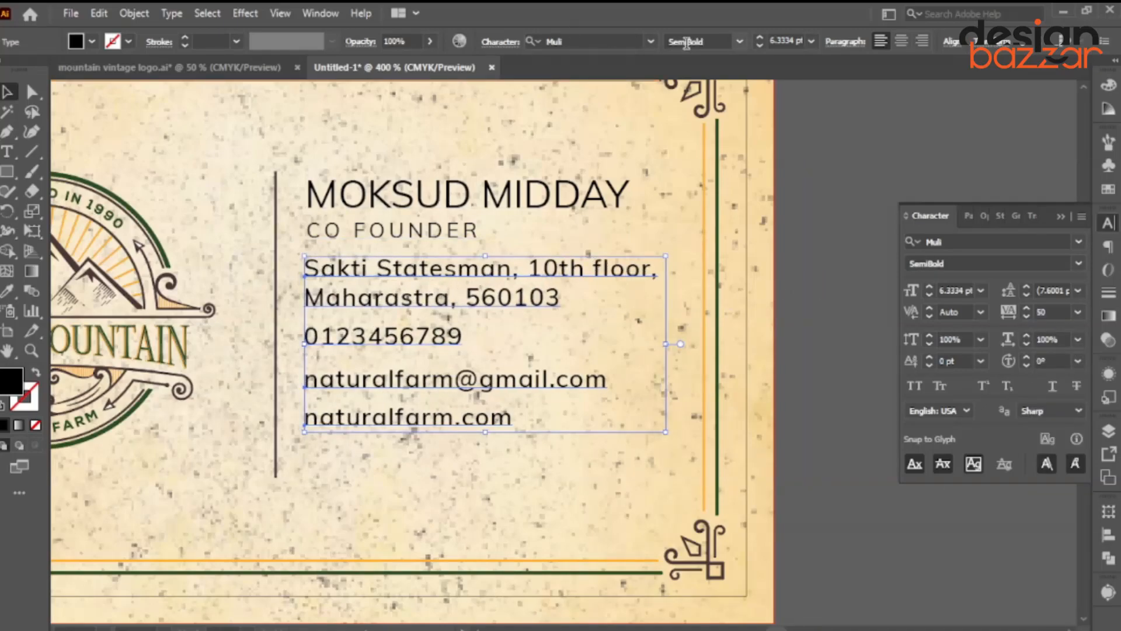
pyautogui.moveTo(420, 274); pyautogui.dragTo(420, 282)
pyautogui.moveTo(419, 286); pyautogui.dragTo(425, 285)
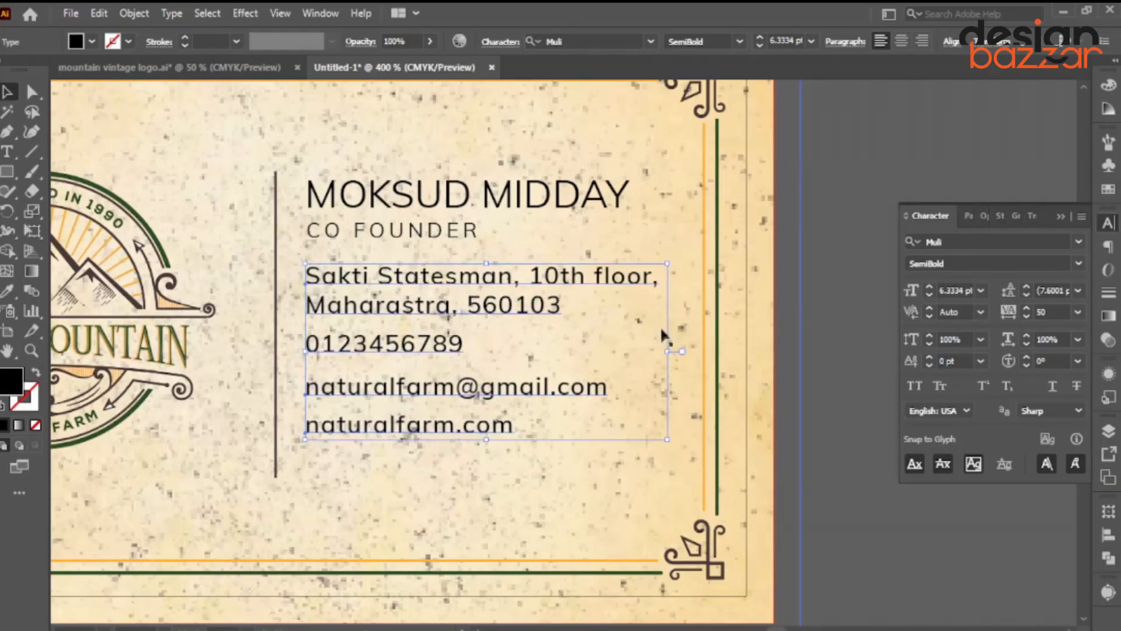
pyautogui.moveTo(667, 352); pyautogui.dragTo(602, 366)
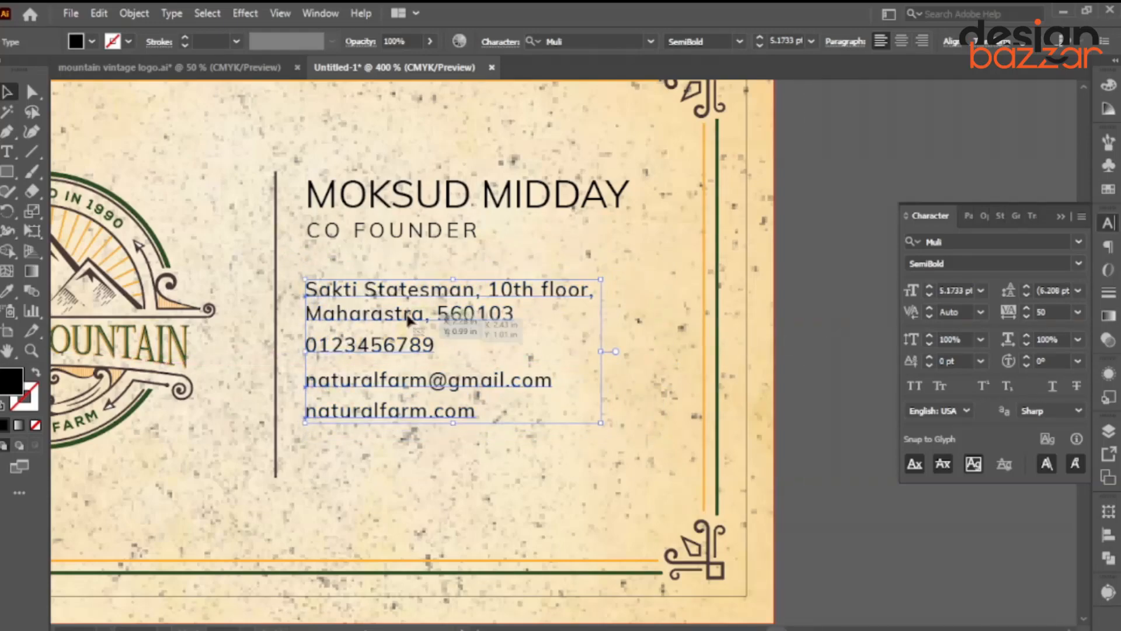
pyautogui.moveTo(426, 316); pyautogui.dragTo(436, 314)
pyautogui.click(390, 201)
pyautogui.moveTo(390, 201); pyautogui.dragTo(400, 217)
pyautogui.hotkey('ctrl', 'shift', 'a')
# Colour the name with the logo's dark green using the Eyedropper.
pyautogui.click(537, 220)
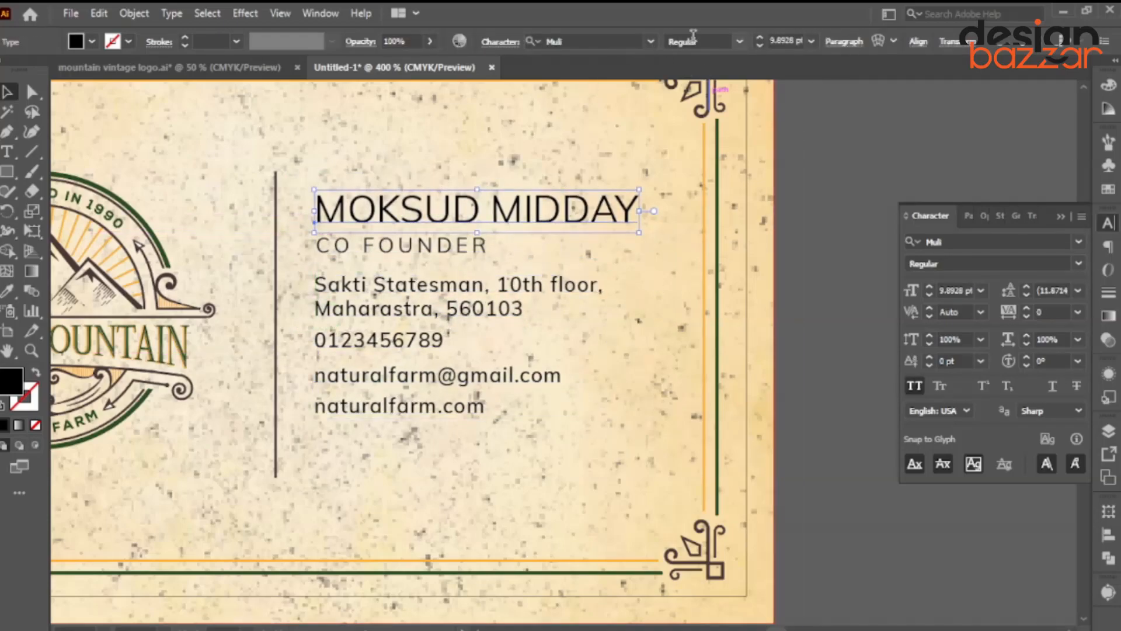
pyautogui.scroll(-2, 697, 41)
pyautogui.scroll(1, 349, 257)
pyautogui.click(385, 249)
pyautogui.scroll(-2, 394, 273)
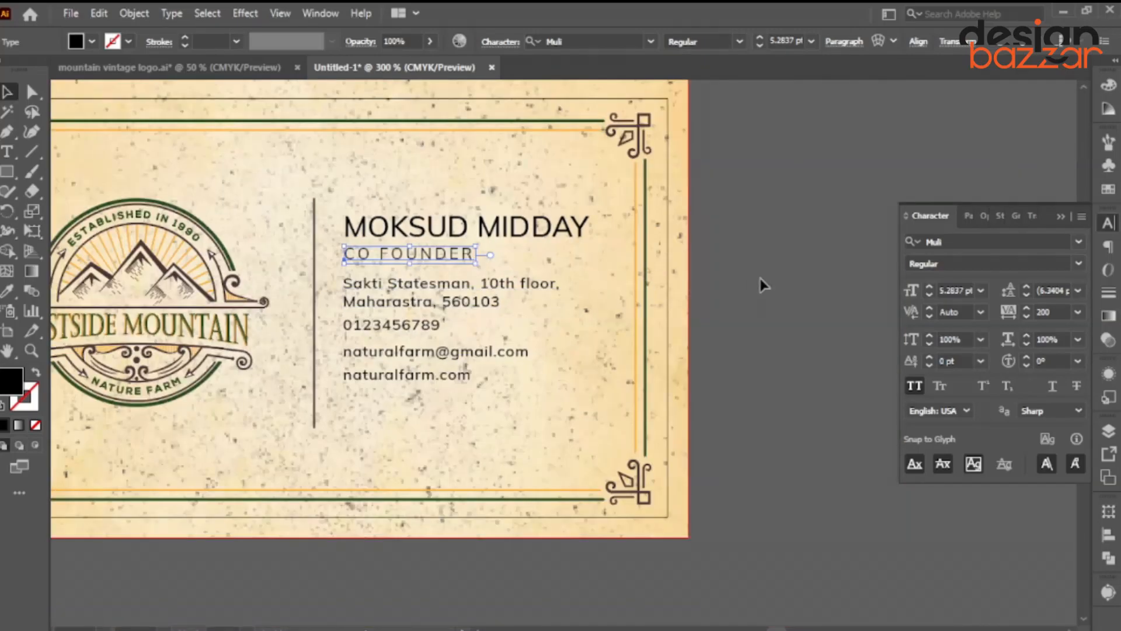
pyautogui.click(761, 283)
pyautogui.click(439, 234)
pyautogui.keyDown('shift'); pyautogui.click(410, 288); pyautogui.keyUp('shift')
pyautogui.click(451, 231)
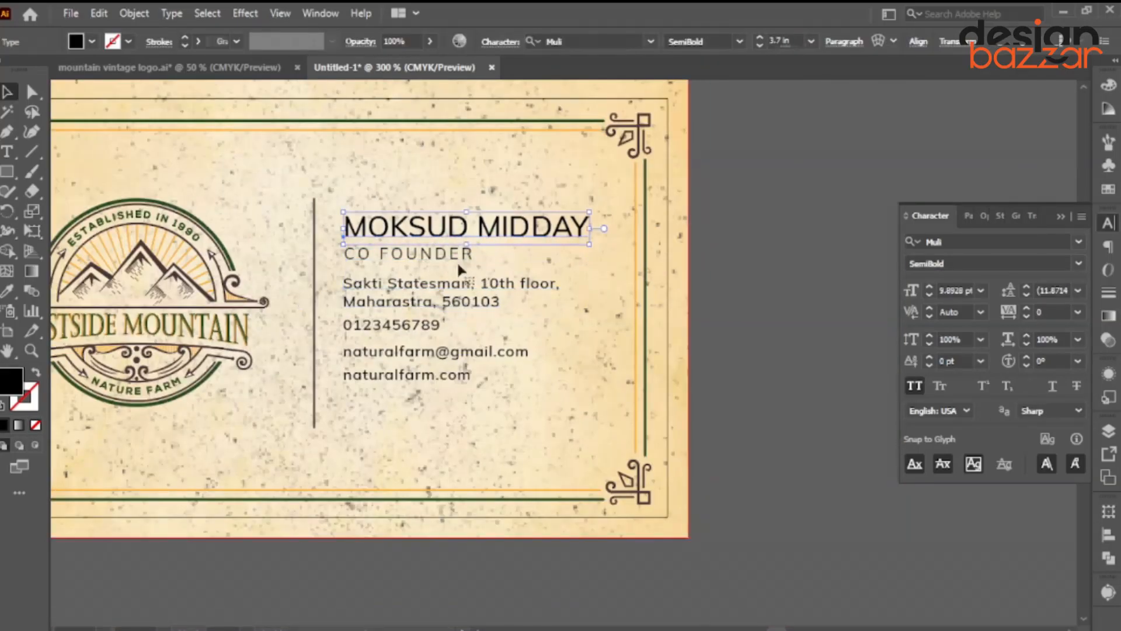
pyautogui.press('i')
pyautogui.click(202, 382)
# Colour CO FOUNDER with the logo's orange and shrink it slightly.
pyautogui.keyDown('ctrl'); pyautogui.click(718, 304); pyautogui.keyUp('ctrl')
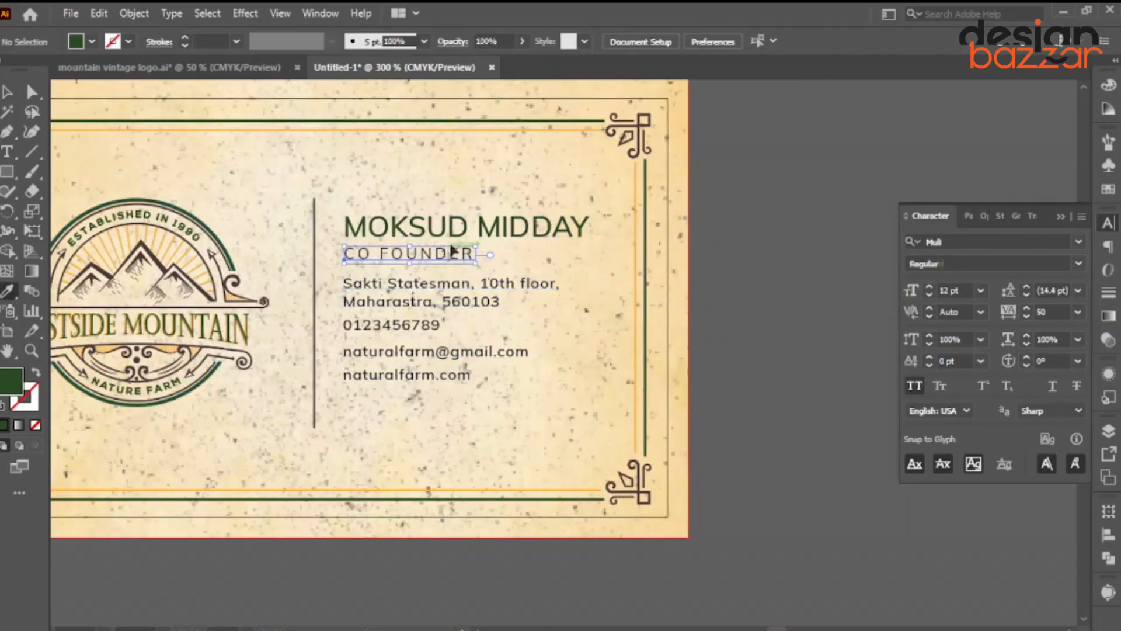
pyautogui.keyDown('ctrl'); pyautogui.click(452, 252); pyautogui.keyUp('ctrl')
pyautogui.click(237, 293)
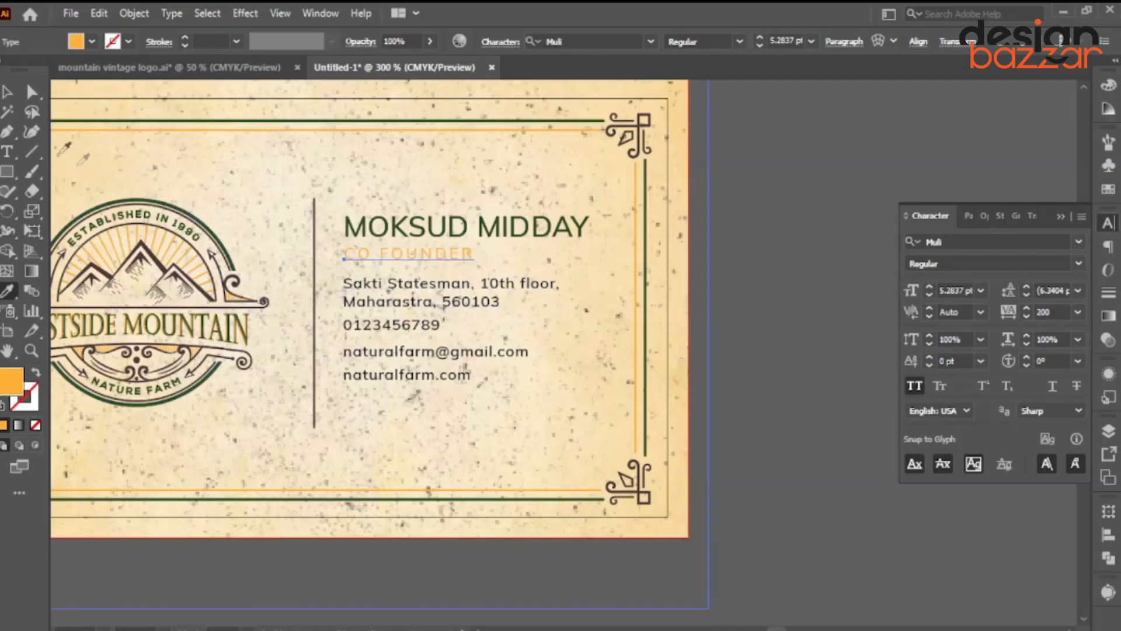
pyautogui.click(7, 92)
pyautogui.scroll(2, 449, 235)
pyautogui.moveTo(500, 257)
pyautogui.mouseDown()
pyautogui.moveTo(480, 259)
pyautogui.moveTo(501, 270)
pyautogui.moveTo(729, 270)
pyautogui.mouseUp()
pyautogui.click(31, 152)
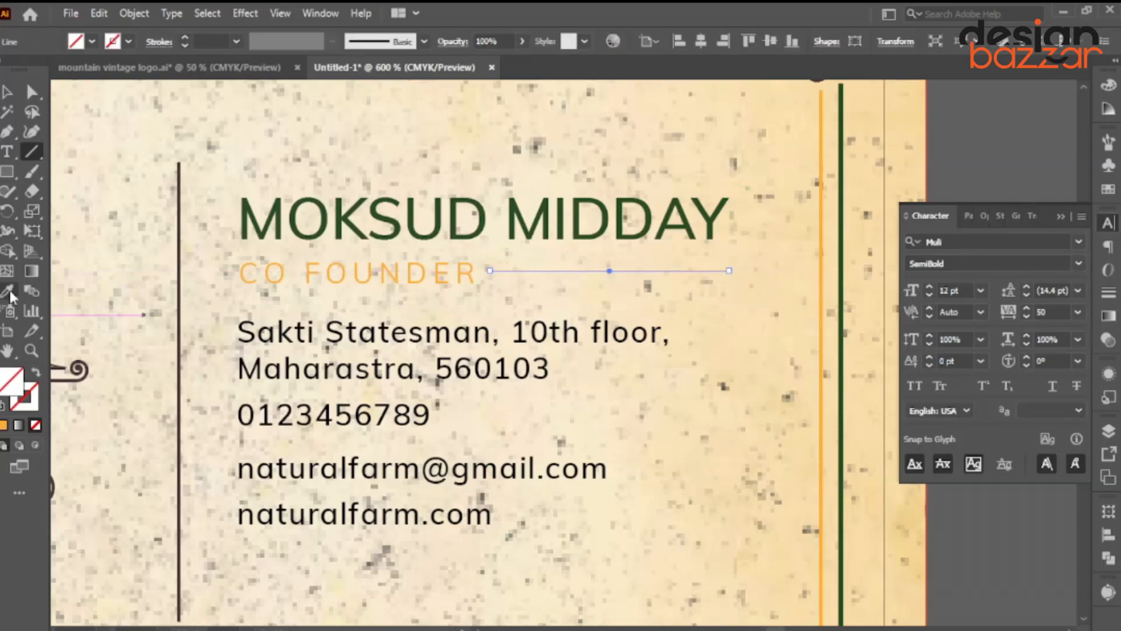
# Colour the new line with the name's green and thin its stroke to 0.25 pt.
pyautogui.click(9, 292)
pyautogui.click(584, 221)
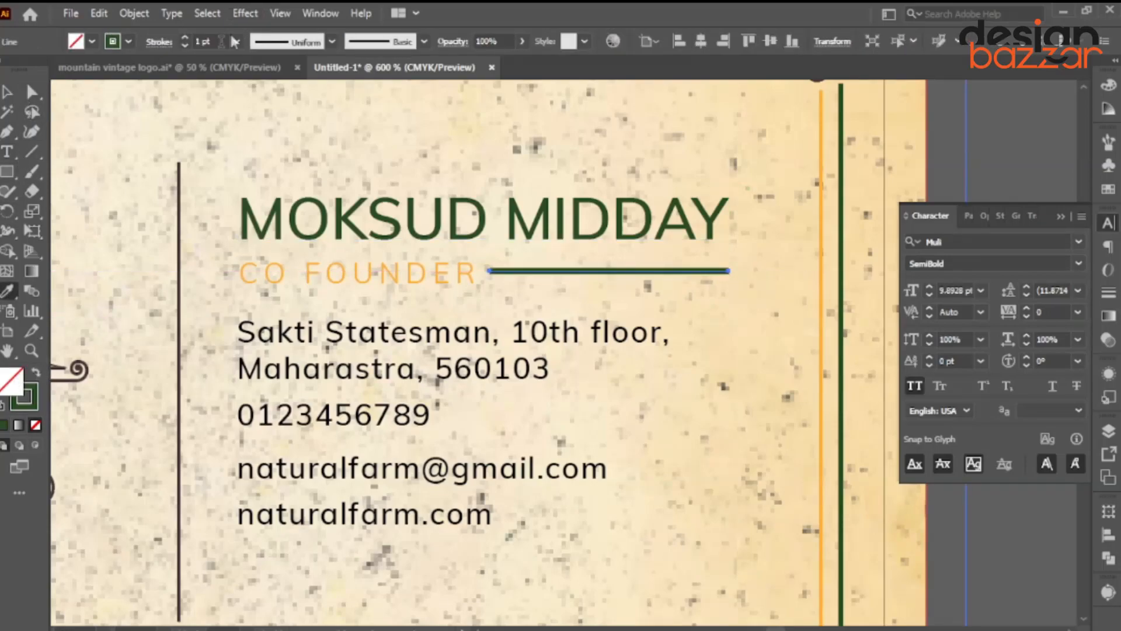
pyautogui.click(221, 41)
pyautogui.scroll(-4, 221, 42)
pyautogui.scroll(1, 221, 42)
pyautogui.click(7, 92)
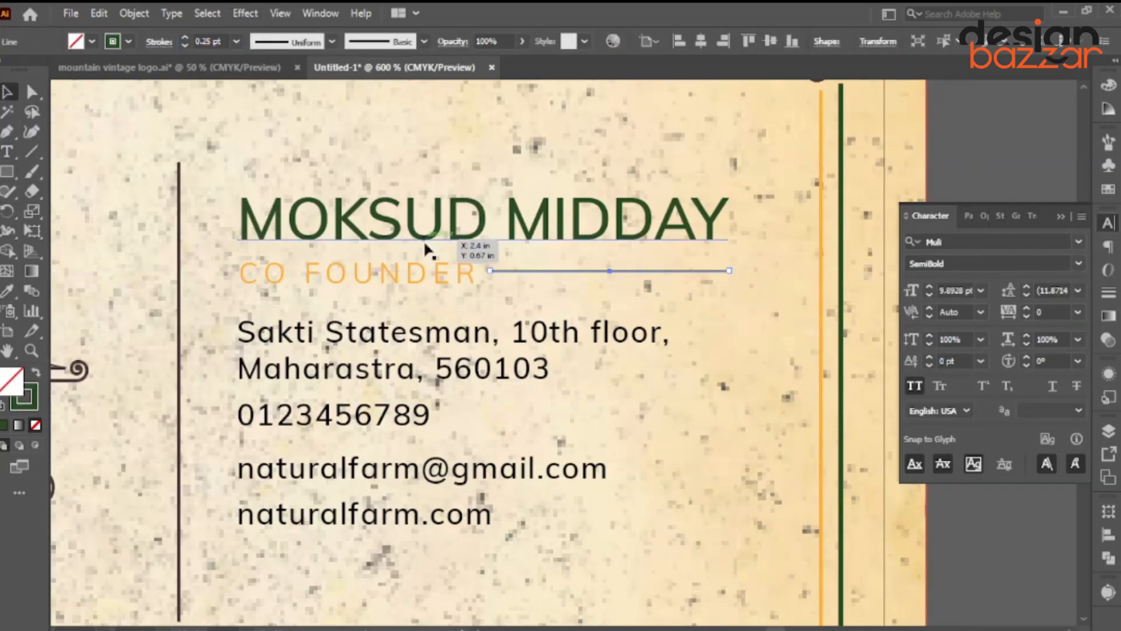
pyautogui.scroll(-3, 424, 244)
pyautogui.click(622, 282)
# Nudge the contact text slightly down and the divider line slightly left.
pyautogui.moveTo(612, 261); pyautogui.dragTo(577, 338)
pyautogui.scroll(2, 389, 382)
pyautogui.scroll(-1, 372, 380)
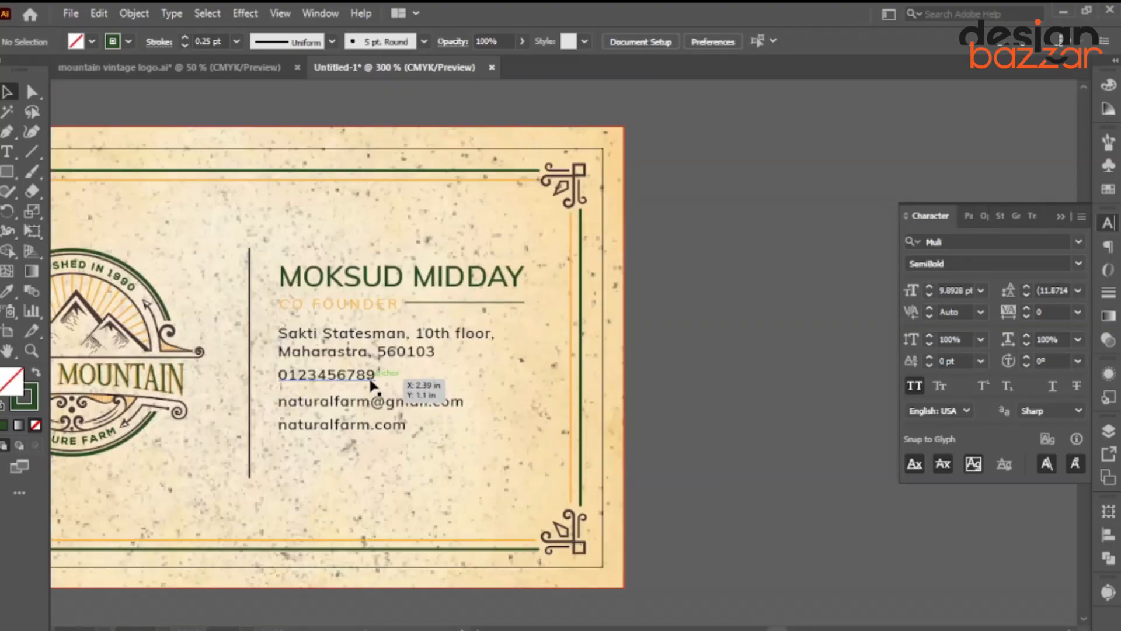
pyautogui.scroll(-1, 371, 384)
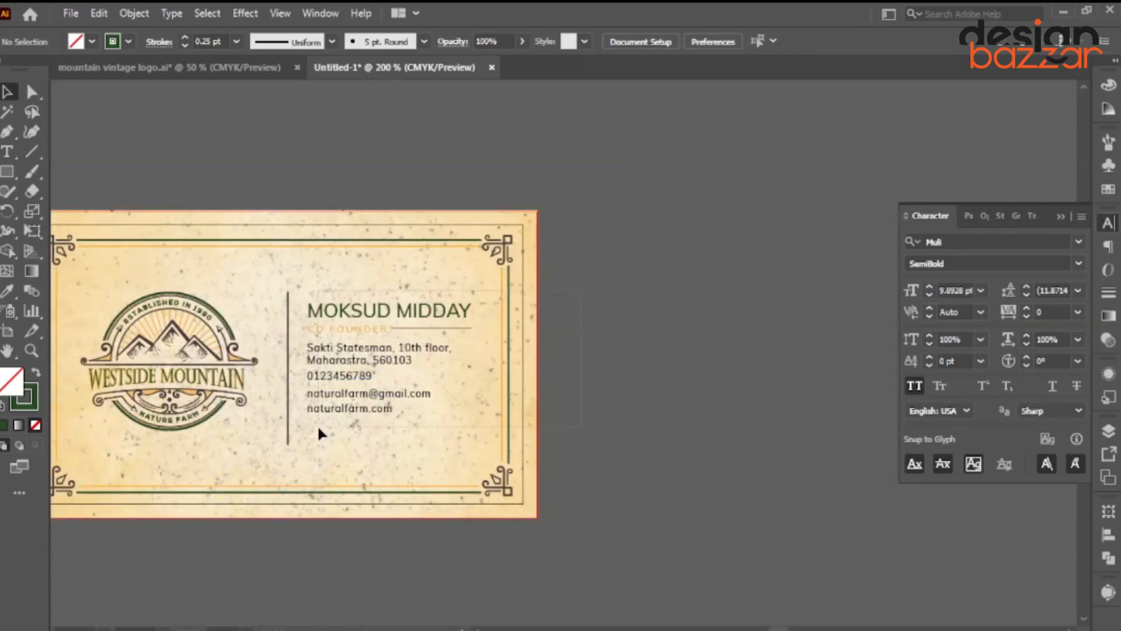
pyautogui.moveTo(319, 427); pyautogui.dragTo(315, 429)
pyautogui.keyDown('shift'); pyautogui.click(495, 421); pyautogui.keyUp('shift')
pyautogui.scroll(2, 364, 404)
pyautogui.moveTo(356, 390); pyautogui.dragTo(351, 409)
pyautogui.scroll(-3, 351, 409)
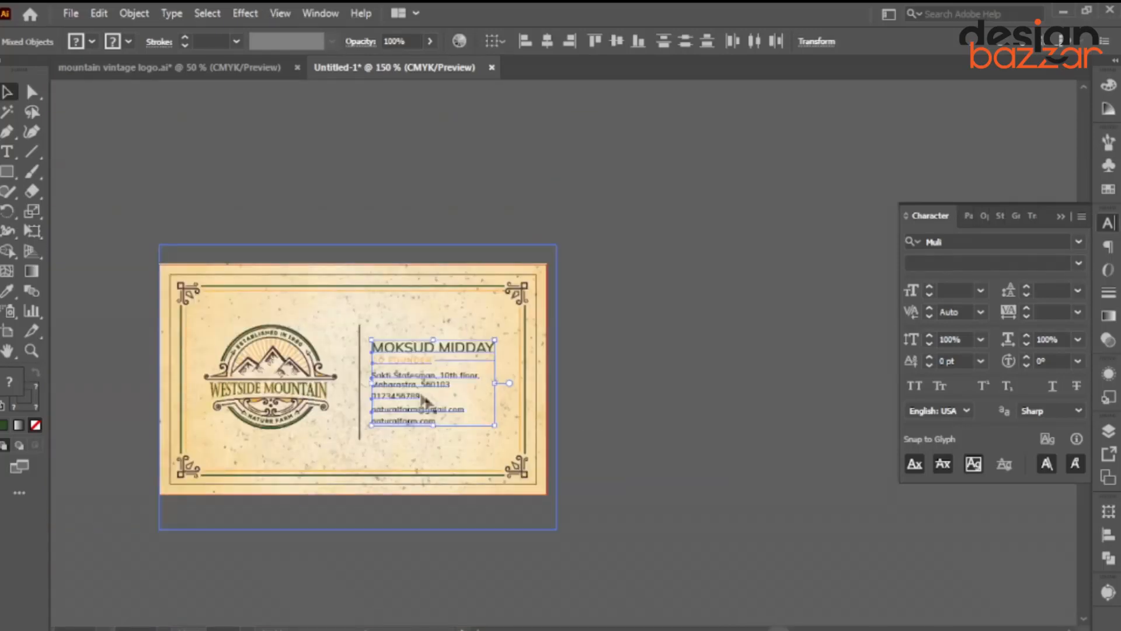
pyautogui.scroll(2, 375, 370)
pyautogui.moveTo(376, 370); pyautogui.dragTo(359, 378)
pyautogui.hotkey('ctrl', 'shift', 'a')
# Eyedropper the name's dark green onto the vertical divider, replacing a trial CO FOUNDER orange.
pyautogui.scroll(-2, 367, 380)
pyautogui.scroll(1, 390, 391)
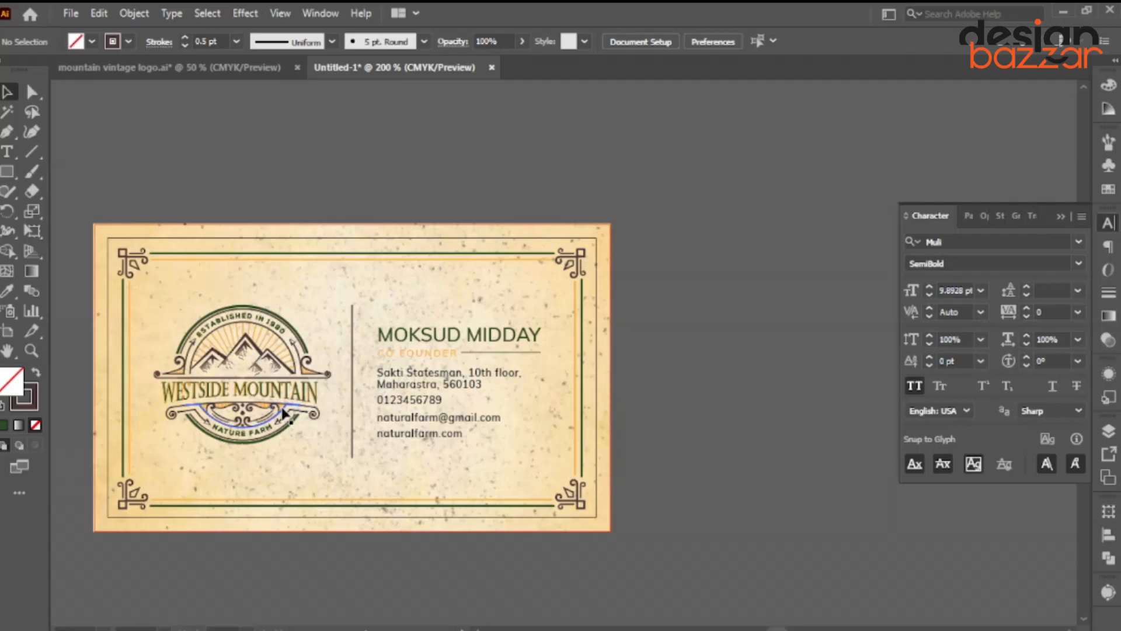
pyautogui.scroll(1, 285, 413)
pyautogui.click(361, 388)
pyautogui.press('i')
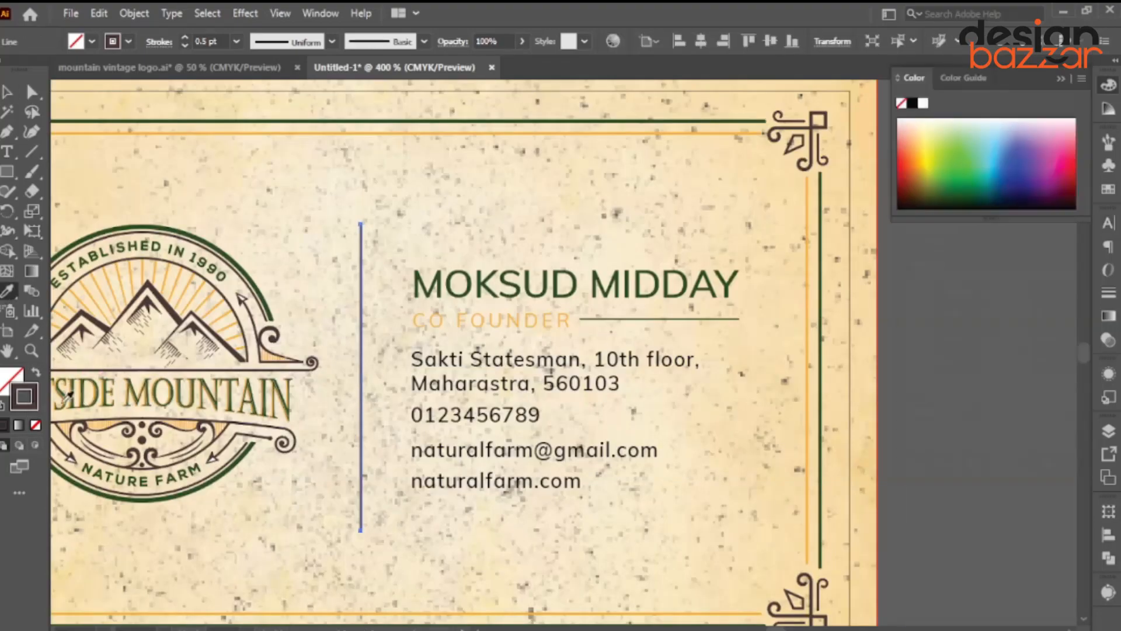
pyautogui.click(483, 308)
pyautogui.hotkey('ctrl', 'shift', 'a')
pyautogui.scroll(-2, 323, 292)
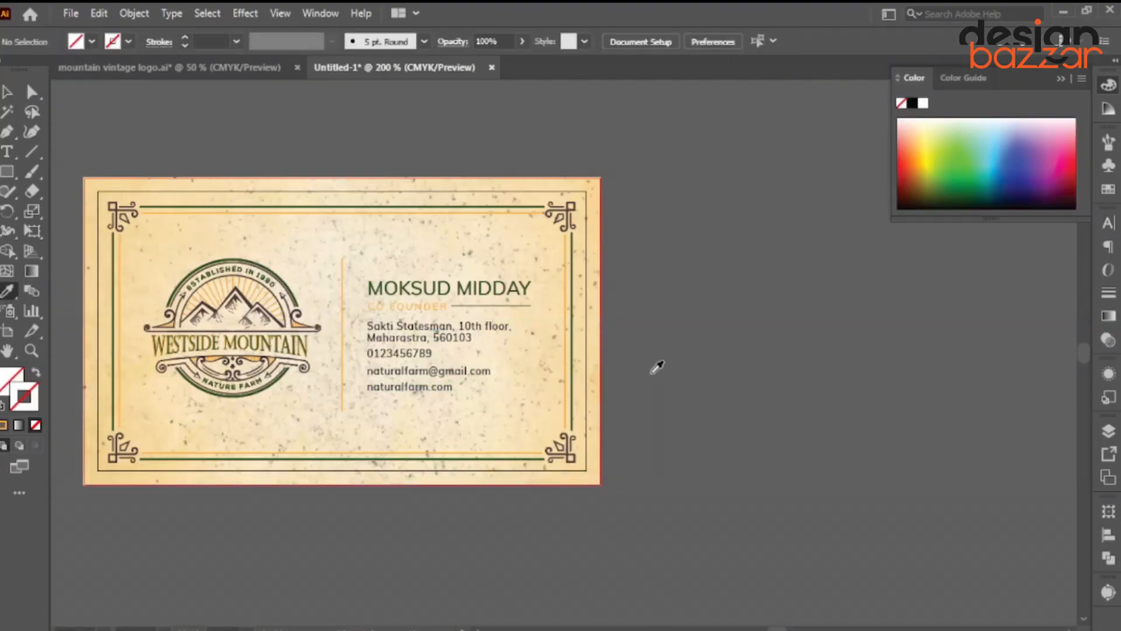
pyautogui.scroll(1, 276, 330)
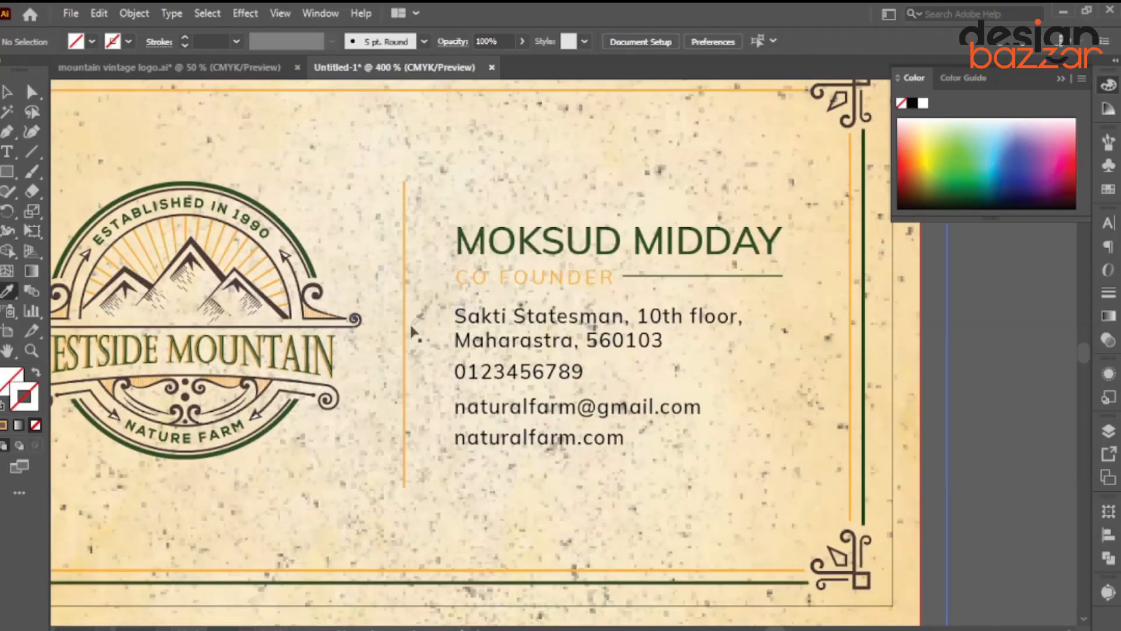
pyautogui.keyDown('ctrl'); pyautogui.click(403, 327); pyautogui.keyUp('ctrl')
pyautogui.click(486, 239)
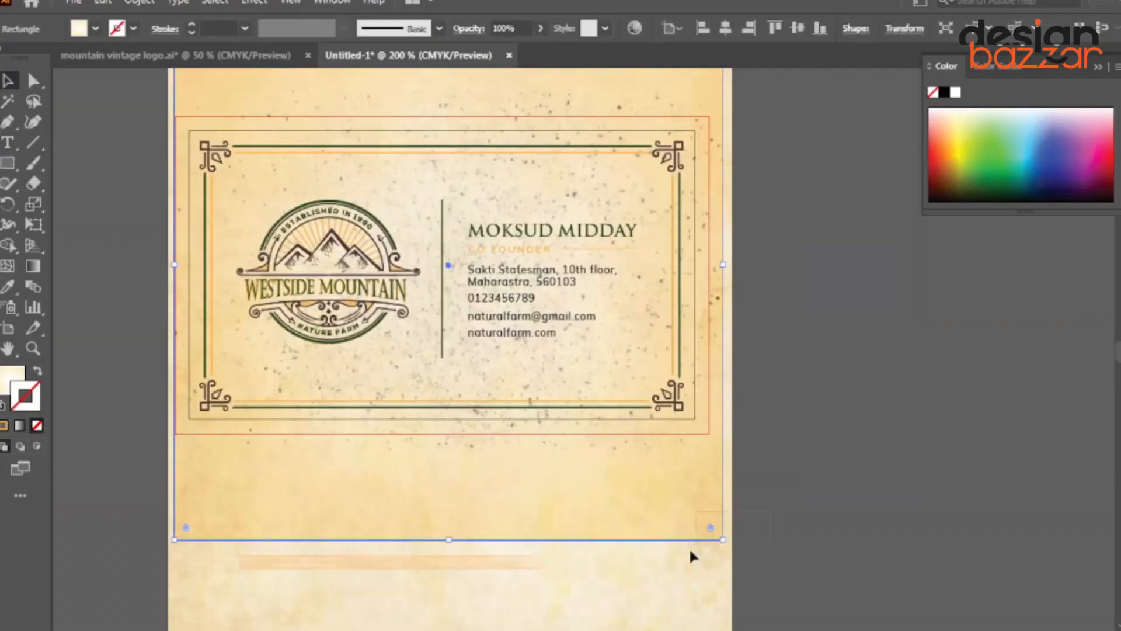
# Delete the background rectangle, the empty bleed rectangle and the grunge texture overlay.
pyautogui.press('Delete')
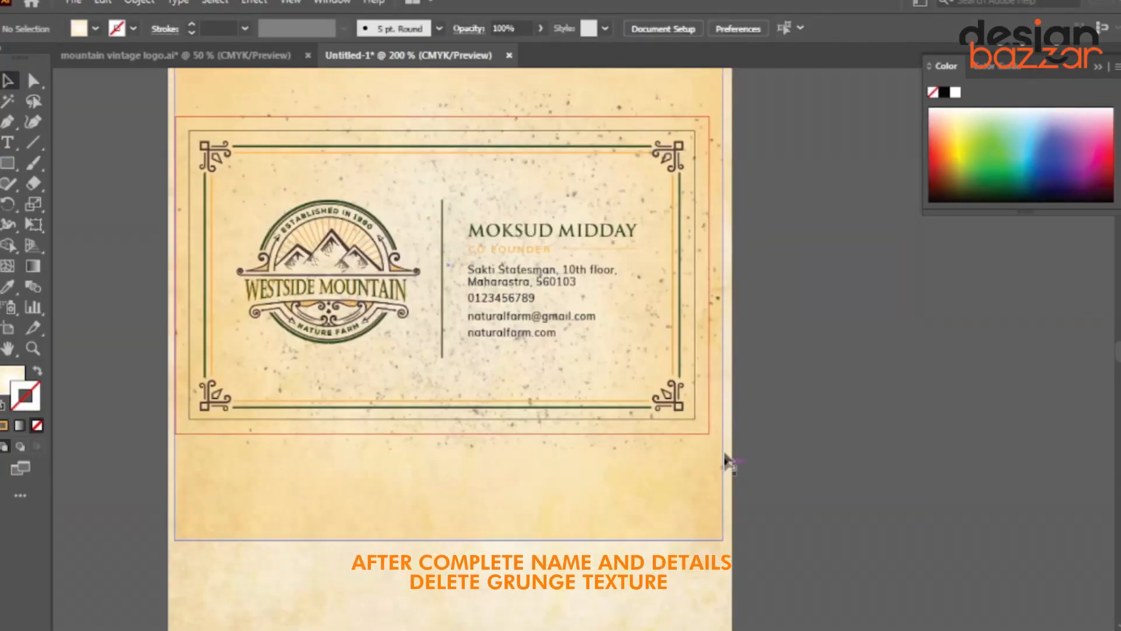
pyautogui.click(587, 433)
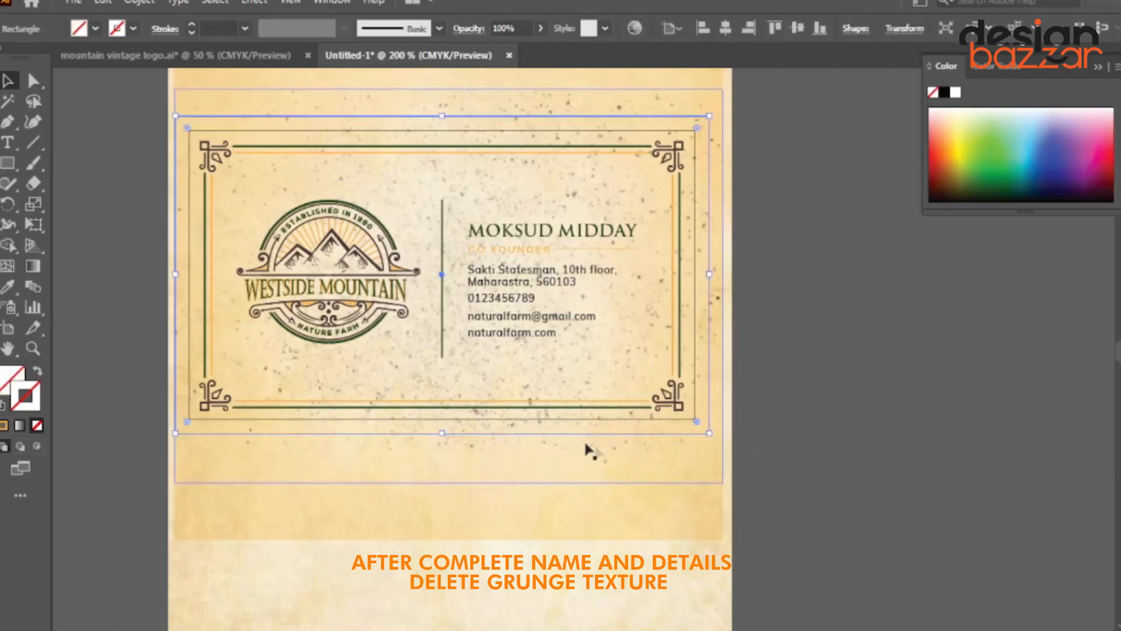
pyautogui.press('Delete')
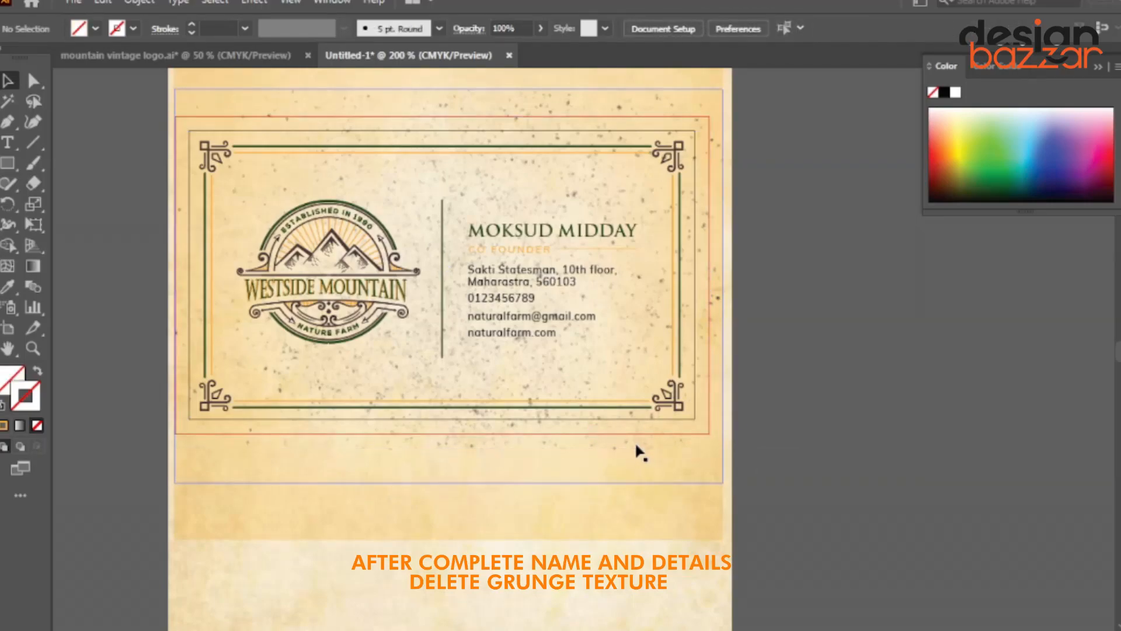
pyautogui.click(633, 448)
pyautogui.press('Delete')
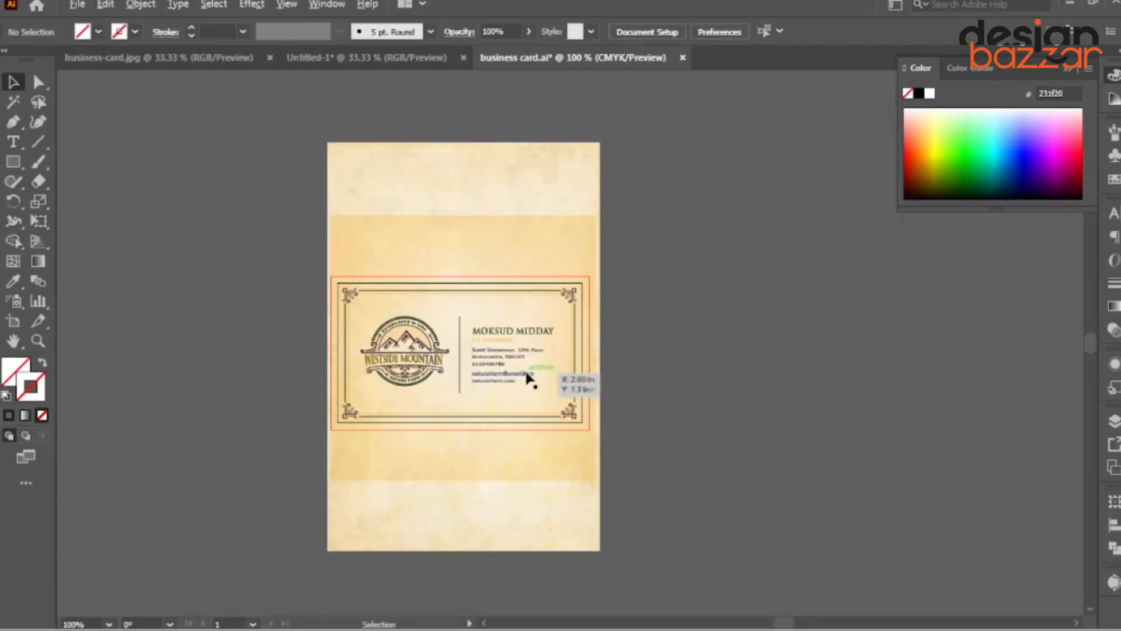
# Select the Westside Mountain logo in business card.ai and bring up Photoshop.
pyautogui.hotkey('ctrl', '+')
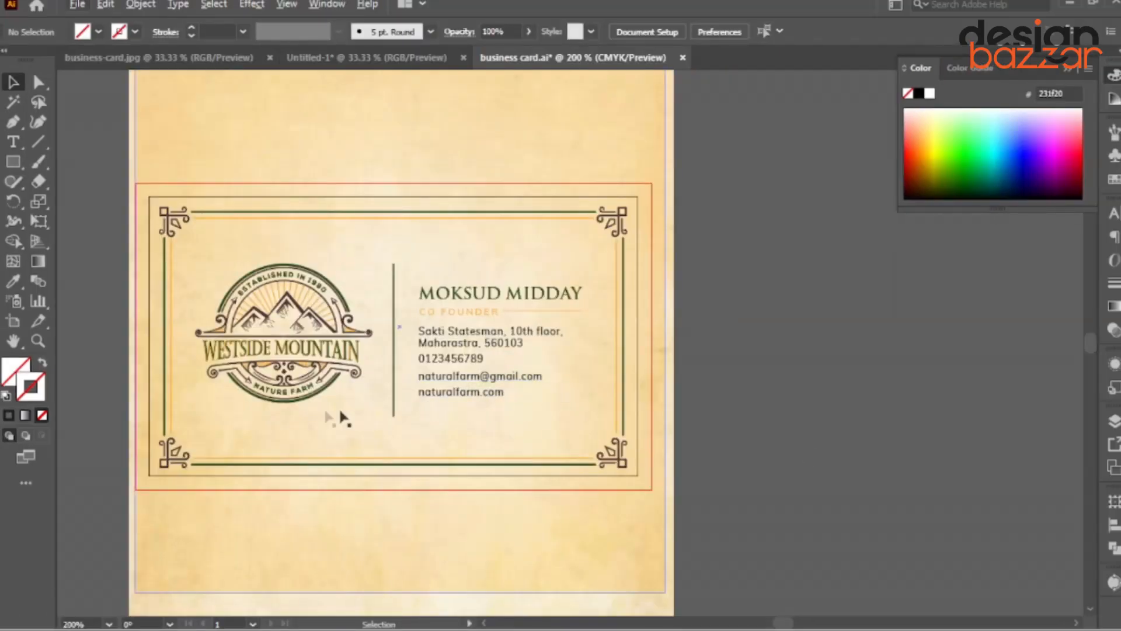
pyautogui.moveTo(258, 412); pyautogui.dragTo(279, 416)
pyautogui.click(333, 371)
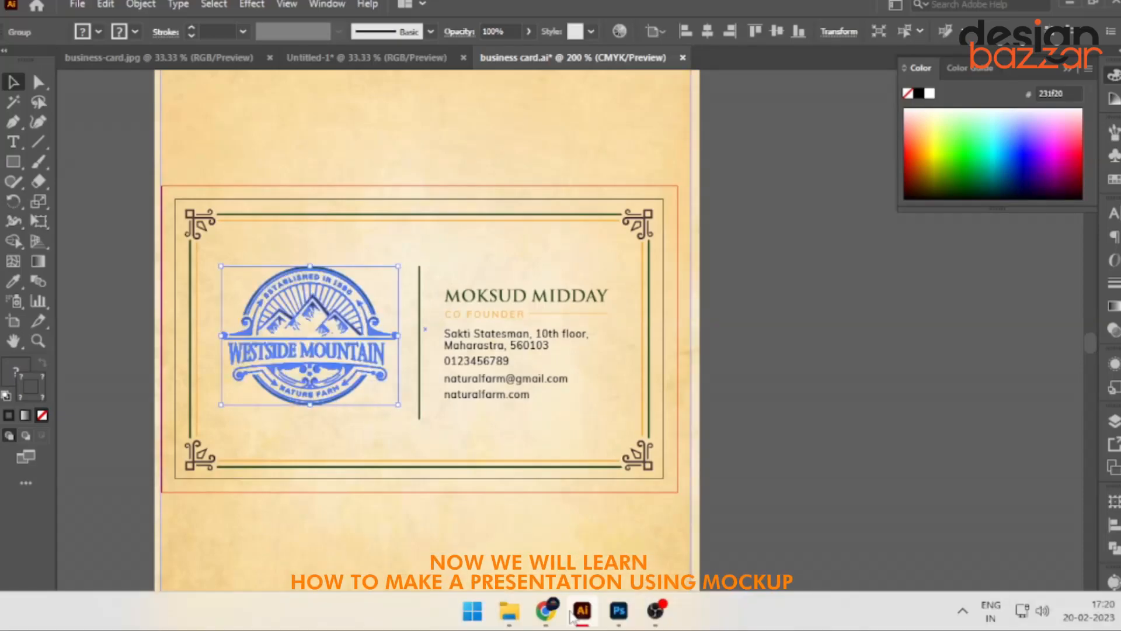
pyautogui.click(621, 620)
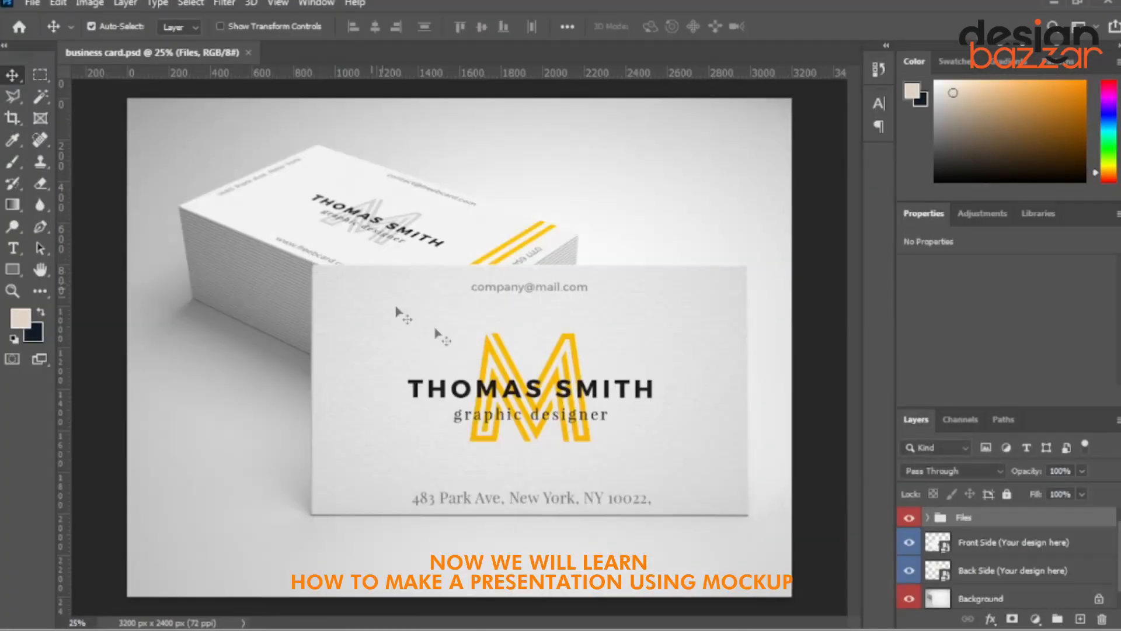
# Open the Front Side smart object and delete its sample card text and graphics layers.
pyautogui.doubleClick(946, 551)
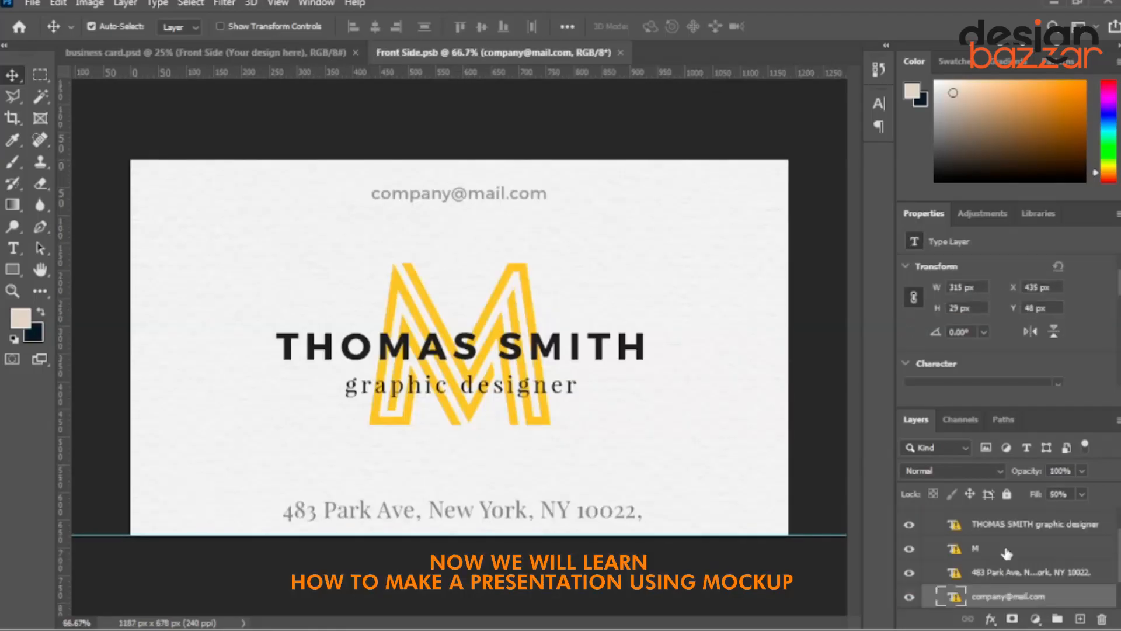
pyautogui.click(1045, 531)
pyautogui.scroll(-2, 993, 578)
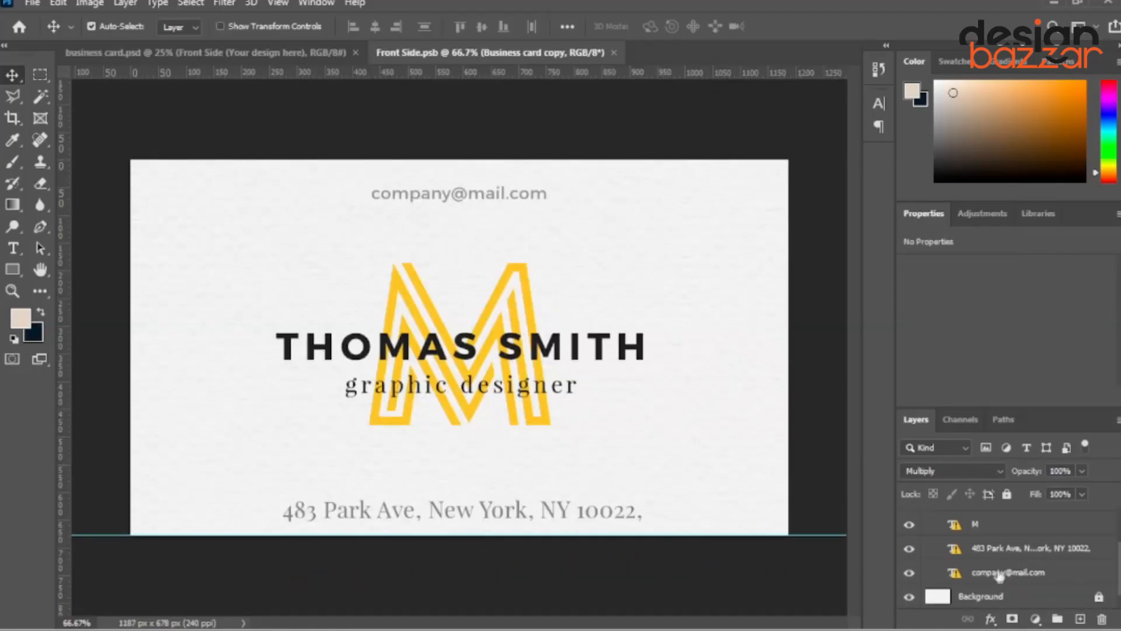
pyautogui.keyDown('shift'); pyautogui.click(988, 581); pyautogui.keyUp('shift')
pyautogui.press('Delete')
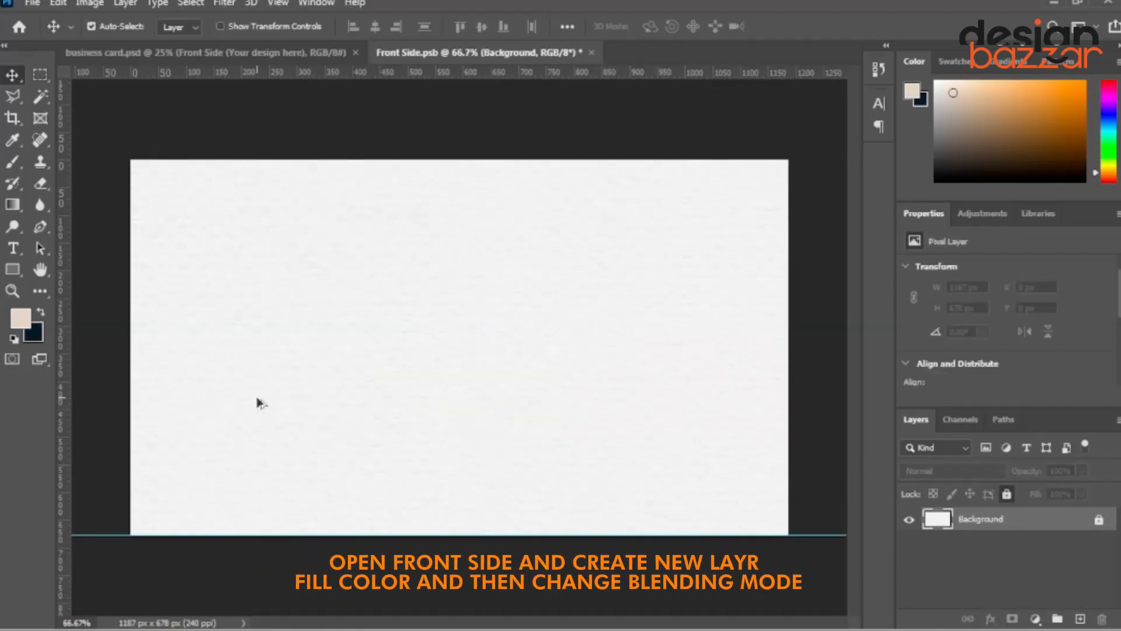
# Add a new layer filled with beige, set it to Multiply, and paste the logo.
pyautogui.click(1081, 618)
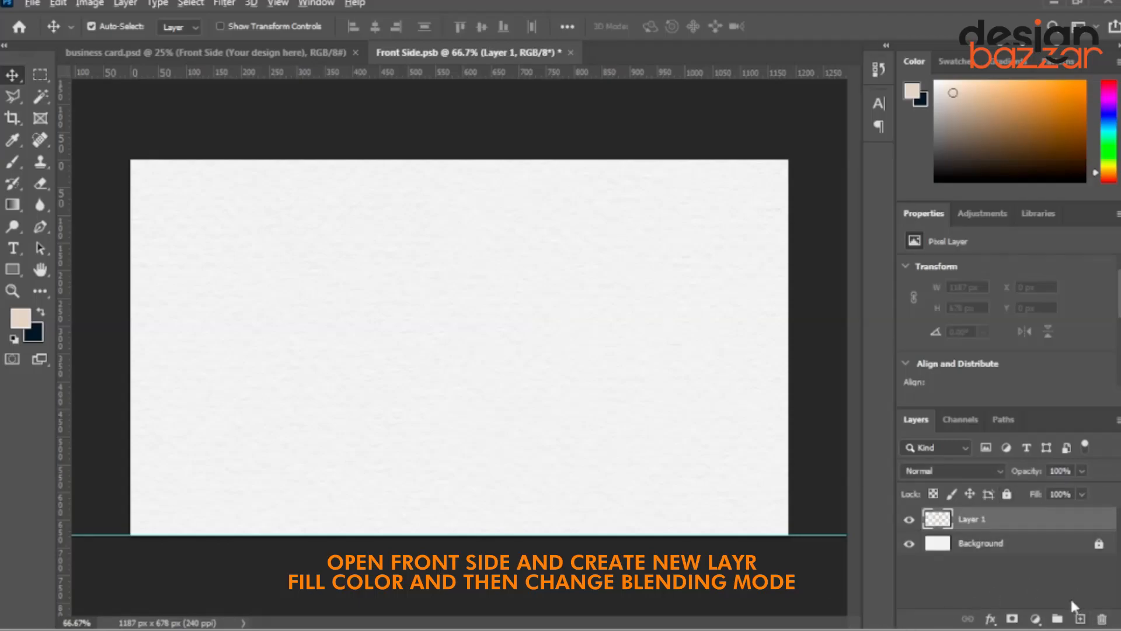
pyautogui.hotkey('alt', 'BackSpace')
pyautogui.click(986, 472)
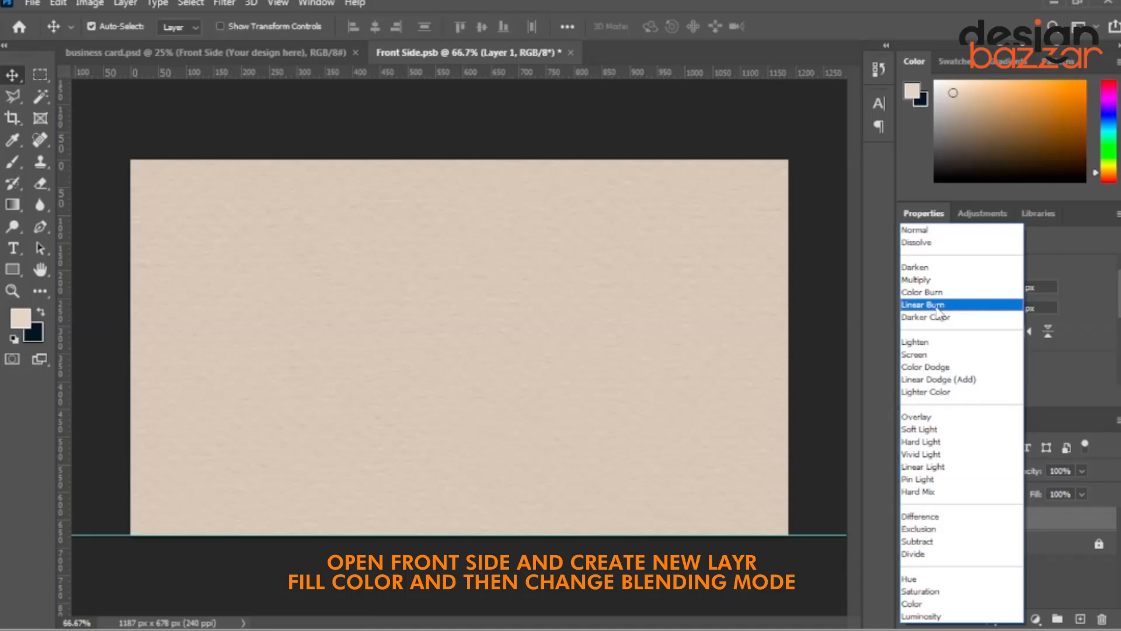
pyautogui.click(933, 280)
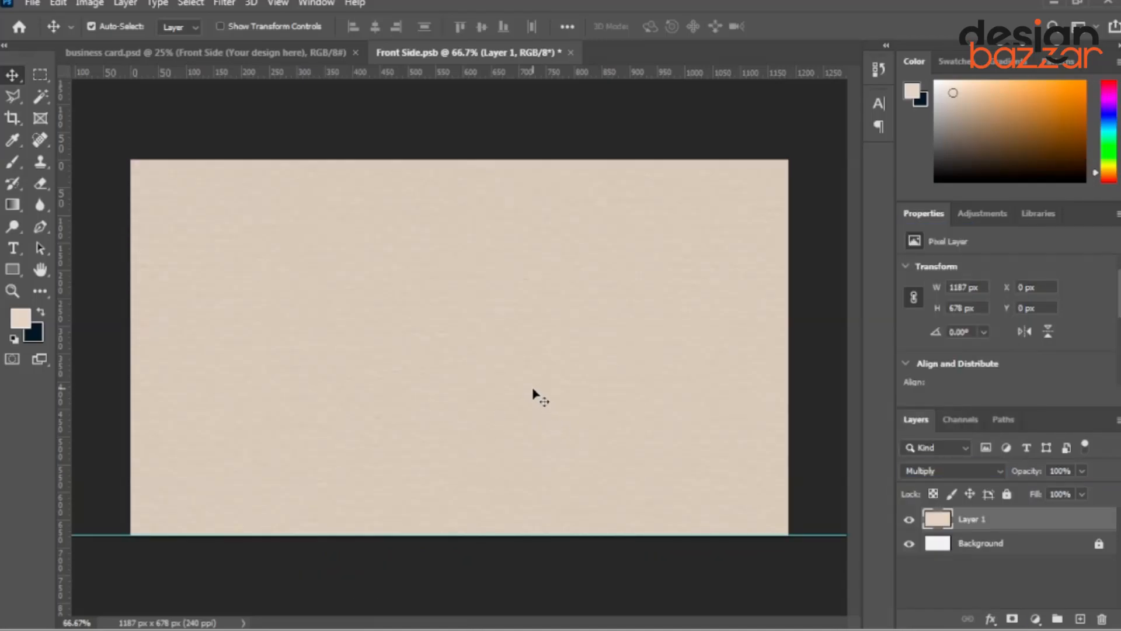
pyautogui.hotkey('ctrl', 'v')
# Paste the logo as pixels, enlarge it and centre it on the card.
pyautogui.click(631, 152)
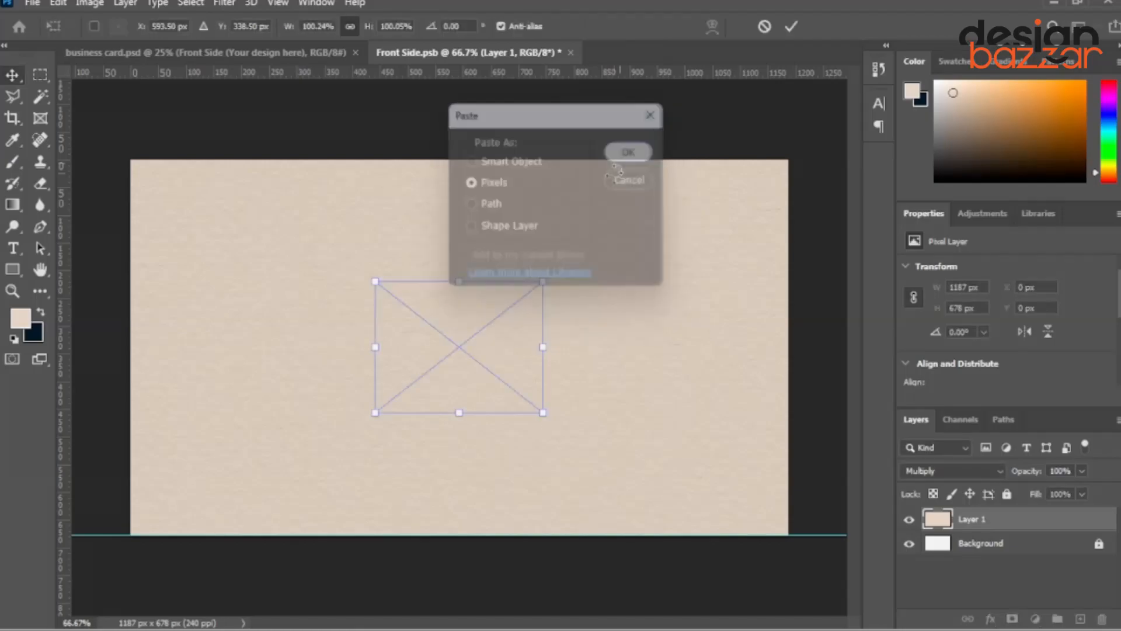
pyautogui.moveTo(545, 421); pyautogui.dragTo(584, 452)
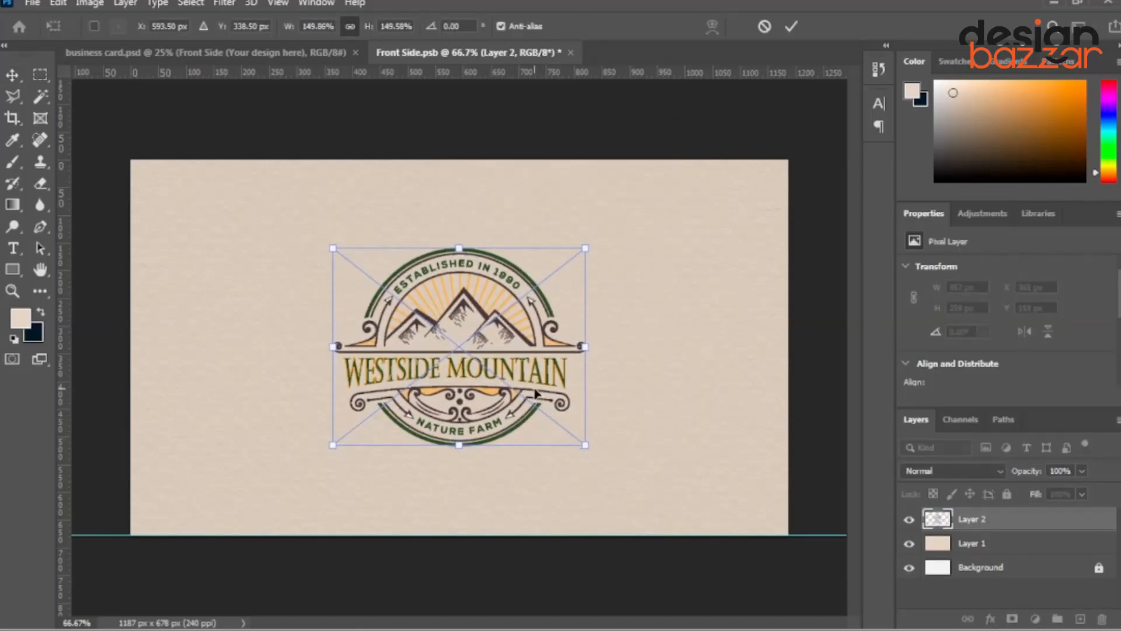
pyautogui.moveTo(535, 394); pyautogui.dragTo(532, 393)
pyautogui.press('Return')
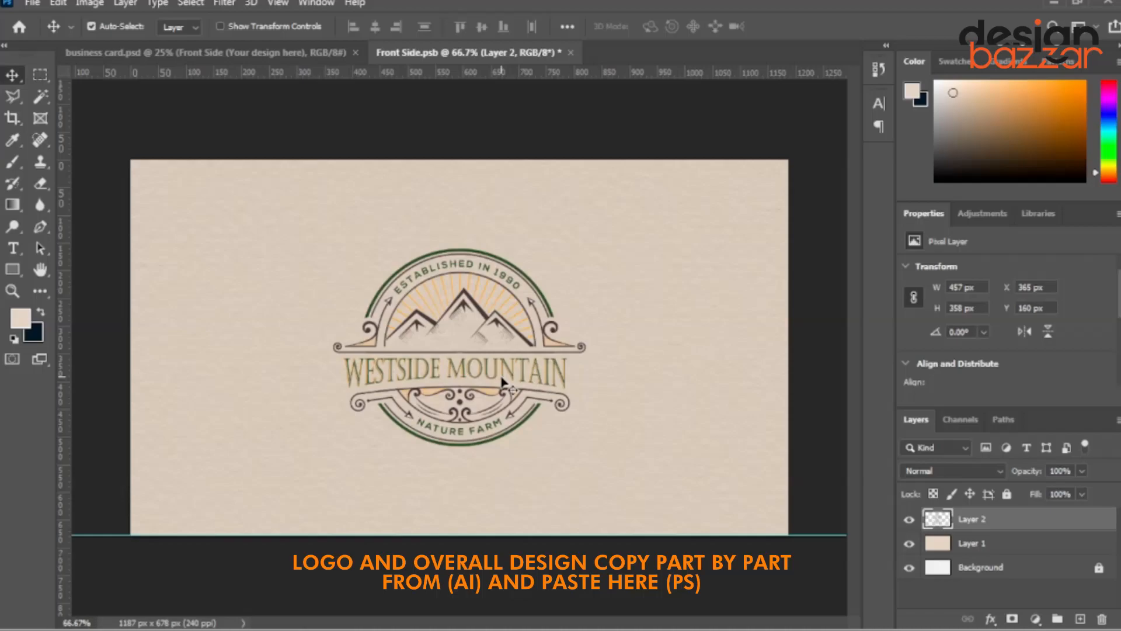
# Bring the ornamental border frame over from Illustrator as pixels and stretch it to fill the card.
pyautogui.click(582, 612)
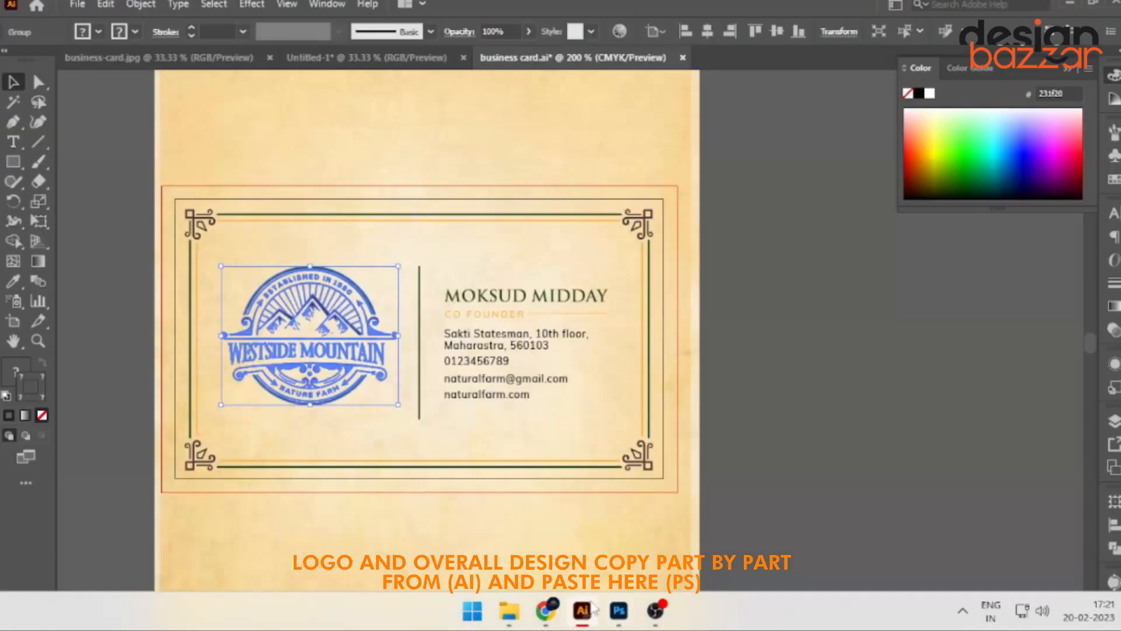
pyautogui.click(201, 209)
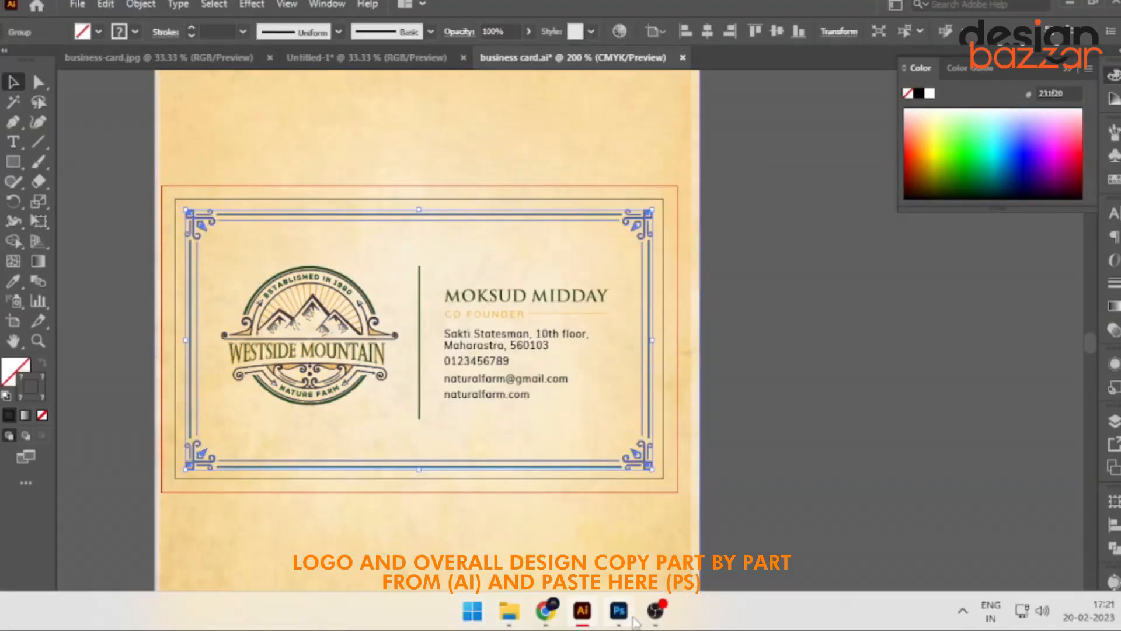
pyautogui.click(620, 612)
pyautogui.hotkey('ctrl', 'v')
pyautogui.press('Return')
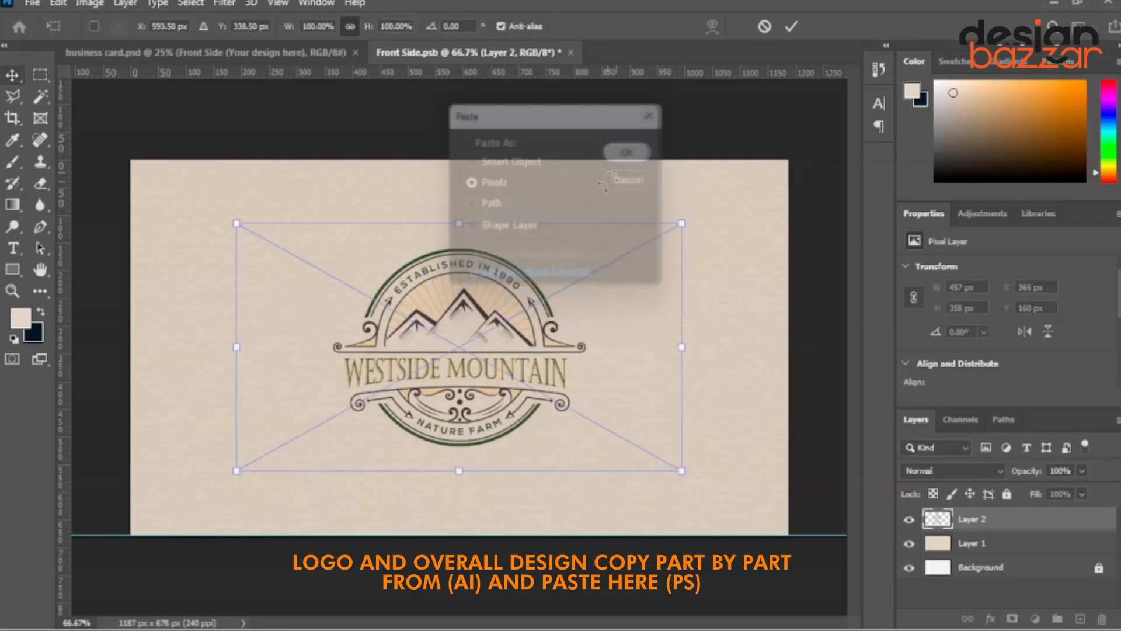
pyautogui.moveTo(274, 260); pyautogui.dragTo(187, 213)
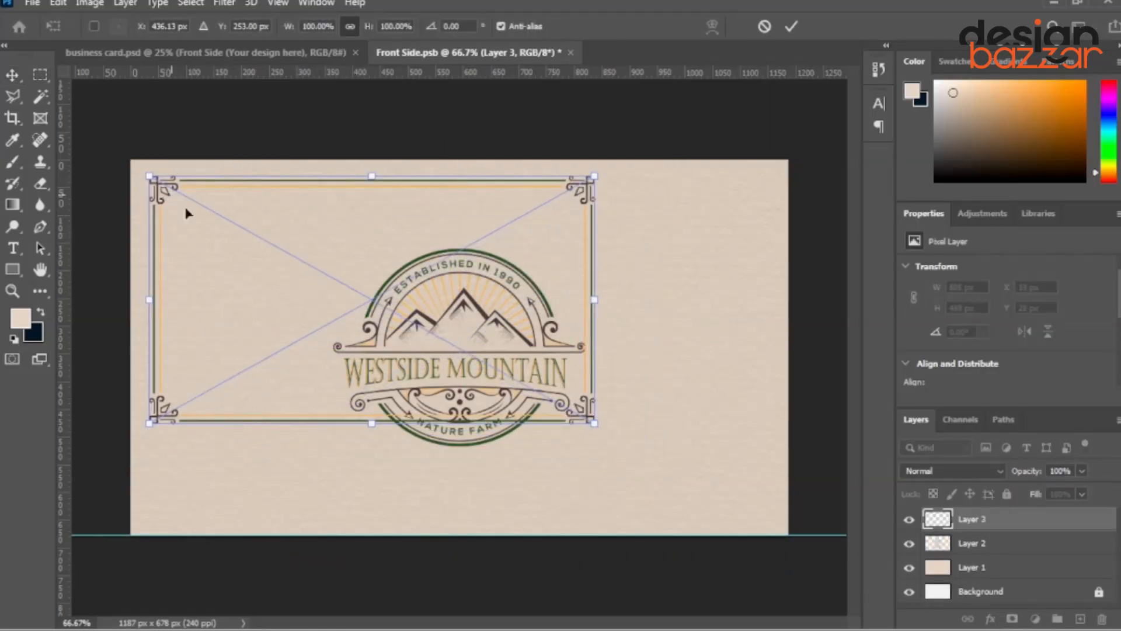
pyautogui.moveTo(600, 427); pyautogui.dragTo(759, 547)
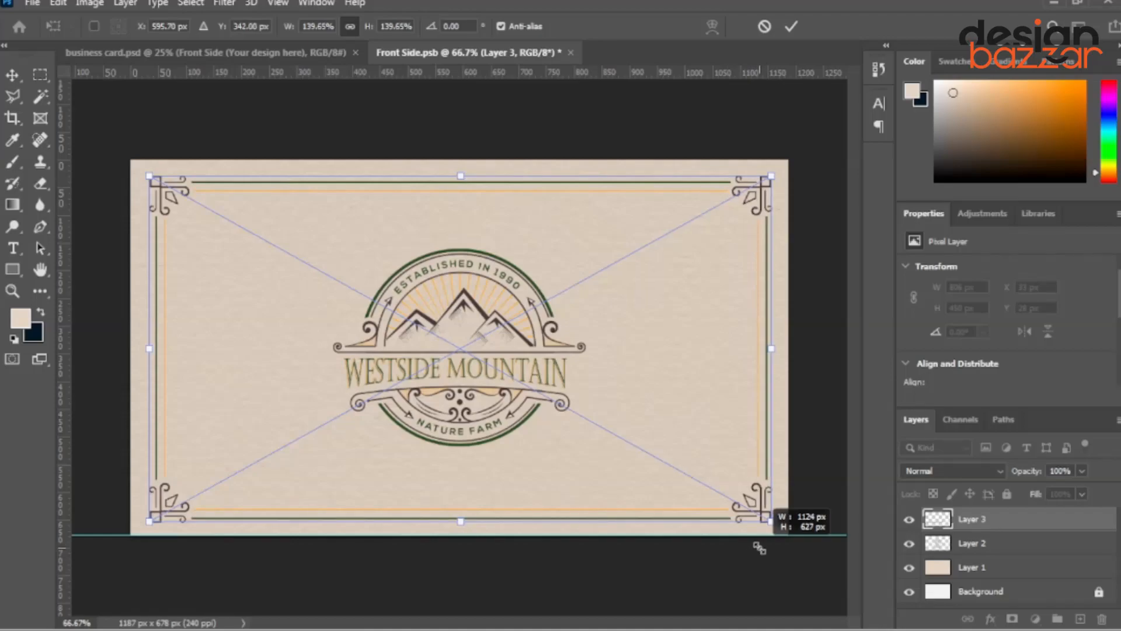
pyautogui.press('Return')
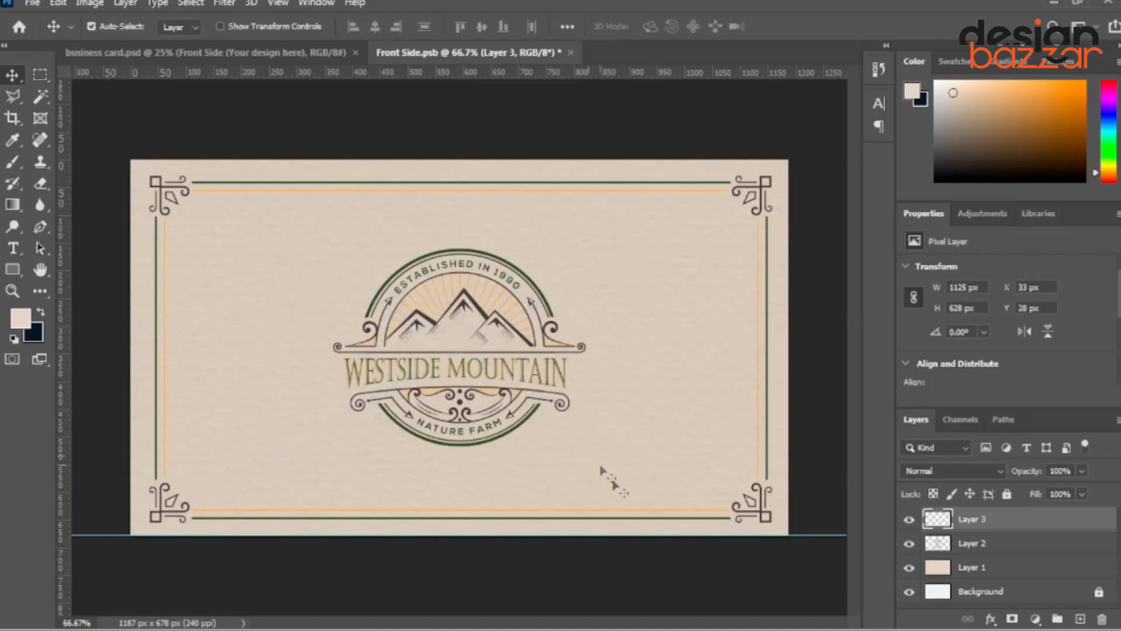
# Save the Front Side edits and drag the three card design layers into the back-side document.
pyautogui.click(571, 53)
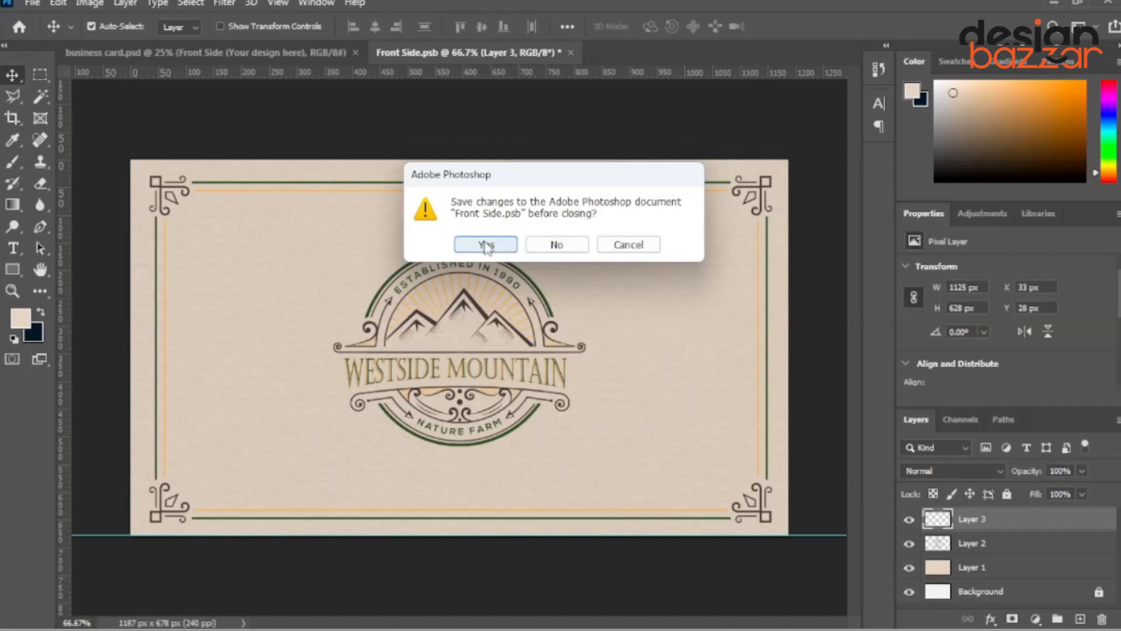
pyautogui.click(501, 250)
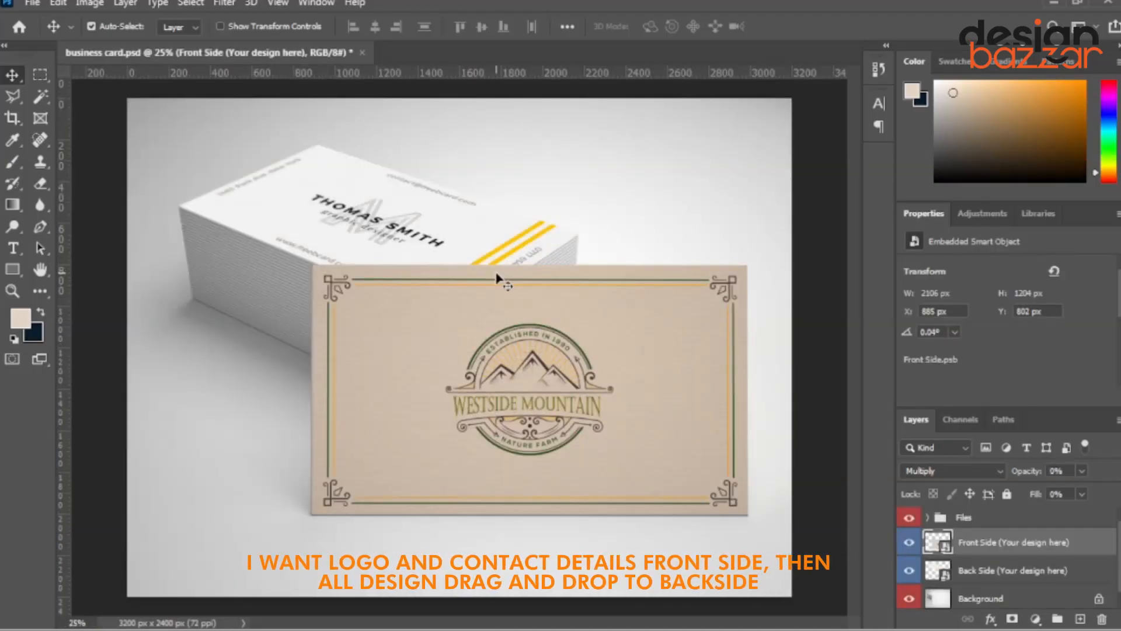
pyautogui.doubleClick(945, 575)
pyautogui.click(307, 49)
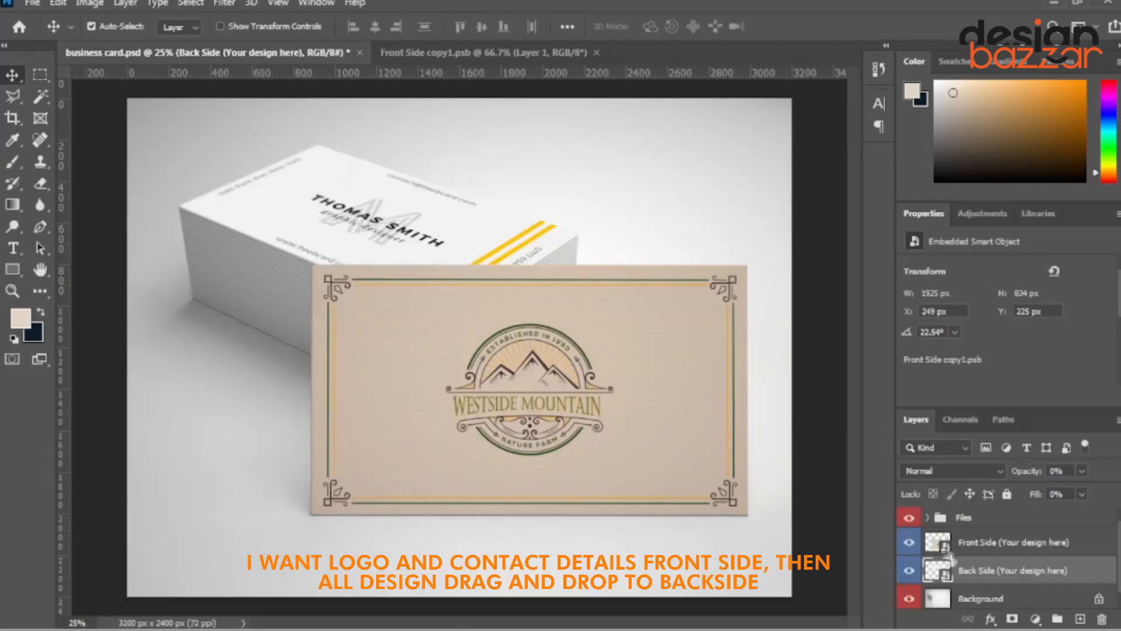
pyautogui.doubleClick(946, 548)
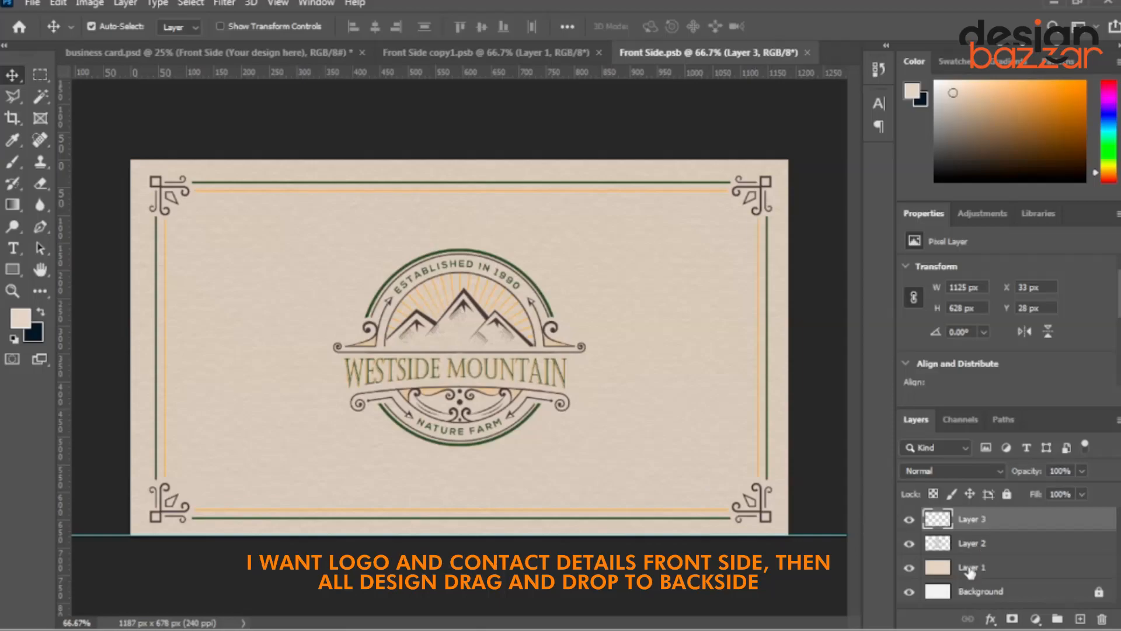
pyautogui.keyDown('shift'); pyautogui.click(969, 570); pyautogui.keyUp('shift')
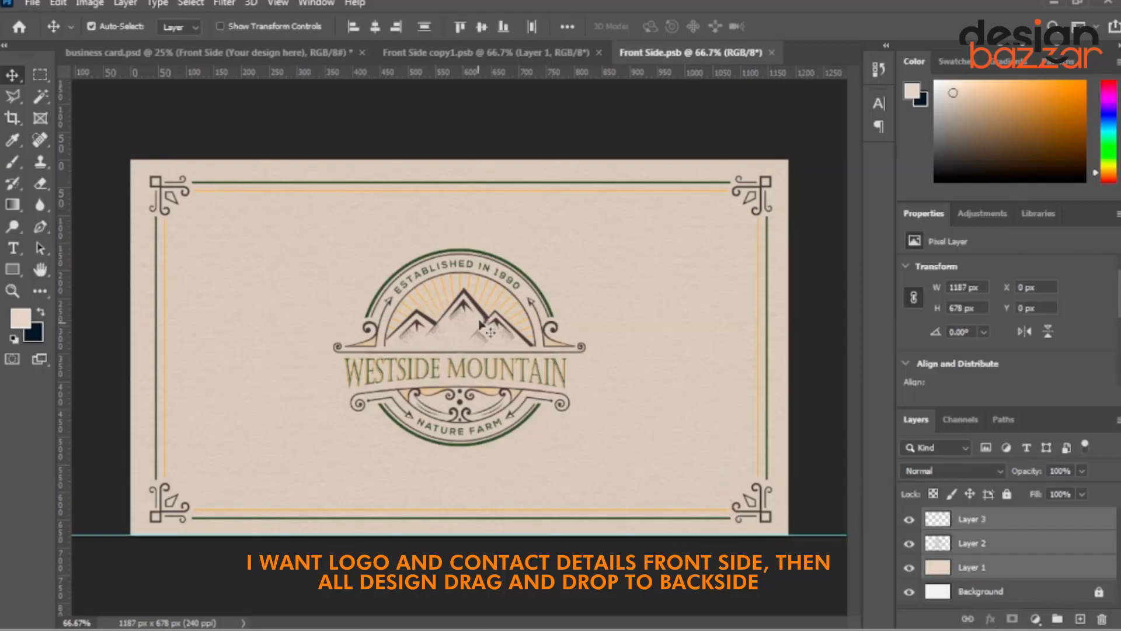
pyautogui.moveTo(505, 278); pyautogui.dragTo(555, 47)
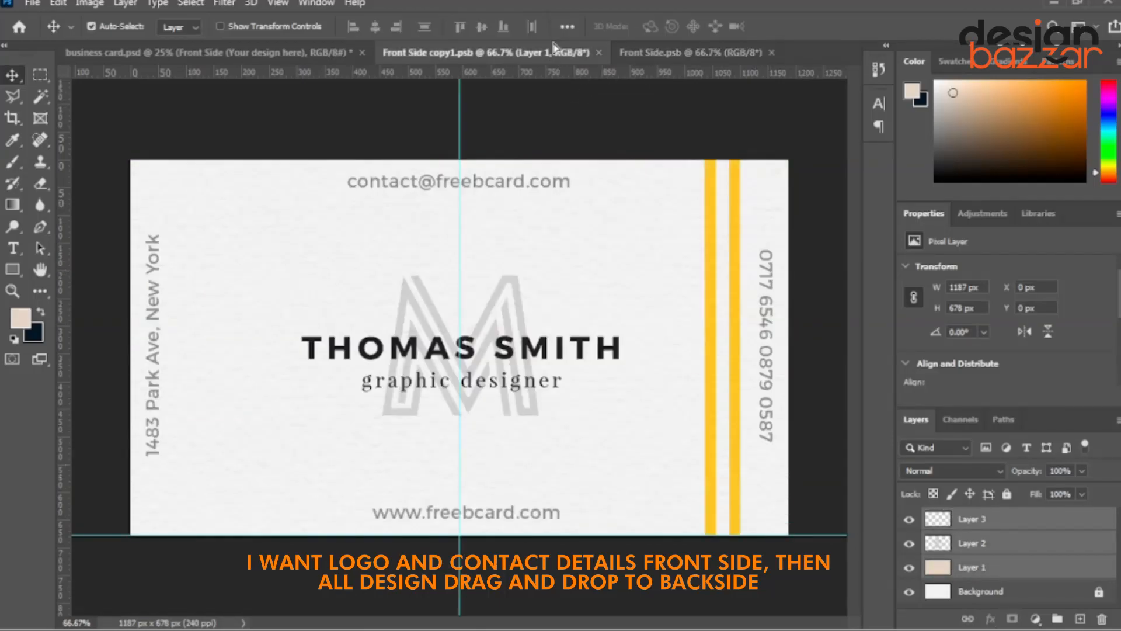
pyautogui.moveTo(428, 273); pyautogui.dragTo(518, 353)
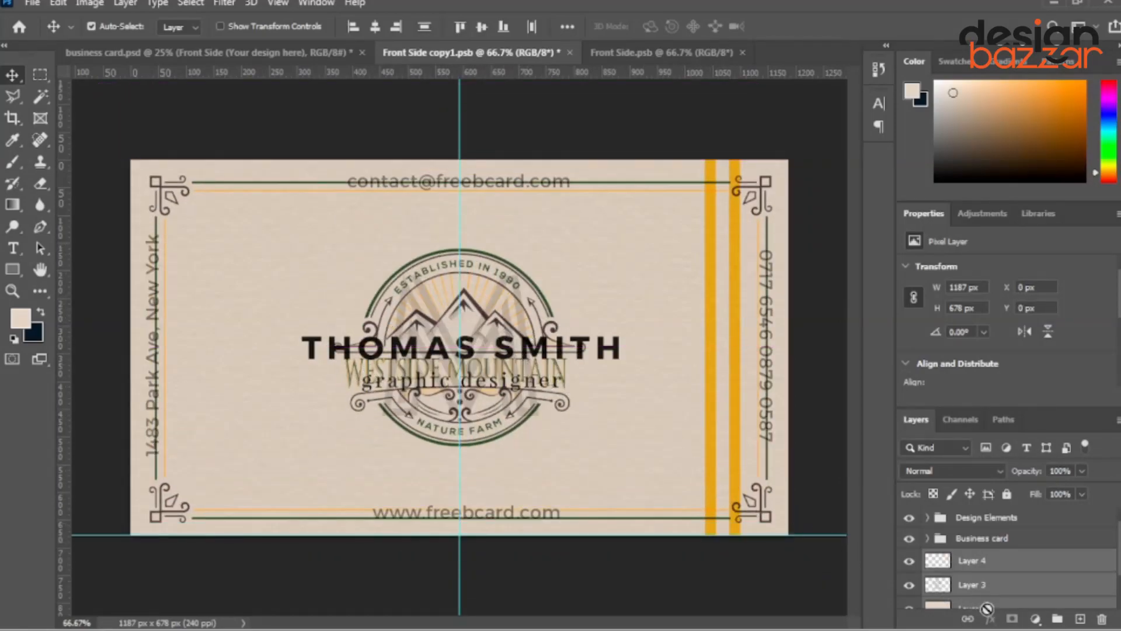
# Delete the old Business card and Design Elements groups, then save and close the back-side document.
pyautogui.click(981, 540)
pyautogui.keyDown('shift'); pyautogui.click(983, 522); pyautogui.keyUp('shift')
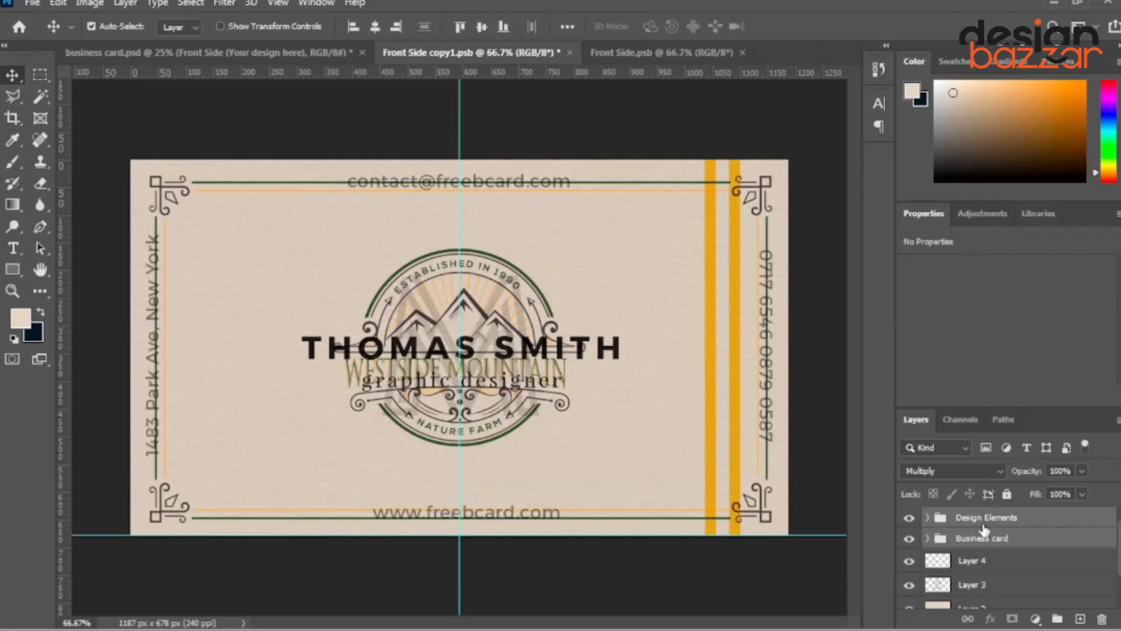
pyautogui.press('Delete')
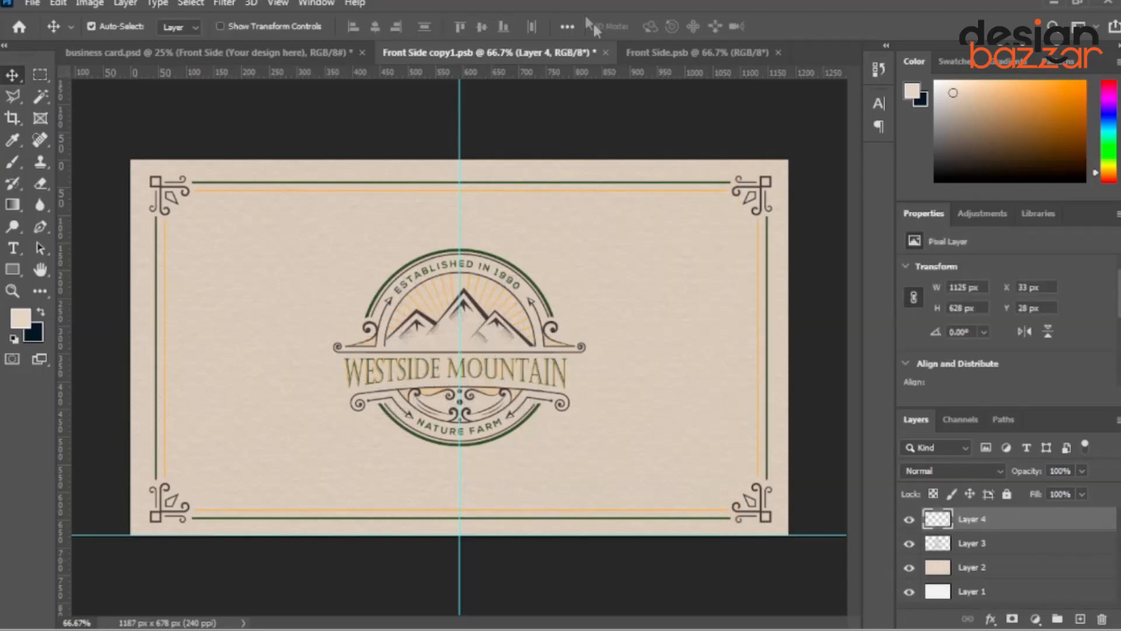
pyautogui.click(605, 52)
pyautogui.click(650, 249)
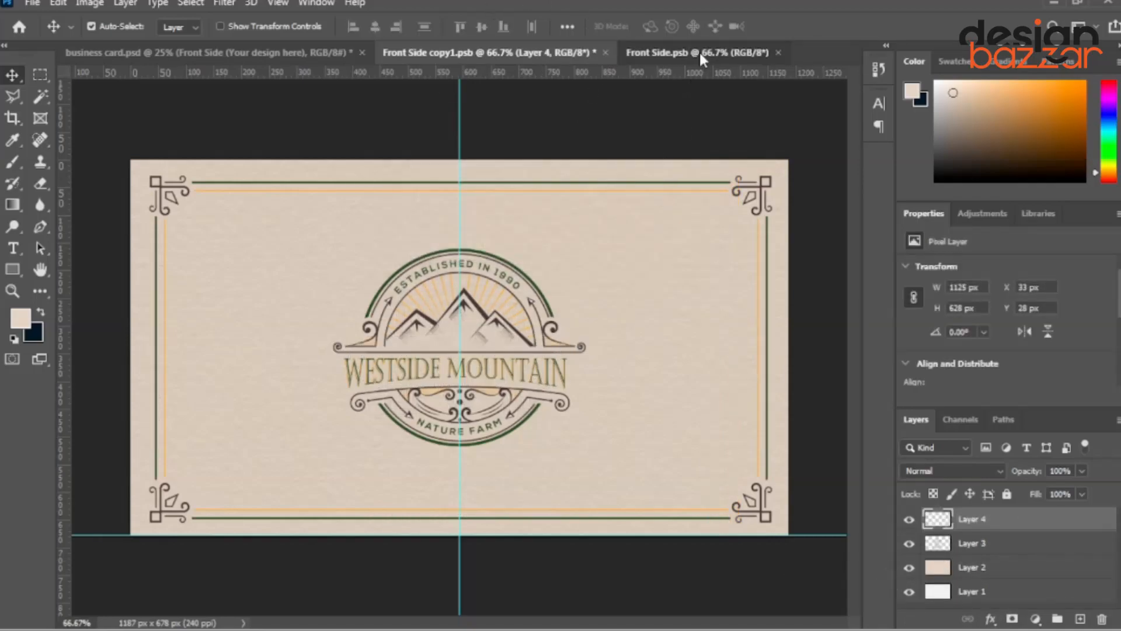
pyautogui.click(699, 51)
pyautogui.click(549, 53)
pyautogui.click(606, 52)
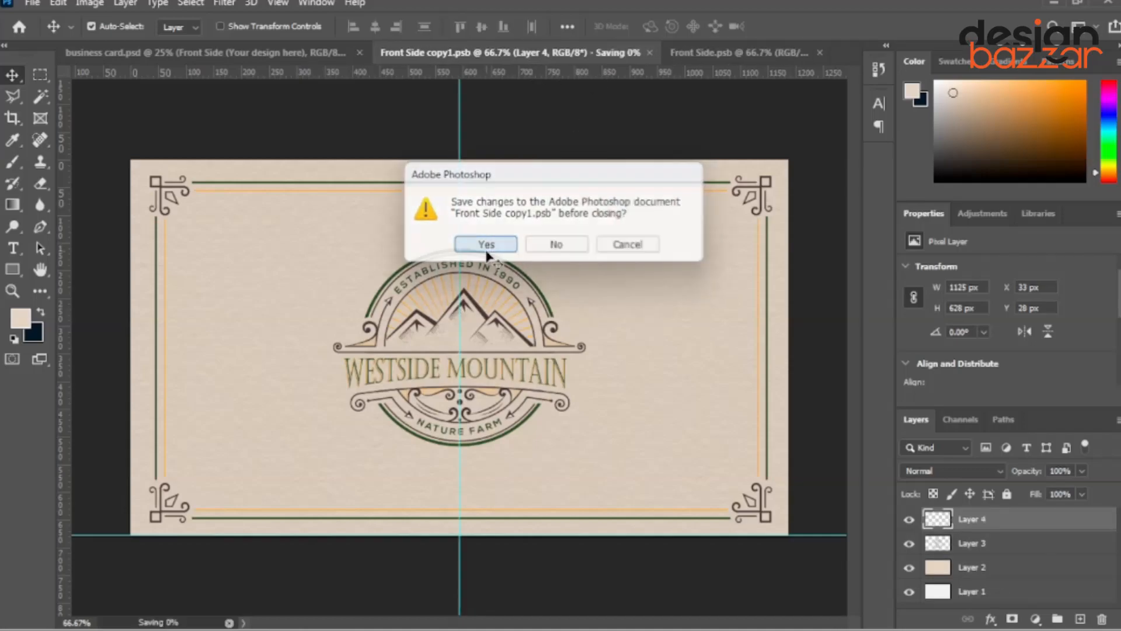
pyautogui.click(546, 242)
pyautogui.click(271, 53)
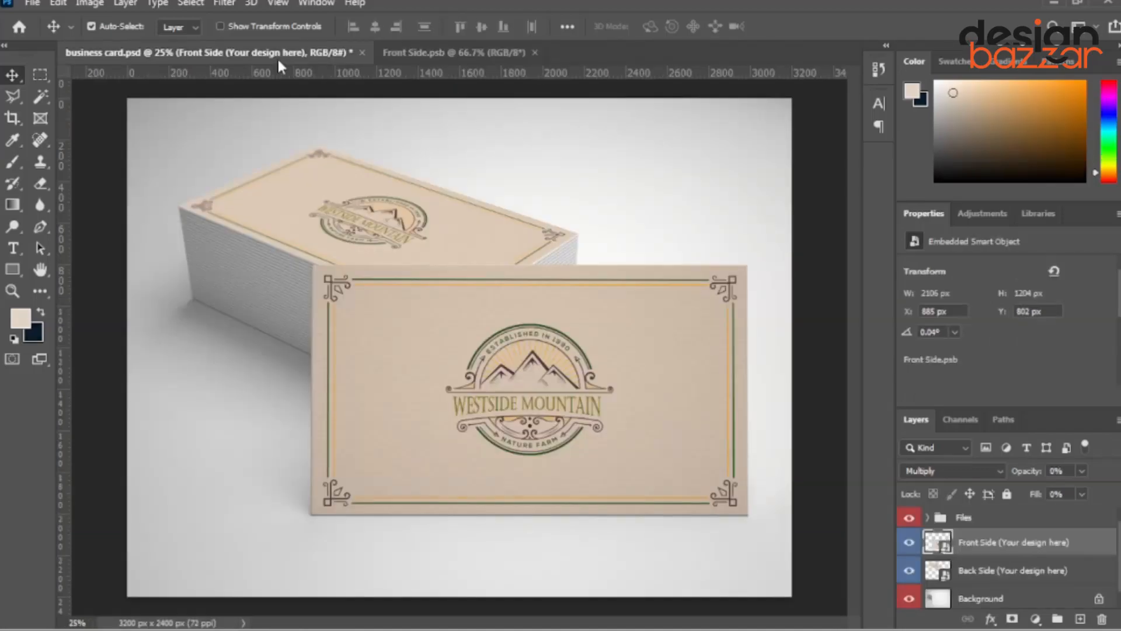
pyautogui.click(462, 52)
# Move the logo layer alone onto the card's left half and scale it to about 84%.
pyautogui.moveTo(554, 334); pyautogui.dragTo(425, 323)
pyautogui.hotkey('ctrl', 'z')
pyautogui.click(985, 592)
pyautogui.click(984, 525)
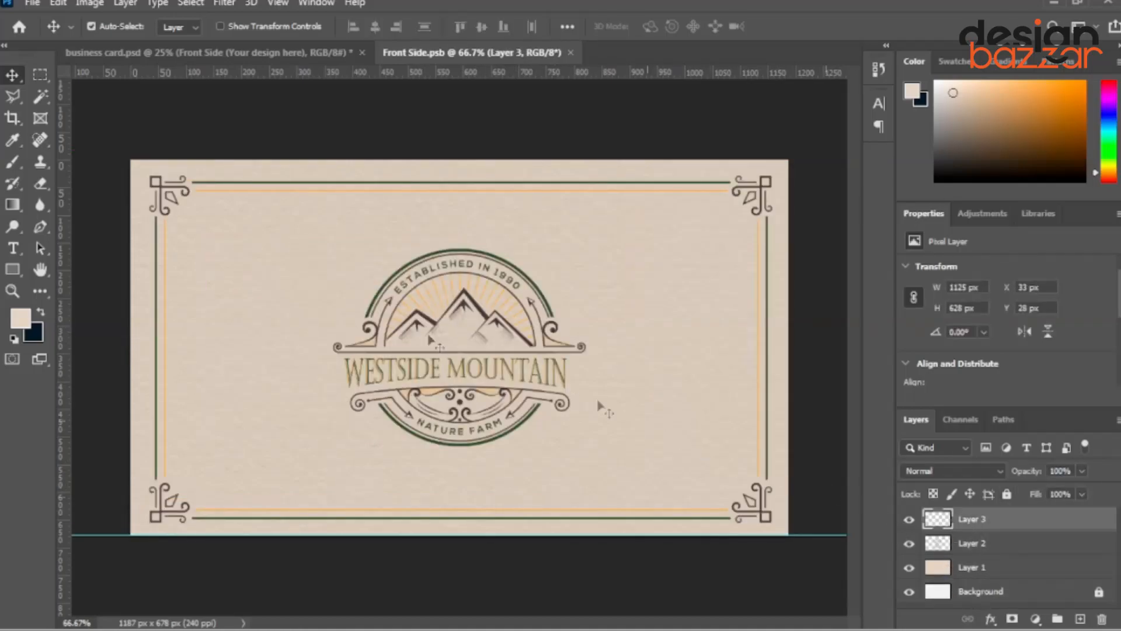
pyautogui.moveTo(553, 335); pyautogui.dragTo(429, 337)
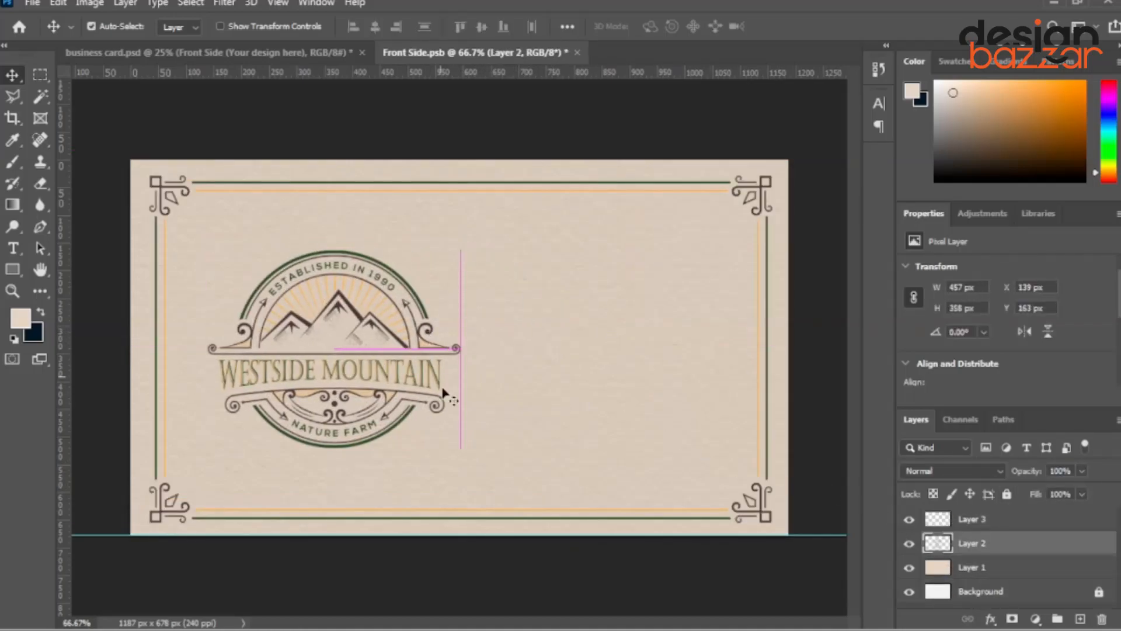
pyautogui.hotkey('ctrl', 't')
pyautogui.moveTo(461, 447); pyautogui.dragTo(439, 430)
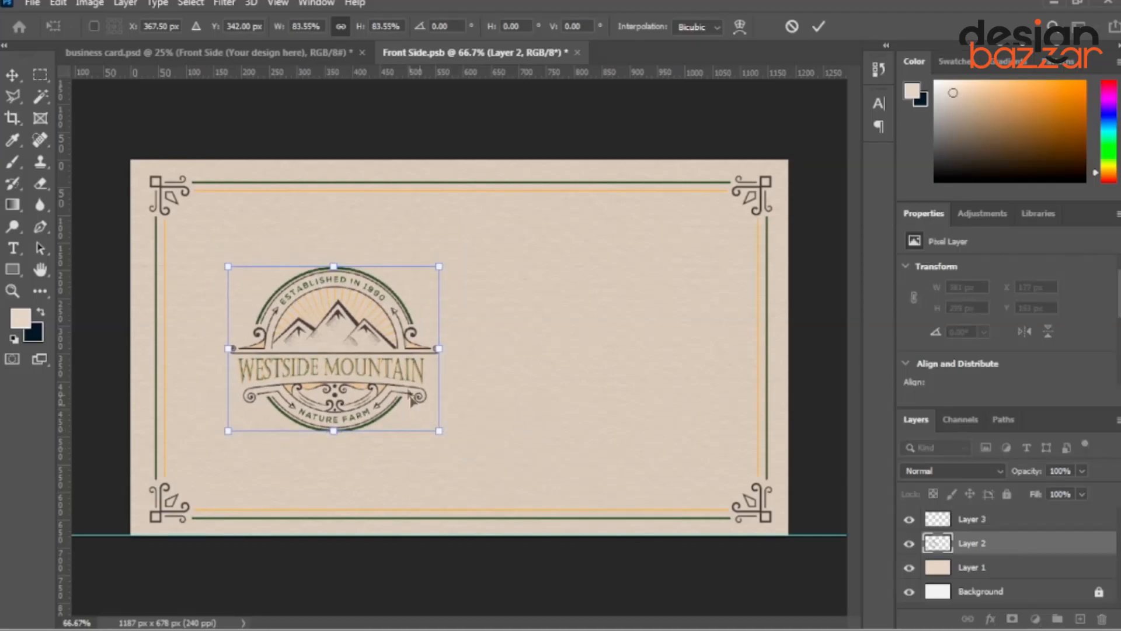
pyautogui.moveTo(412, 338); pyautogui.dragTo(399, 339)
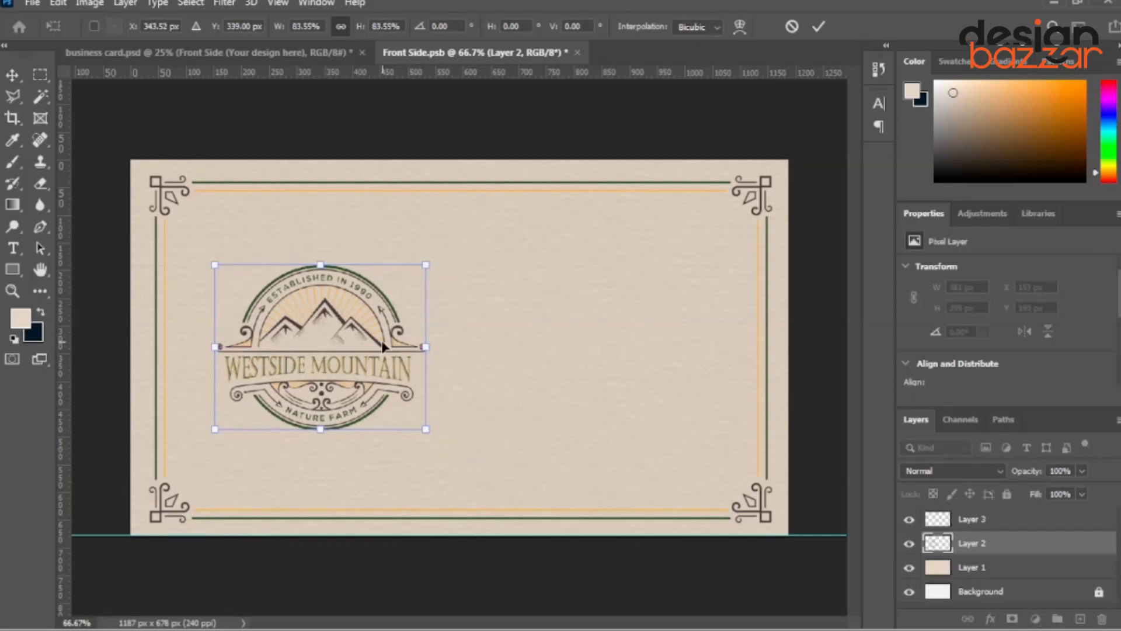
pyautogui.press('Return')
# In Illustrator, select the name and contact text without the frame, background or divider, for Photoshop.
pyautogui.click(583, 611)
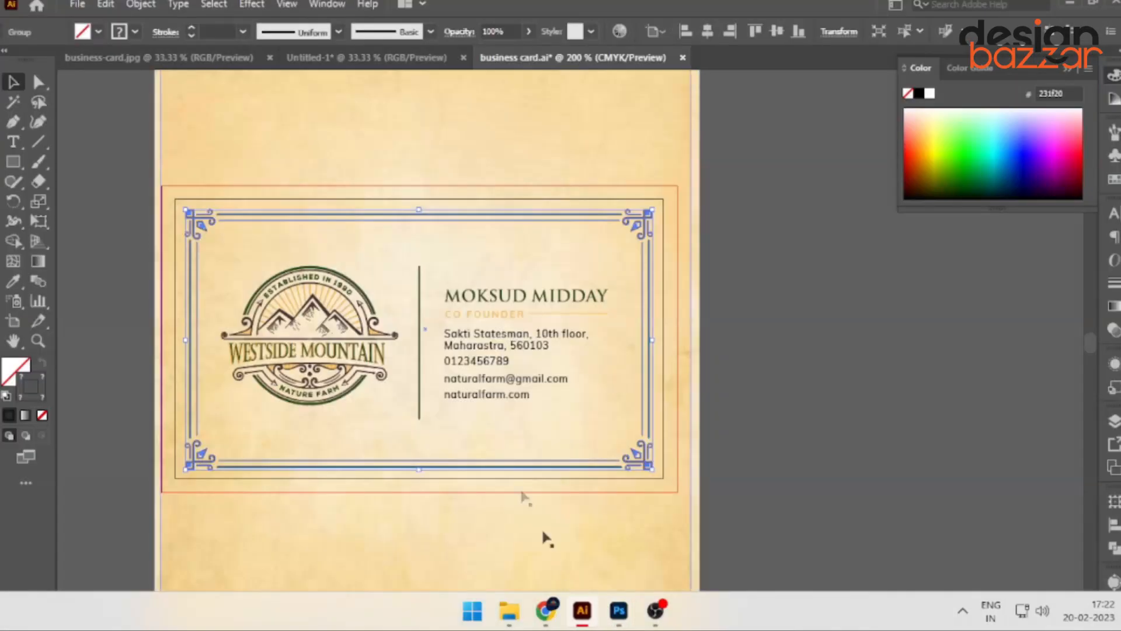
pyautogui.scroll(2, 526, 318)
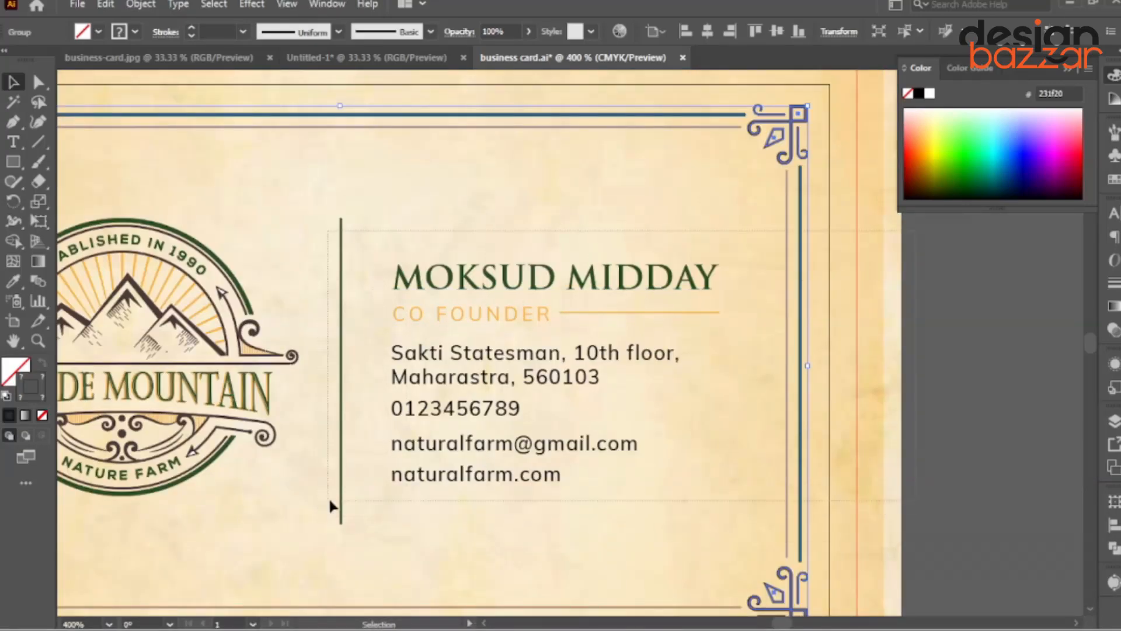
pyautogui.moveTo(330, 501); pyautogui.dragTo(328, 501)
pyautogui.moveTo(928, 467); pyautogui.dragTo(758, 506)
pyautogui.scroll(-2, 552, 414)
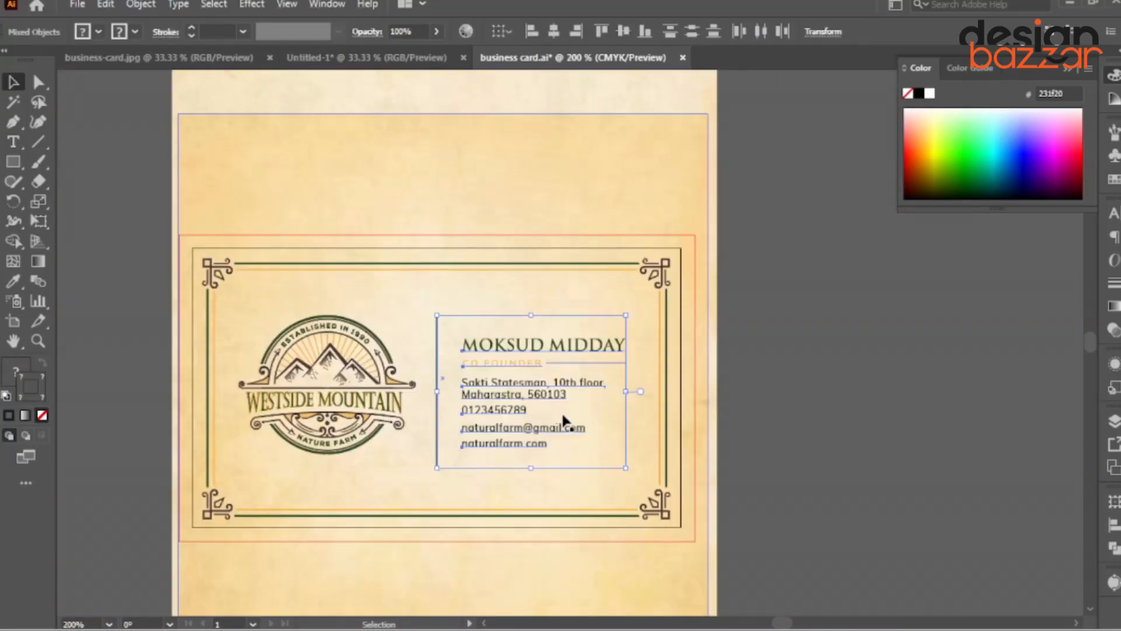
pyautogui.keyDown('shift'); pyautogui.click(435, 453); pyautogui.keyUp('shift')
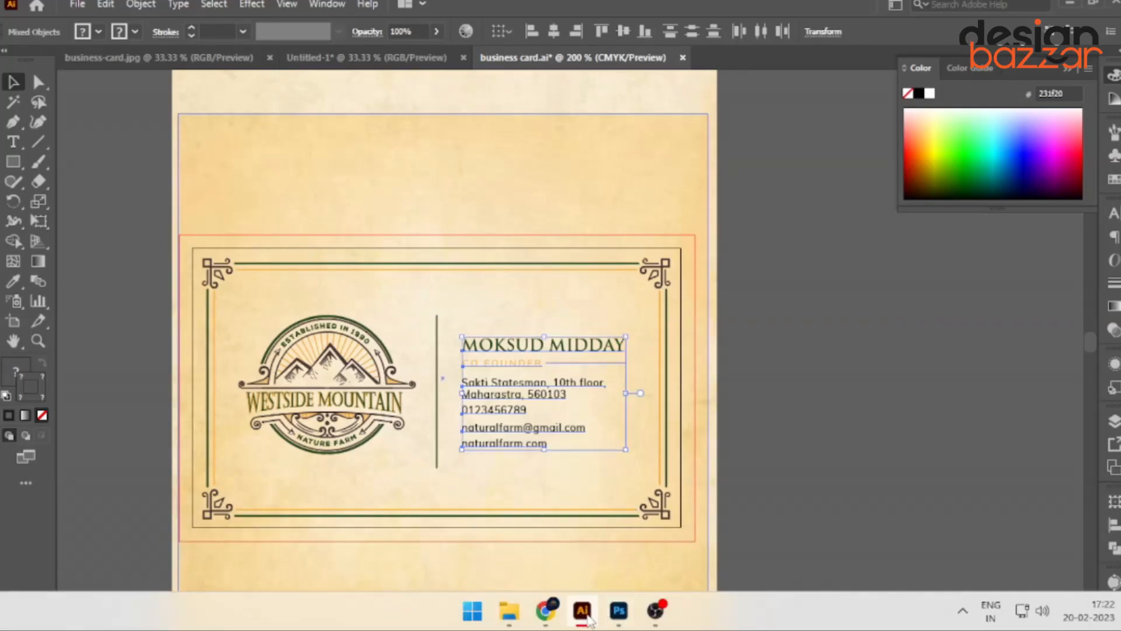
pyautogui.click(619, 610)
# Paste the contact details as pixels on the card's right side, enlarged to about 137%.
pyautogui.hotkey('ctrl', 'v')
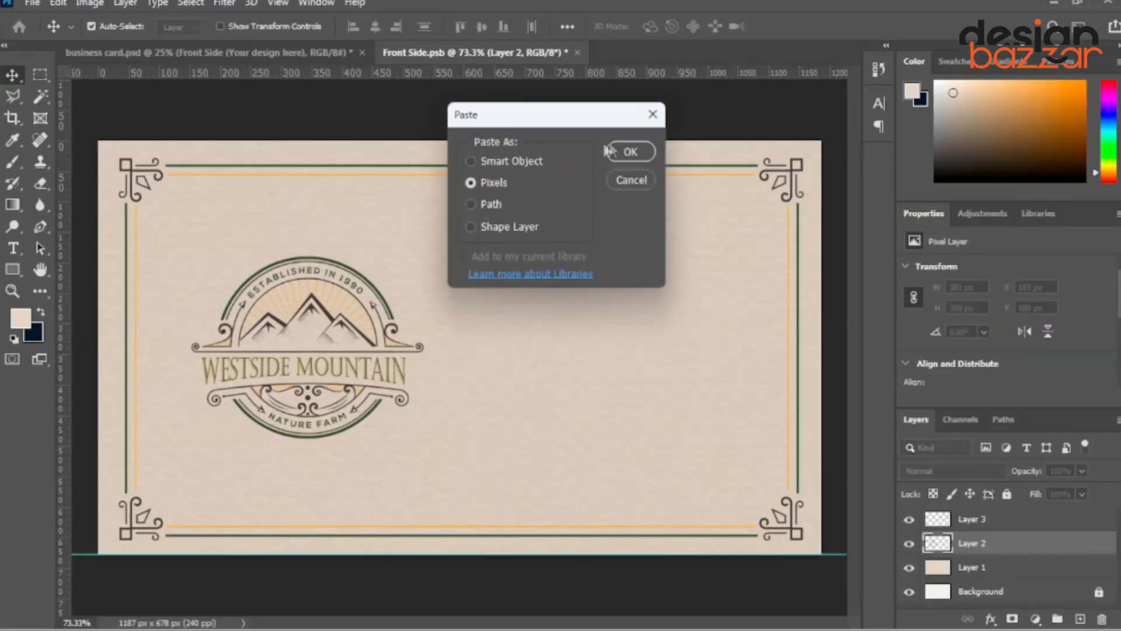
pyautogui.click(607, 150)
pyautogui.moveTo(476, 335); pyautogui.dragTo(606, 339)
pyautogui.moveTo(679, 351); pyautogui.dragTo(749, 350)
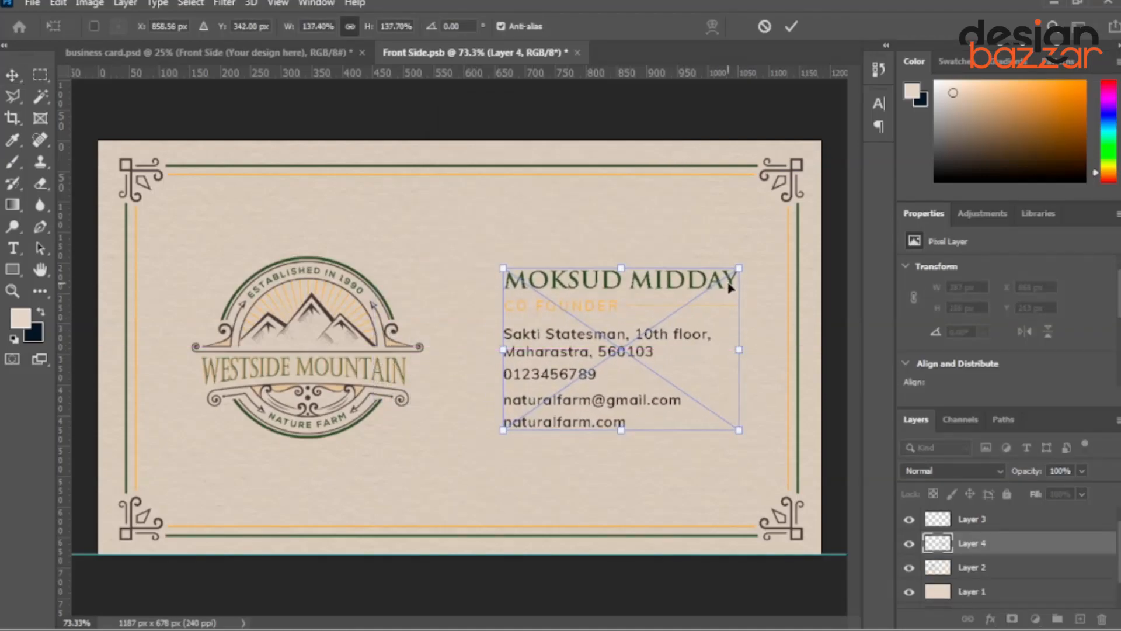
pyautogui.moveTo(728, 281)
pyautogui.mouseDown()
pyautogui.moveTo(747, 281)
pyautogui.moveTo(728, 284)
pyautogui.mouseUp()
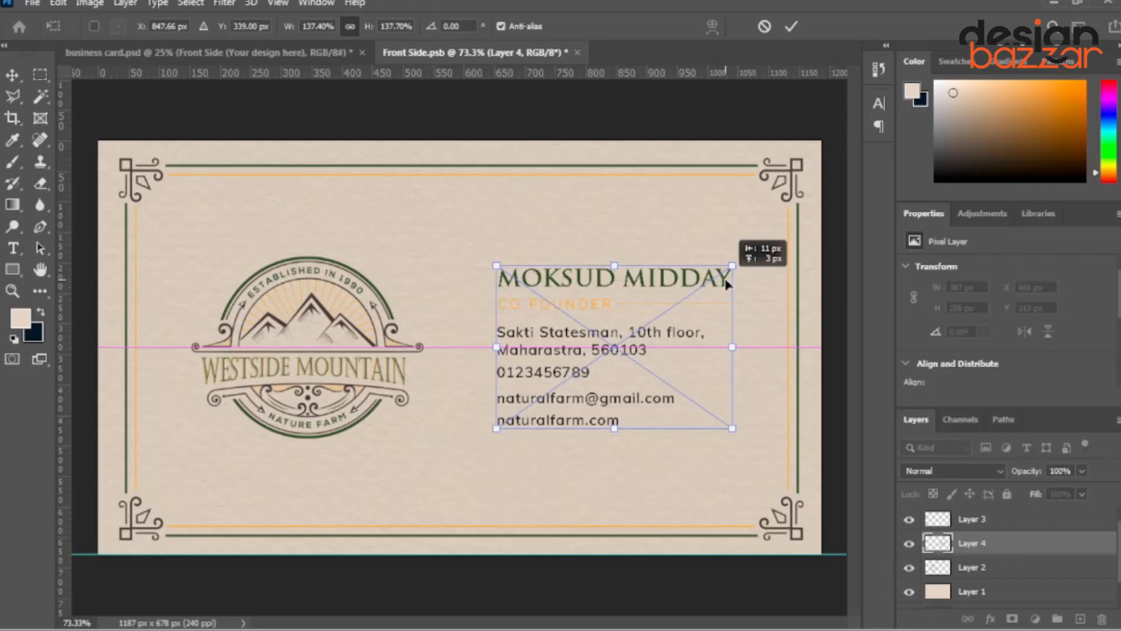
pyautogui.press('Return')
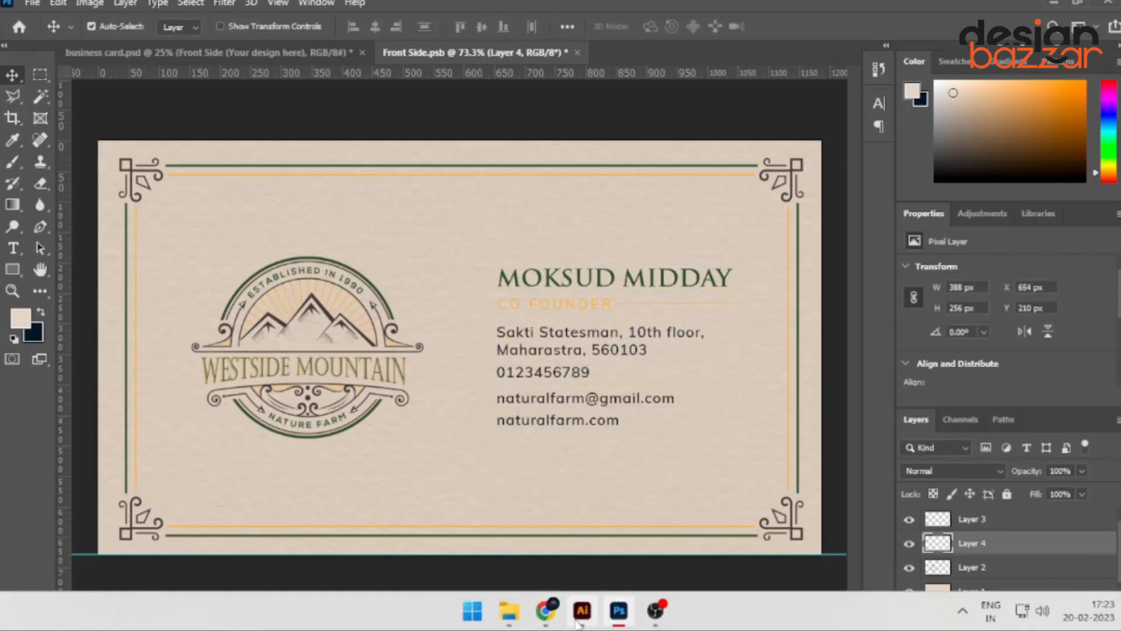
# Paste the divider line as pixels, lengthen it between logo and contact details, then save Front Side.psb.
pyautogui.click(580, 611)
pyautogui.click(437, 443)
pyautogui.hotkey('ctrl', 'c')
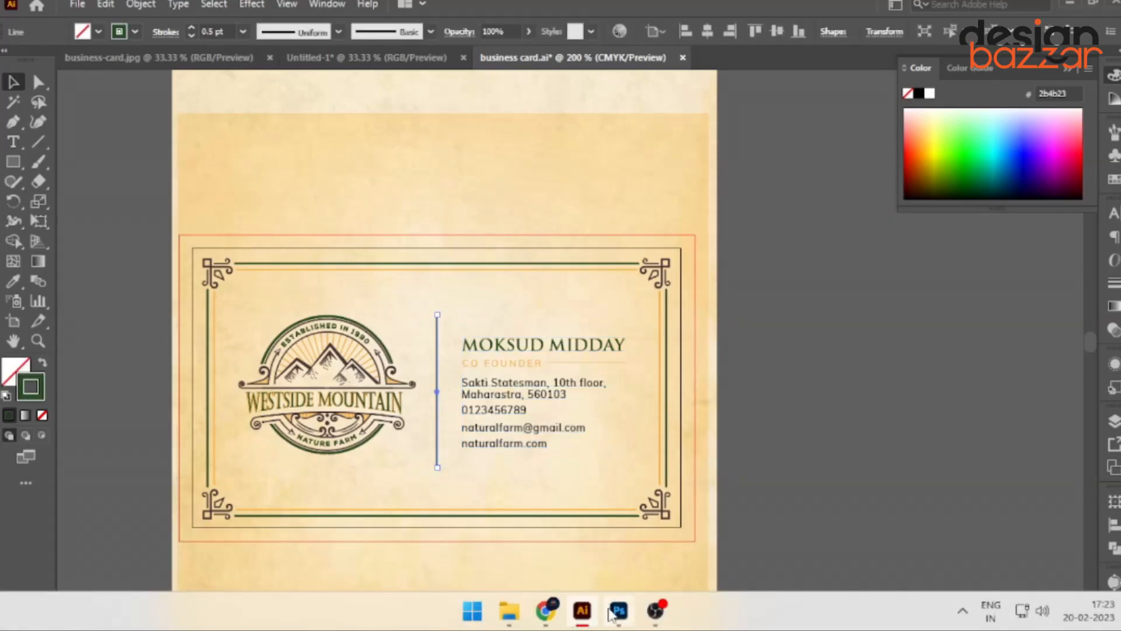
pyautogui.click(619, 611)
pyautogui.hotkey('ctrl', 'v')
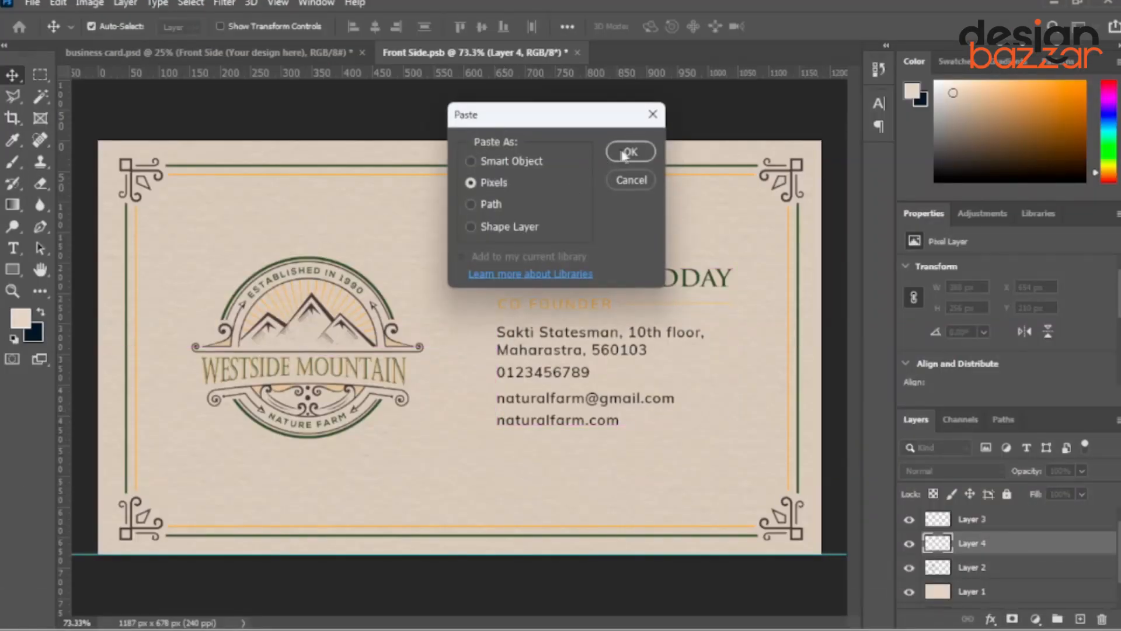
pyautogui.click(628, 152)
pyautogui.moveTo(459, 432); pyautogui.dragTo(458, 455)
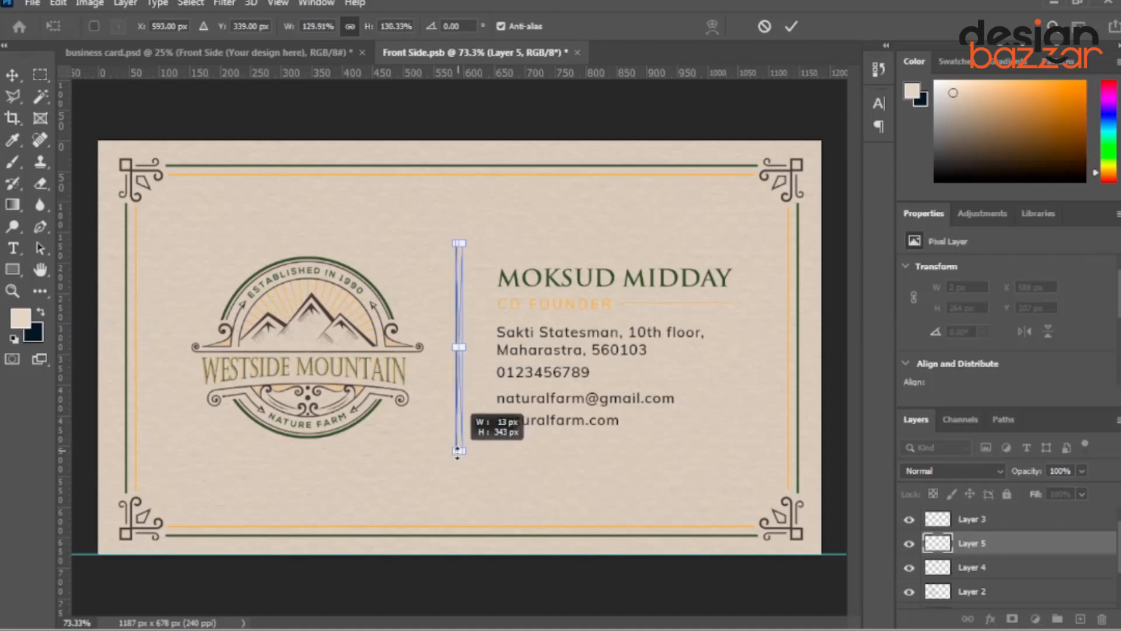
pyautogui.press('Return')
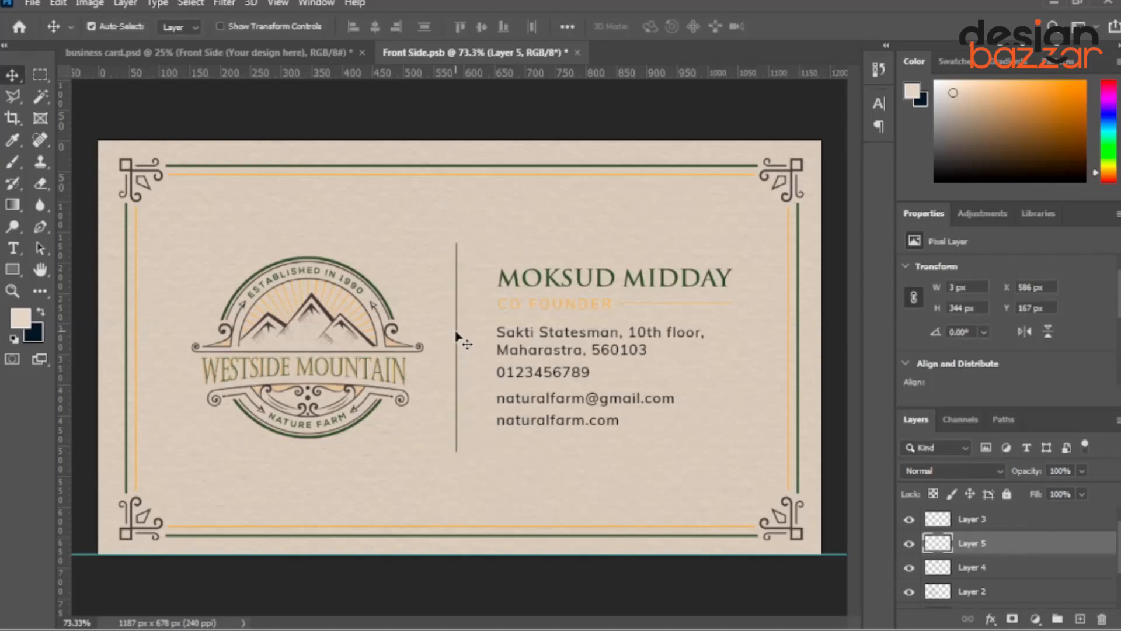
pyautogui.moveTo(458, 337); pyautogui.dragTo(460, 339)
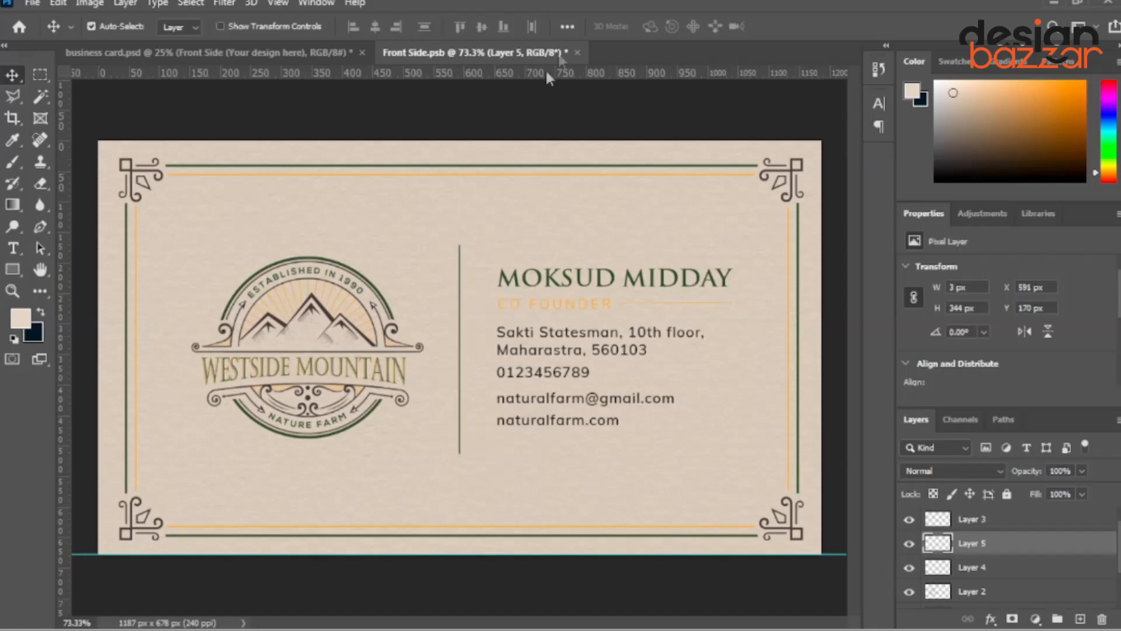
pyautogui.click(576, 51)
pyautogui.click(470, 244)
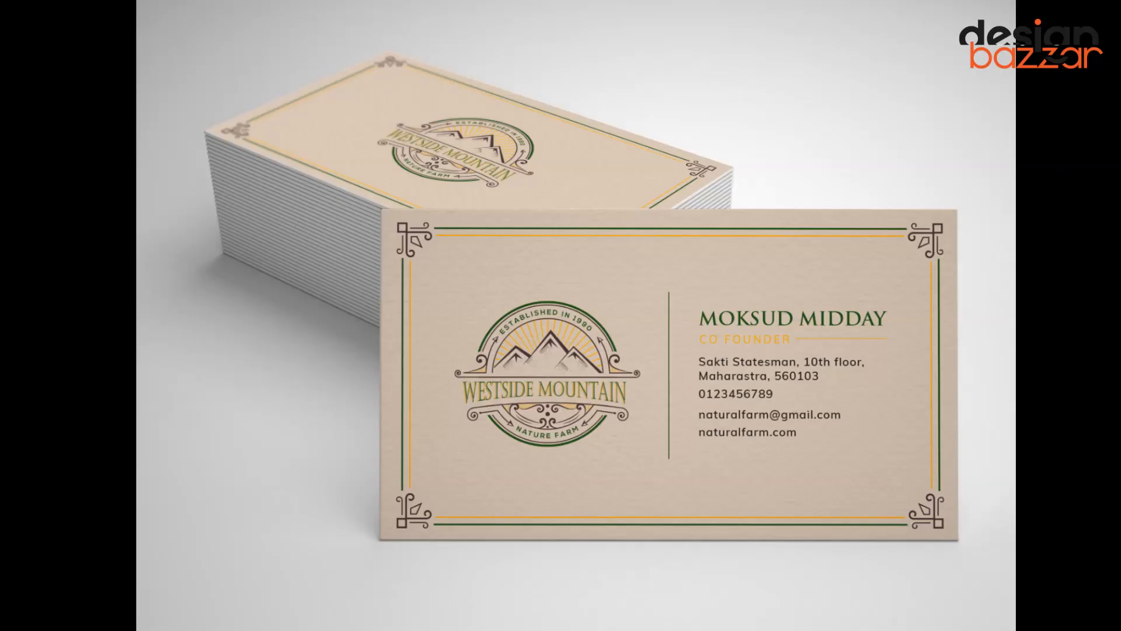